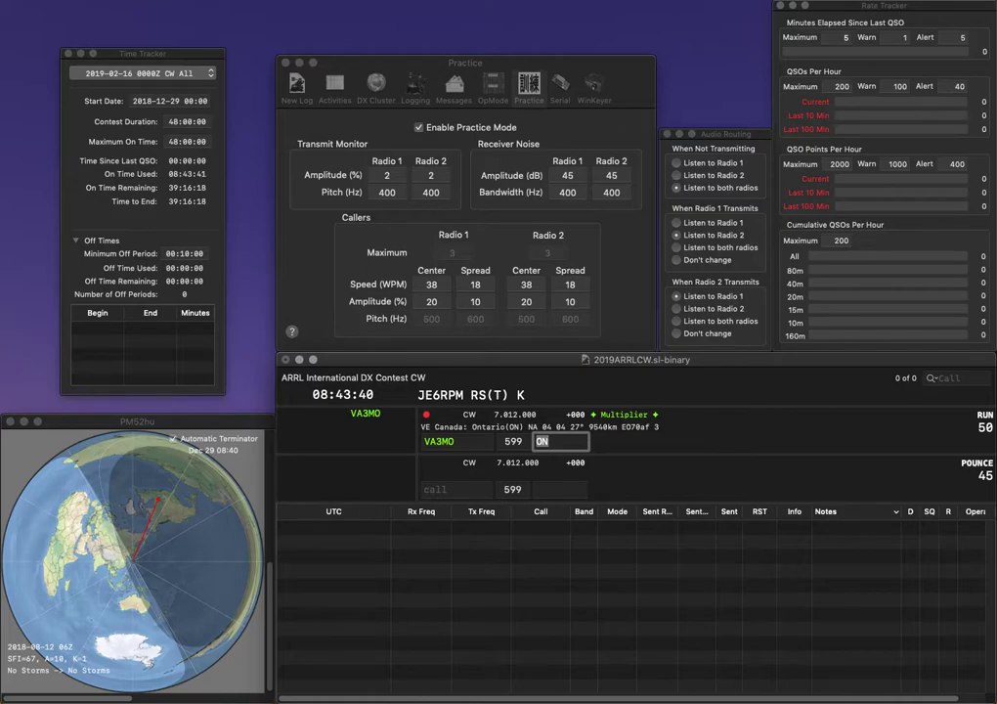
{"action": "type", "text": "N8"}
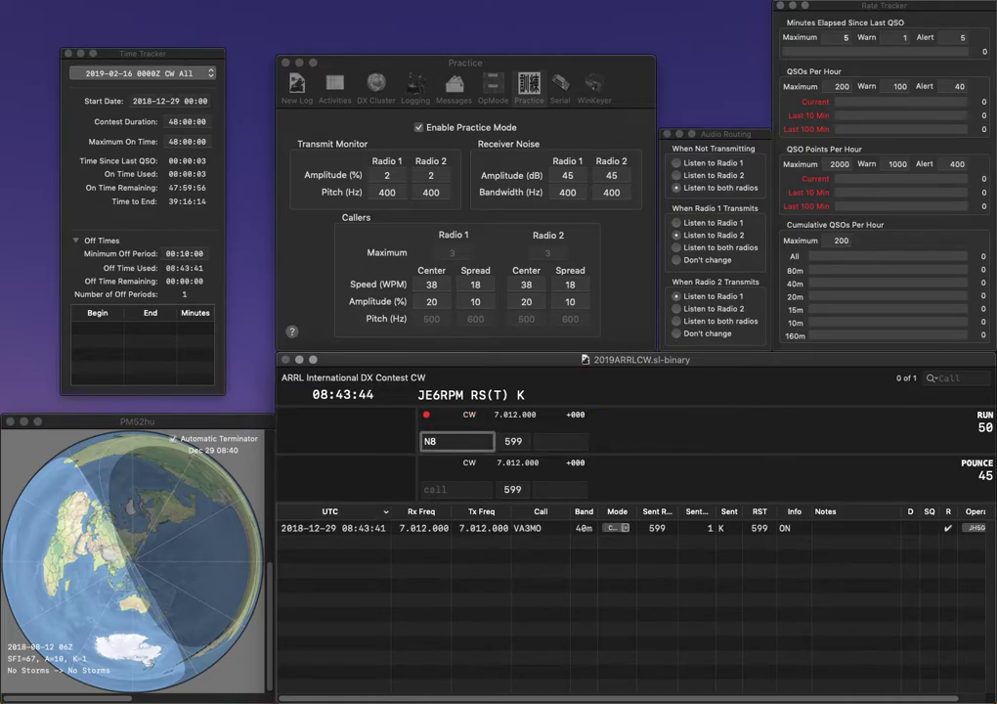
{"action": "key", "text": "BackSpace"}
{"action": "type", "text": "9XGC"}
{"action": "key", "text": "Tab"}
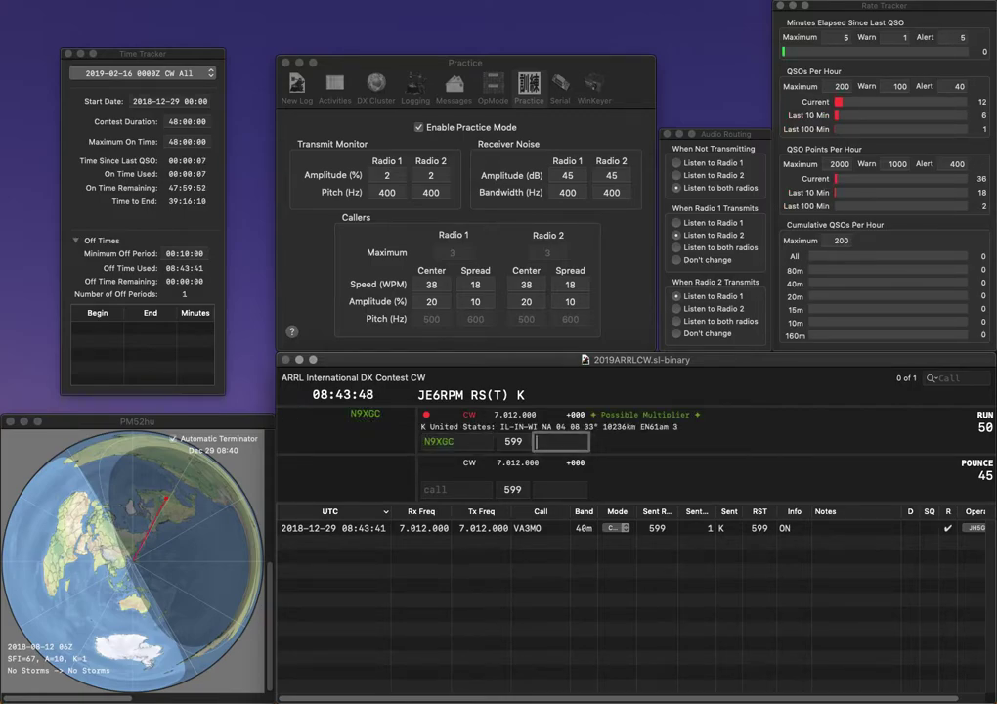
{"action": "type", "text": "WI"}
{"action": "key", "text": "Return"}
Enter call sign KC9HYY with received exchange IL and log the contact on the run radio.
{"action": "type", "text": "KC9H"}
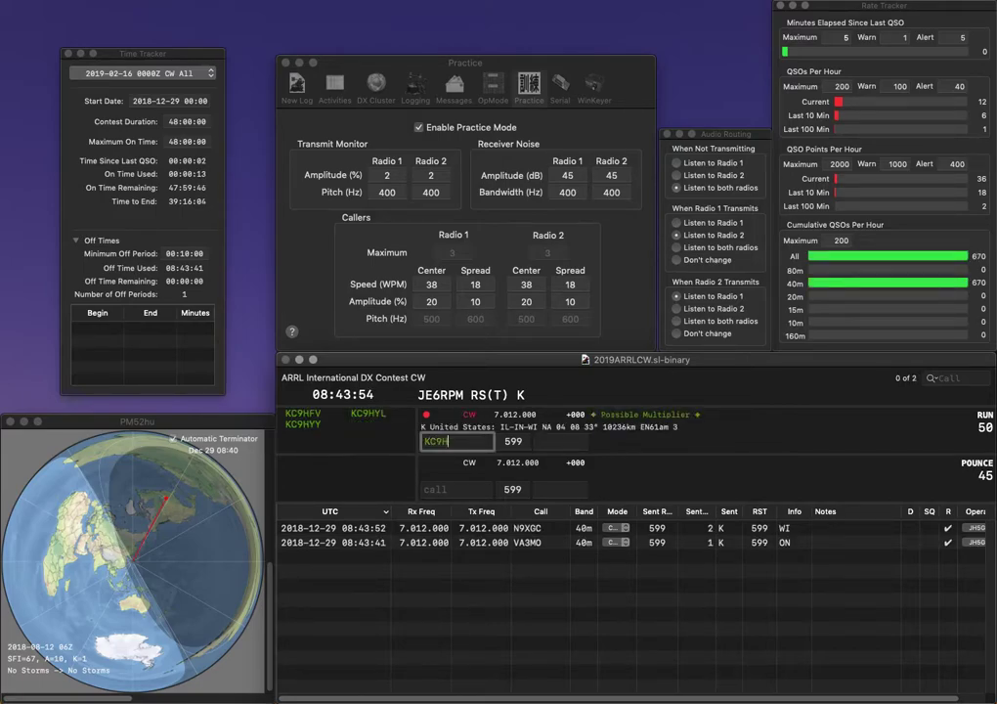
{"action": "type", "text": "YY"}
{"action": "key", "text": "space"}
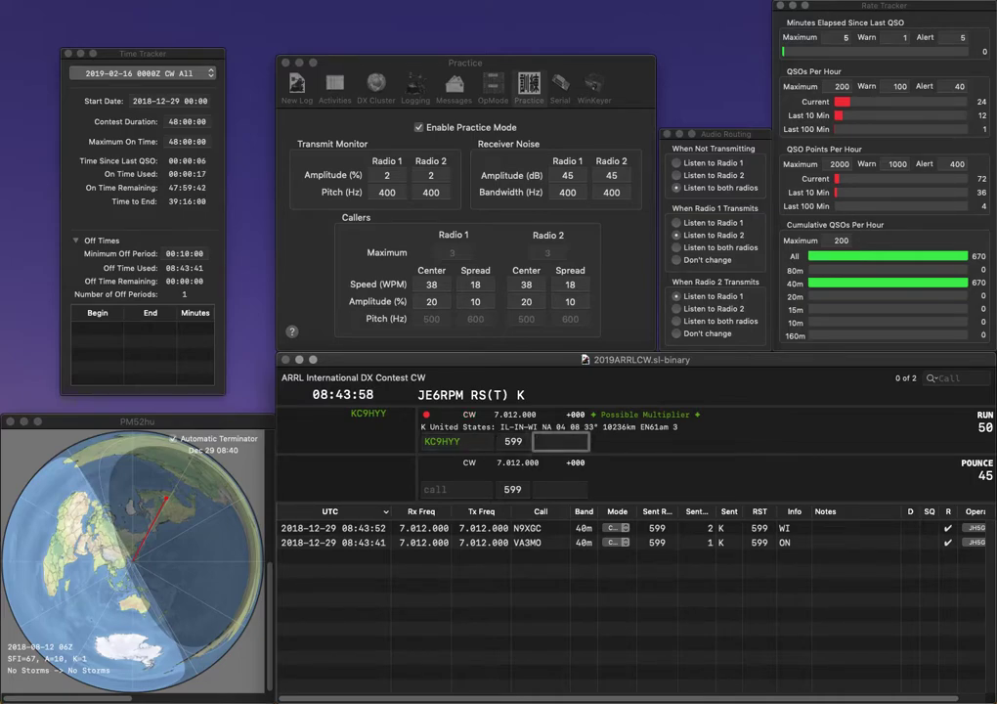
{"action": "type", "text": "IL"}
{"action": "key", "text": "Return"}
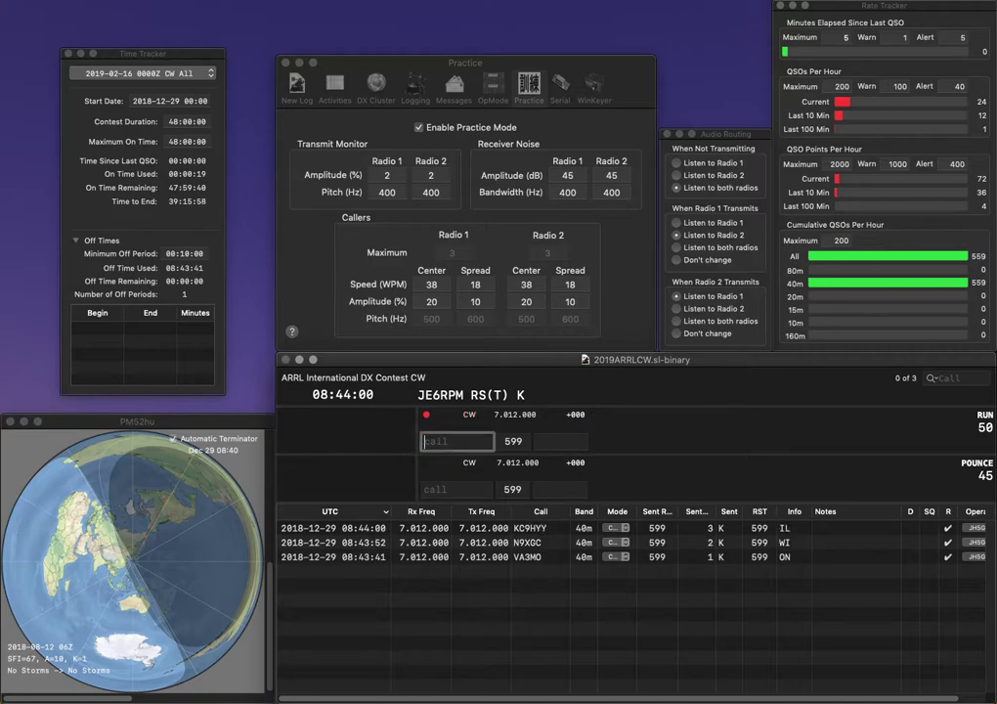
{"action": "type", "text": "K1R"}
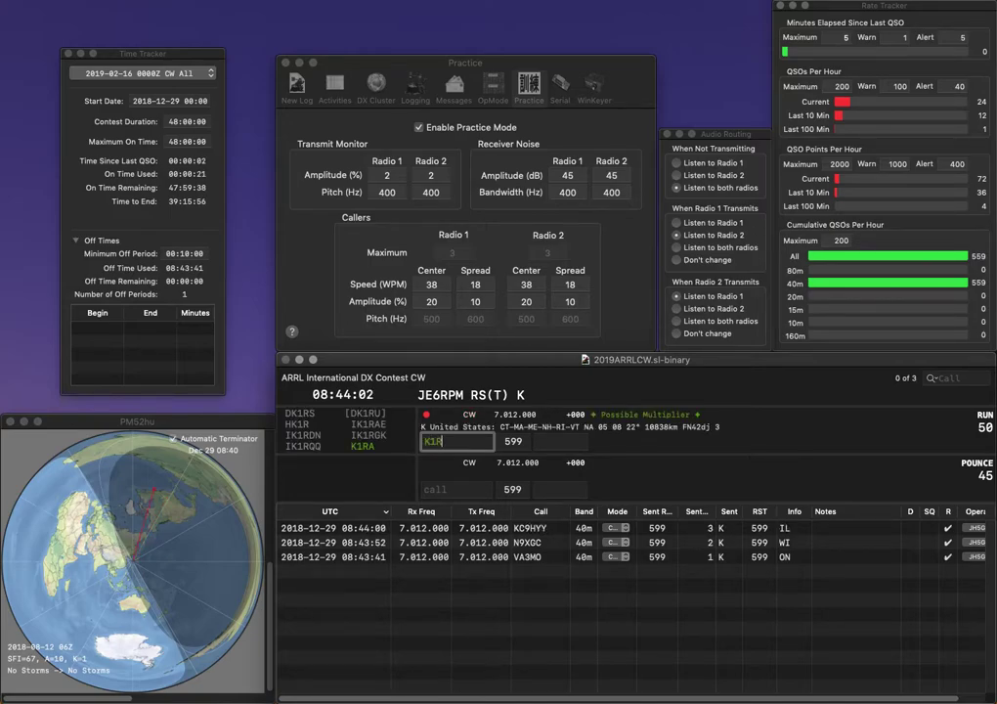
{"action": "type", "text": "KX"}
{"action": "key", "text": "space"}
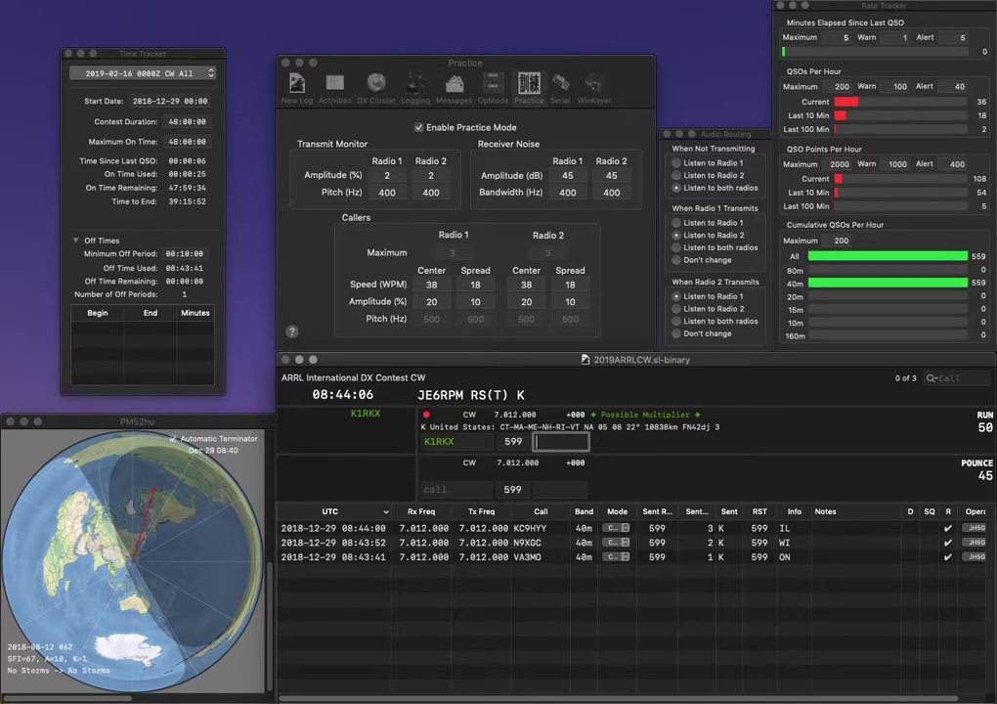
{"action": "type", "text": "ME"}
{"action": "key", "text": "Return"}
Enter call sign W4KJ with received exchange FL and log the contact on the run radio.
{"action": "type", "text": "W4KJ"}
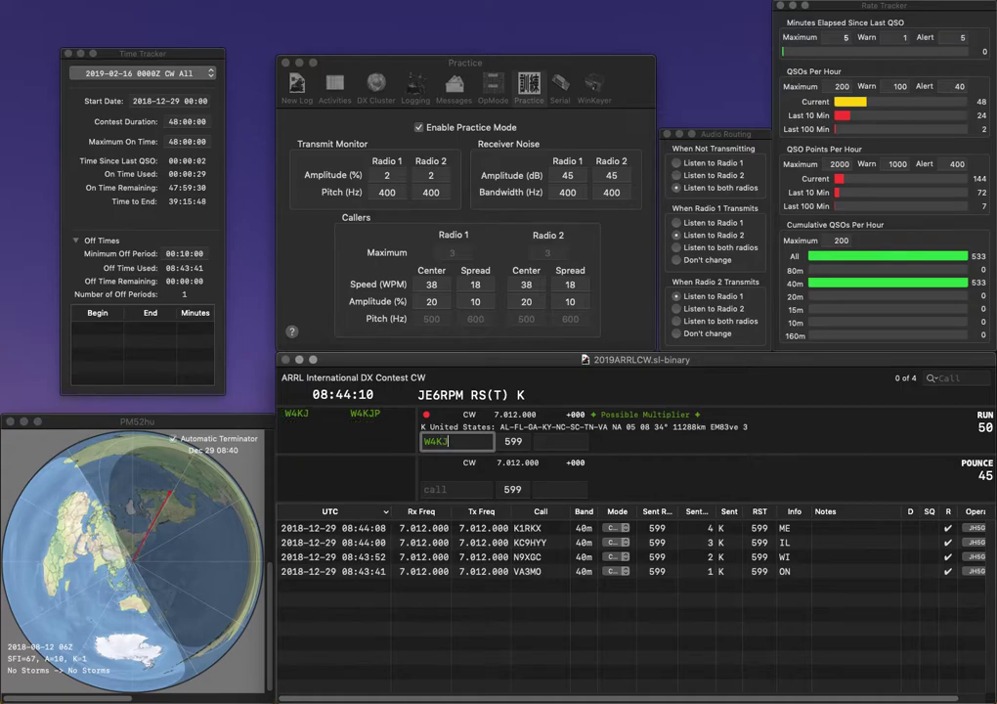
{"action": "key", "text": "space"}
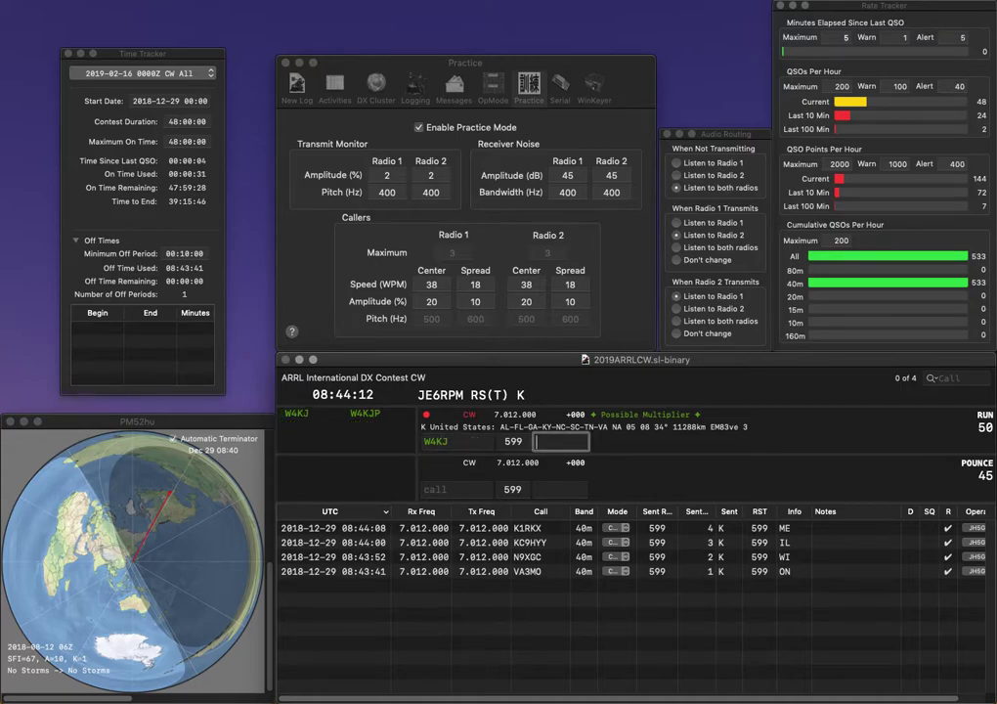
{"action": "type", "text": "FL"}
{"action": "key", "text": "Return"}
{"action": "type", "text": "K5XK"}
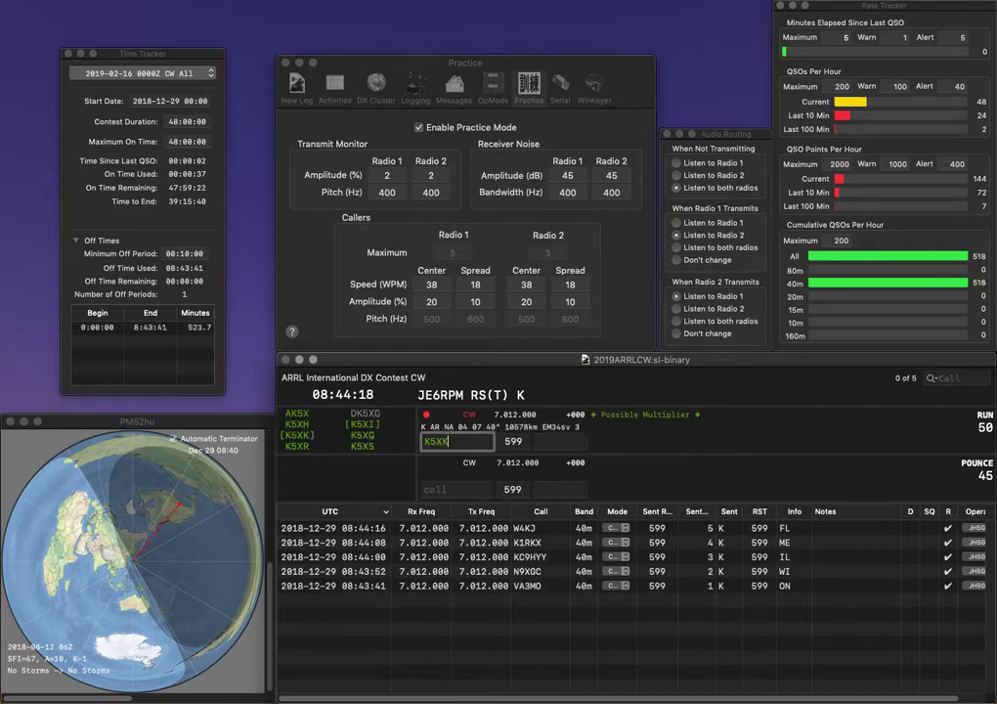
{"action": "key", "text": "Tab"}
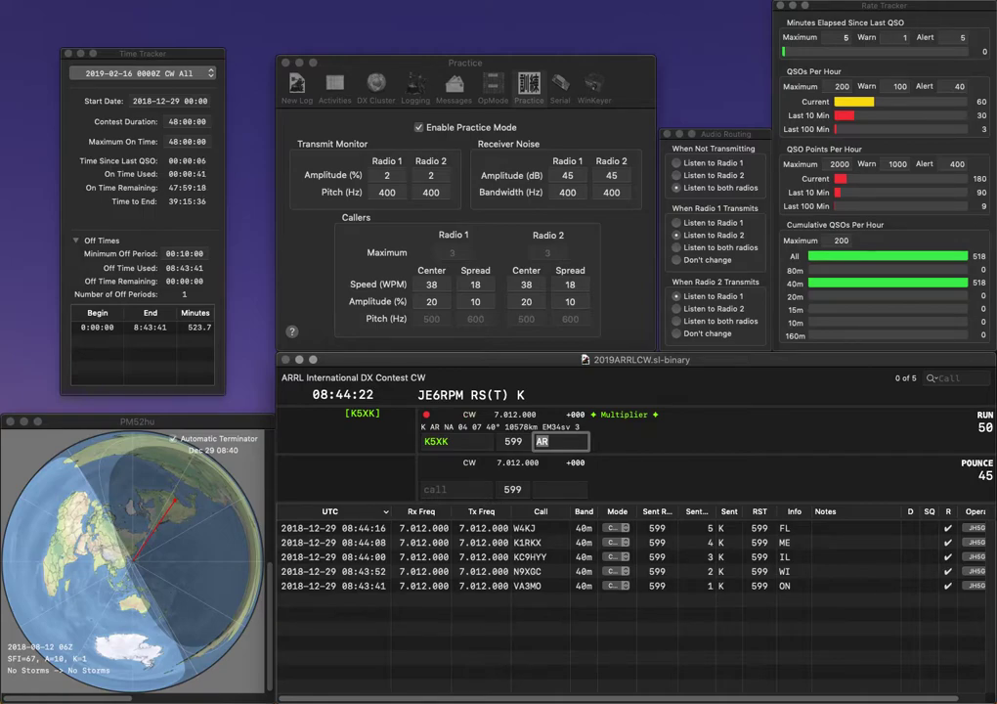
{"action": "key", "text": "Return"}
{"action": "type", "text": "W8B"}
{"action": "type", "text": "AB8"}
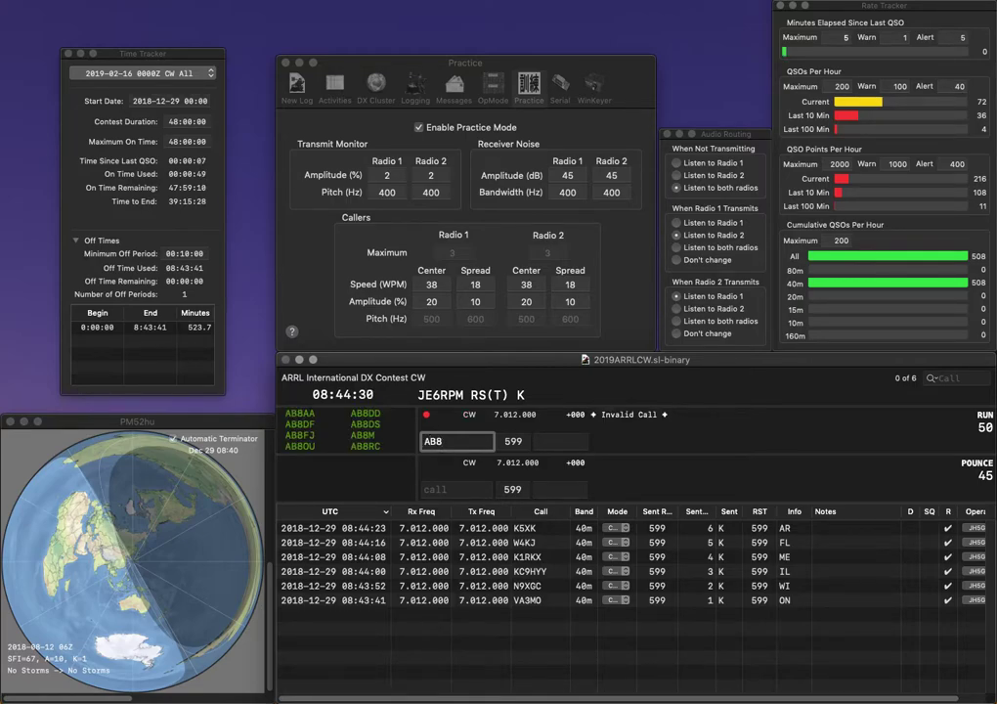
{"action": "type", "text": "YK"}
{"action": "key", "text": "space"}
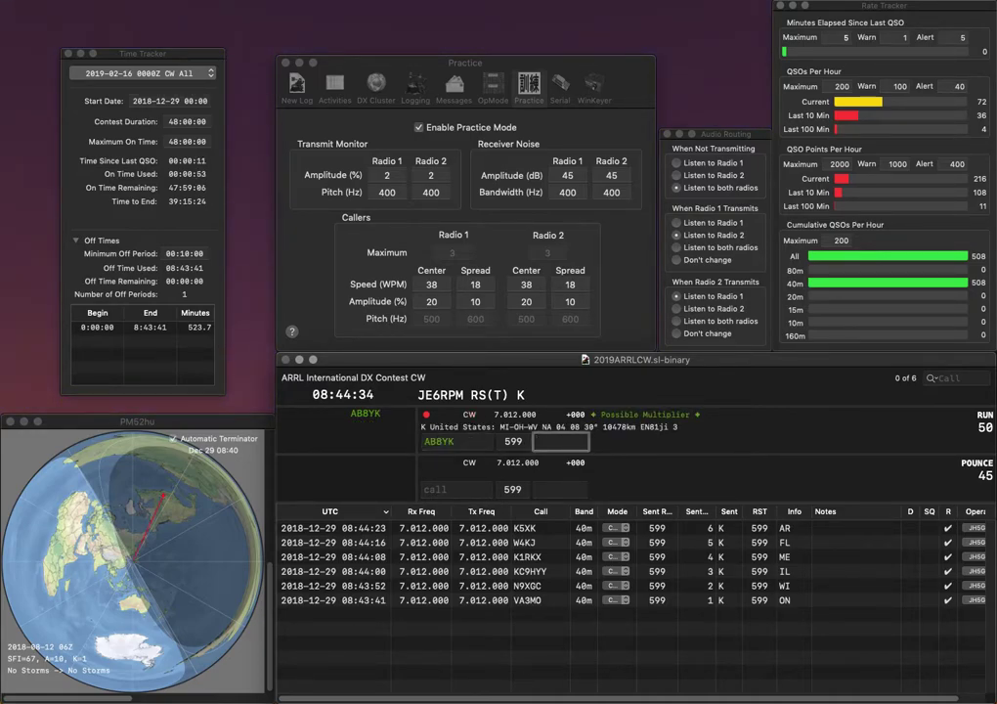
{"action": "type", "text": "OH"}
{"action": "key", "text": "Return"}
{"action": "type", "text": "W"}
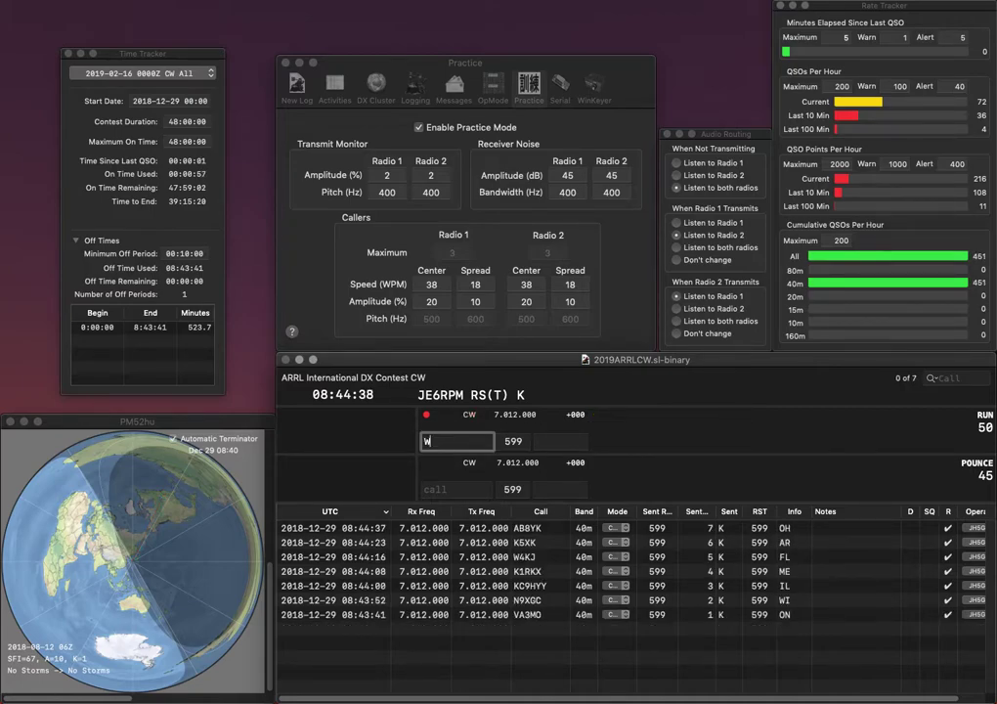
{"action": "type", "text": "8OTC"}
{"action": "key", "text": "Return"}
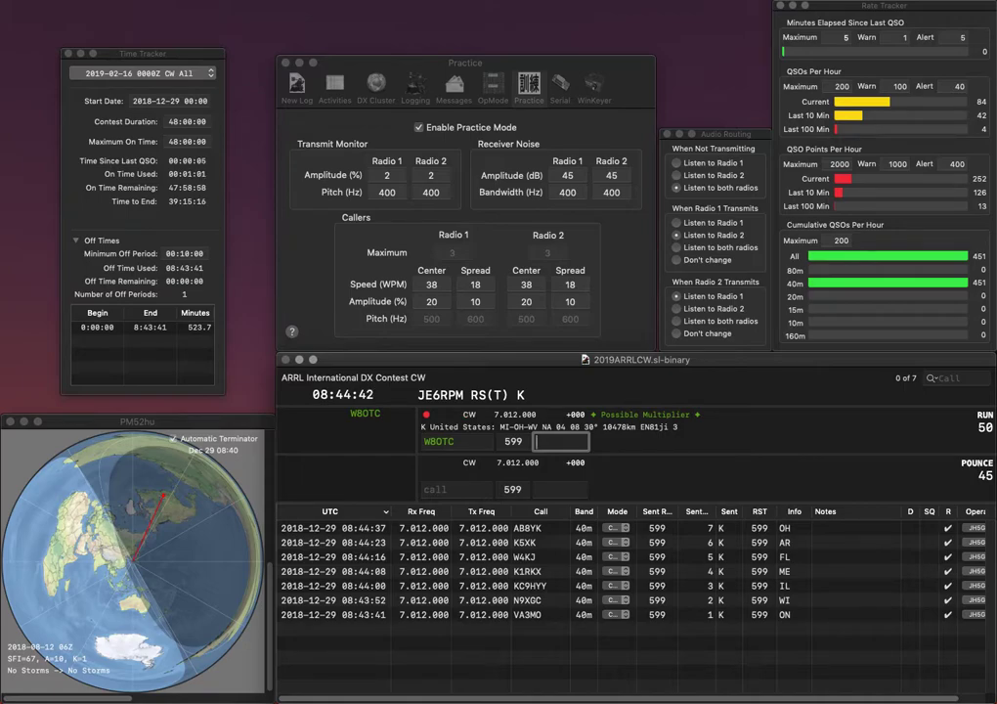
{"action": "type", "text": "WV"}
{"action": "key", "text": "Return"}
{"action": "type", "text": "N9ZWY"}
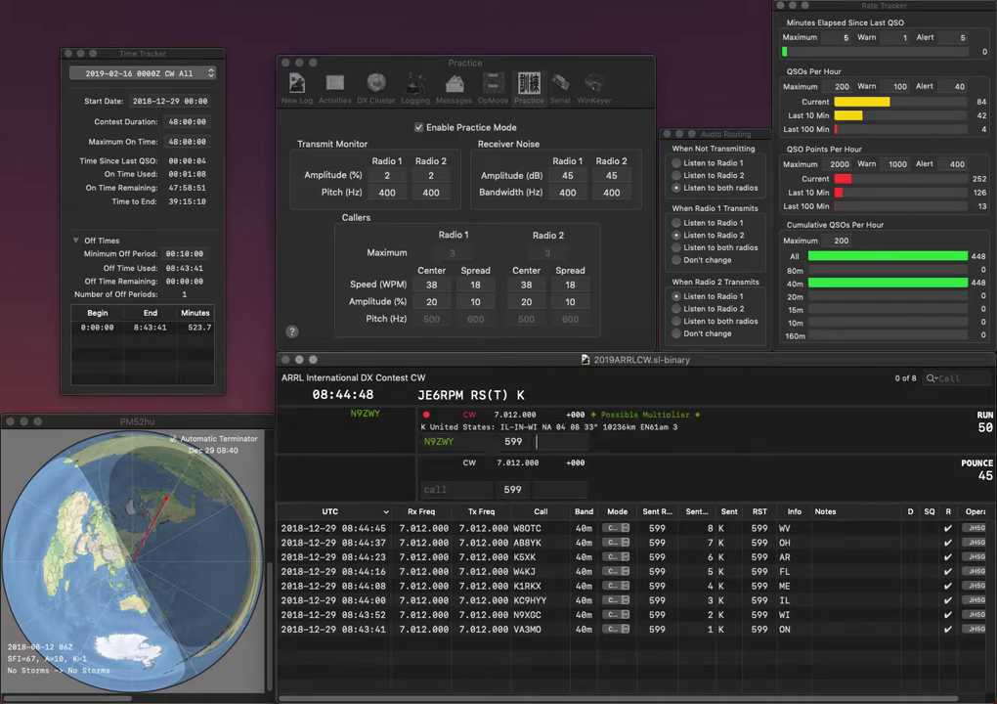
{"action": "key", "text": "Tab"}
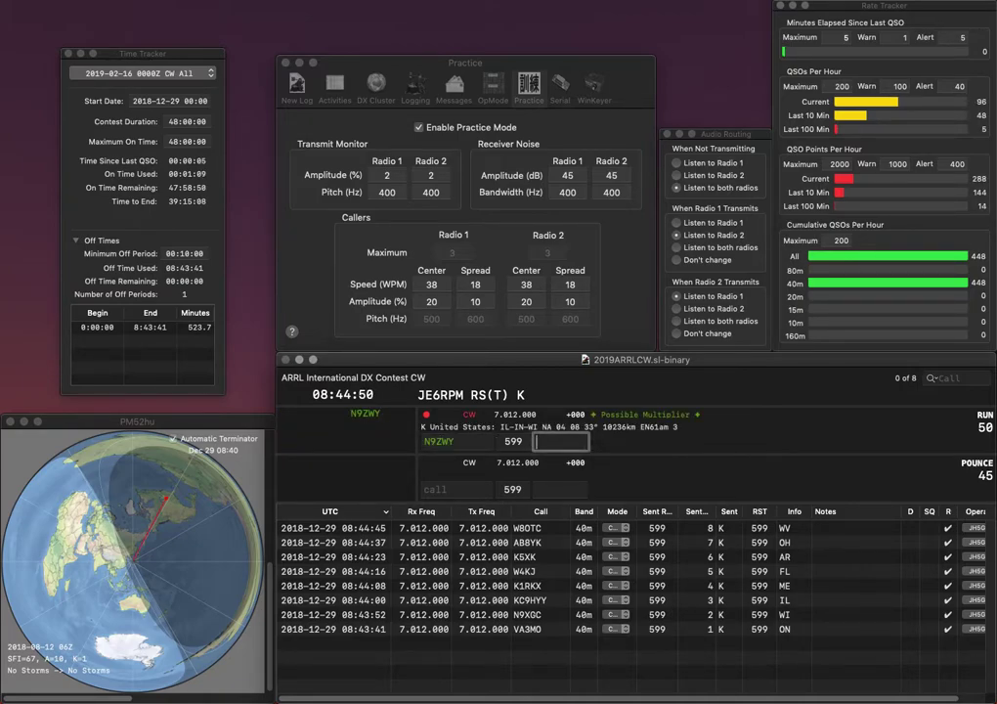
{"action": "type", "text": "IN"}
{"action": "key", "text": "Return"}
{"action": "type", "text": "N7AKC"}
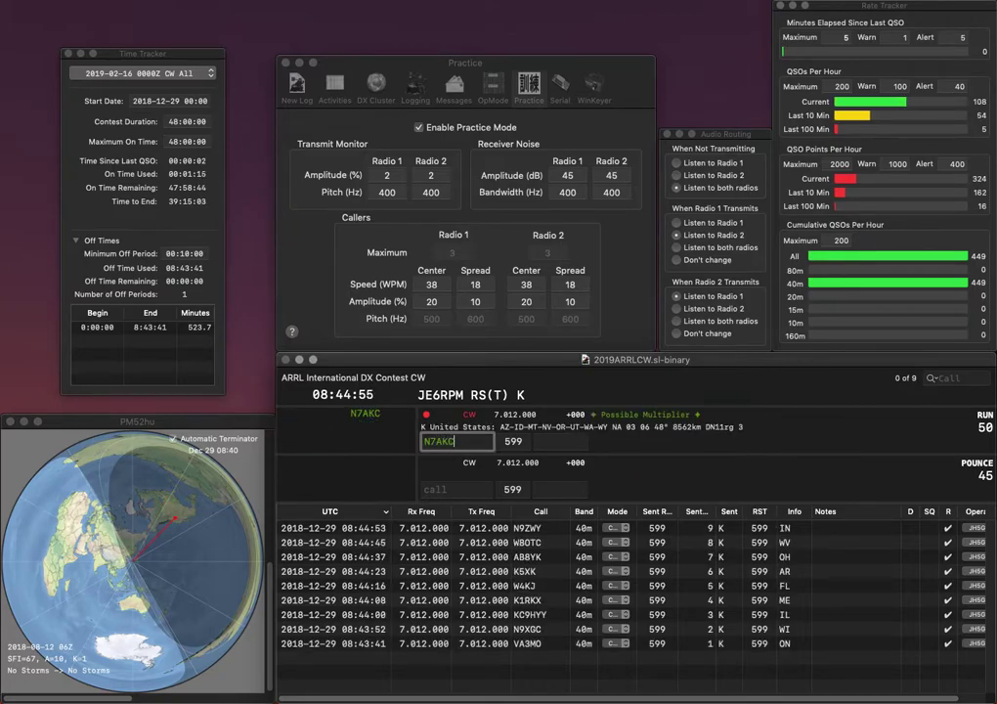
{"action": "key", "text": "Tab"}
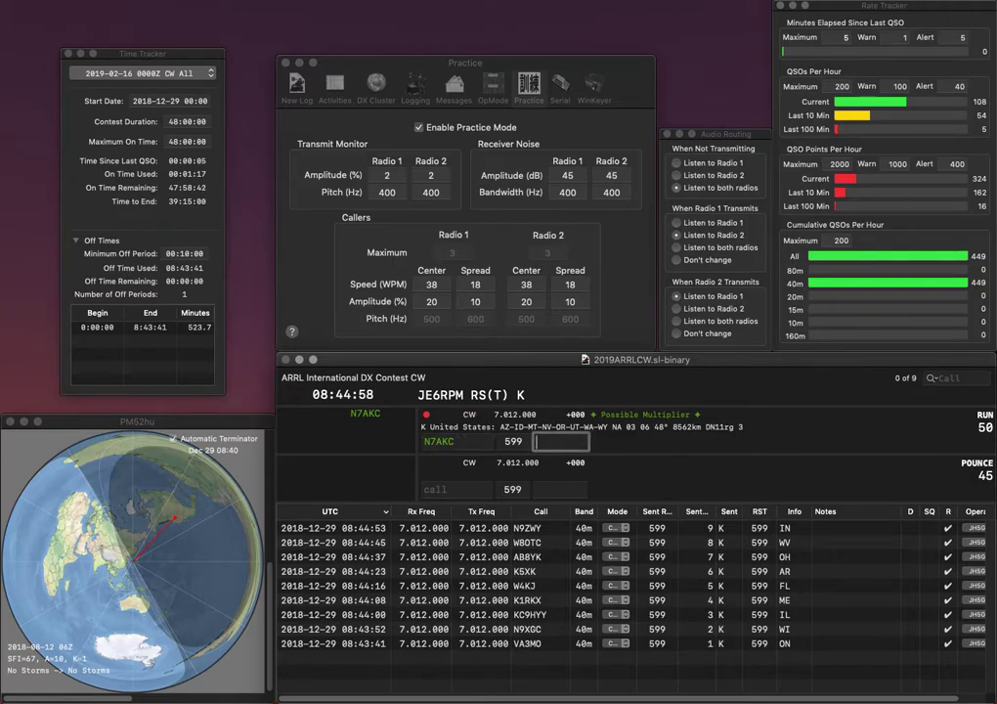
{"action": "type", "text": "MT"}
{"action": "key", "text": "Return"}
{"action": "type", "text": "WD"}
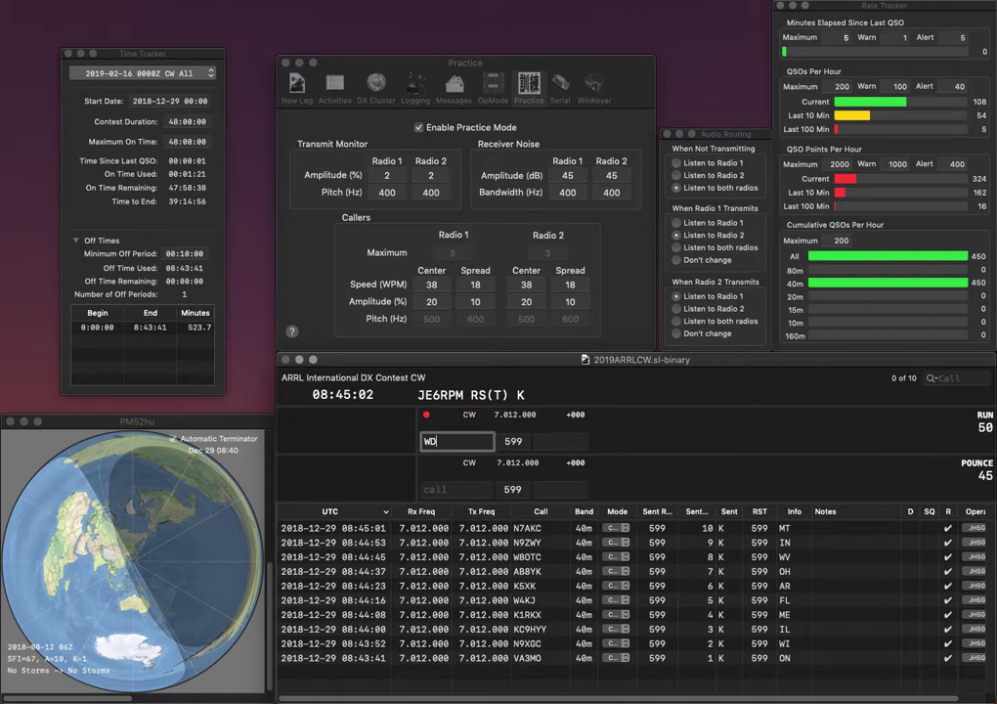
{"action": "key", "text": "BackSpace"}
{"action": "type", "text": "D6V"}
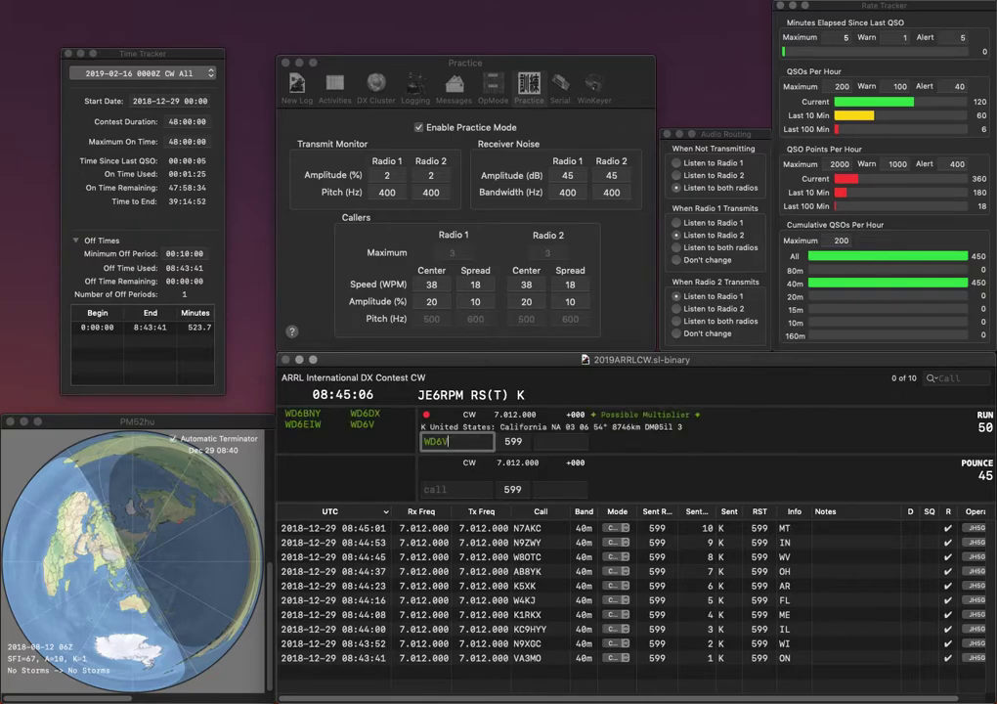
{"action": "key", "text": "Return"}
{"action": "type", "text": "CA"}
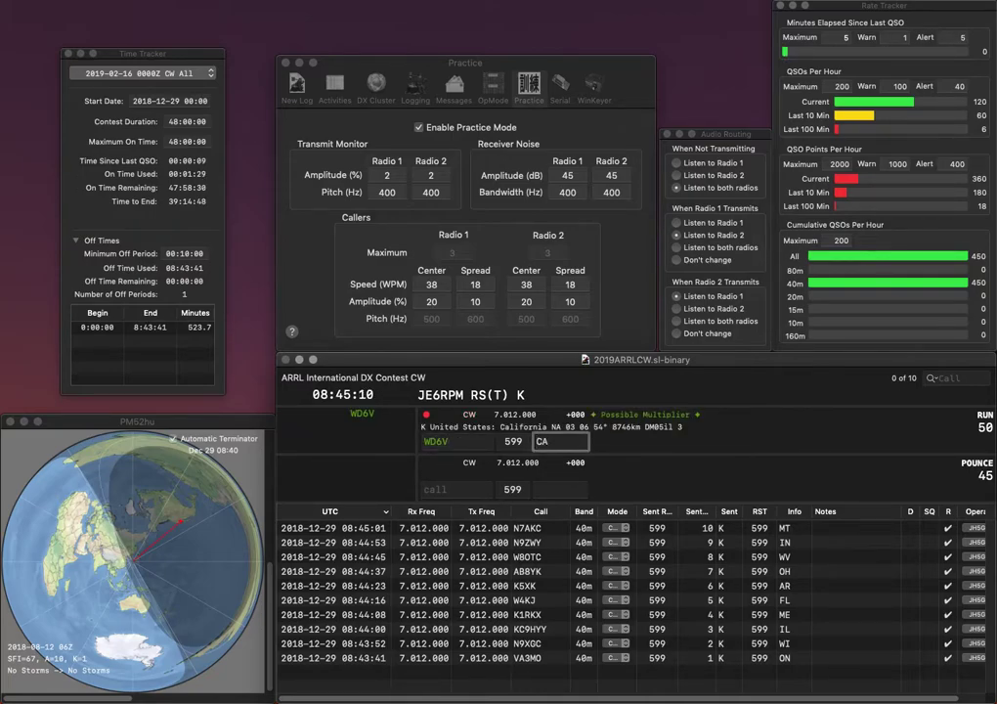
{"action": "key", "text": "Return"}
{"action": "type", "text": "K1WJL"}
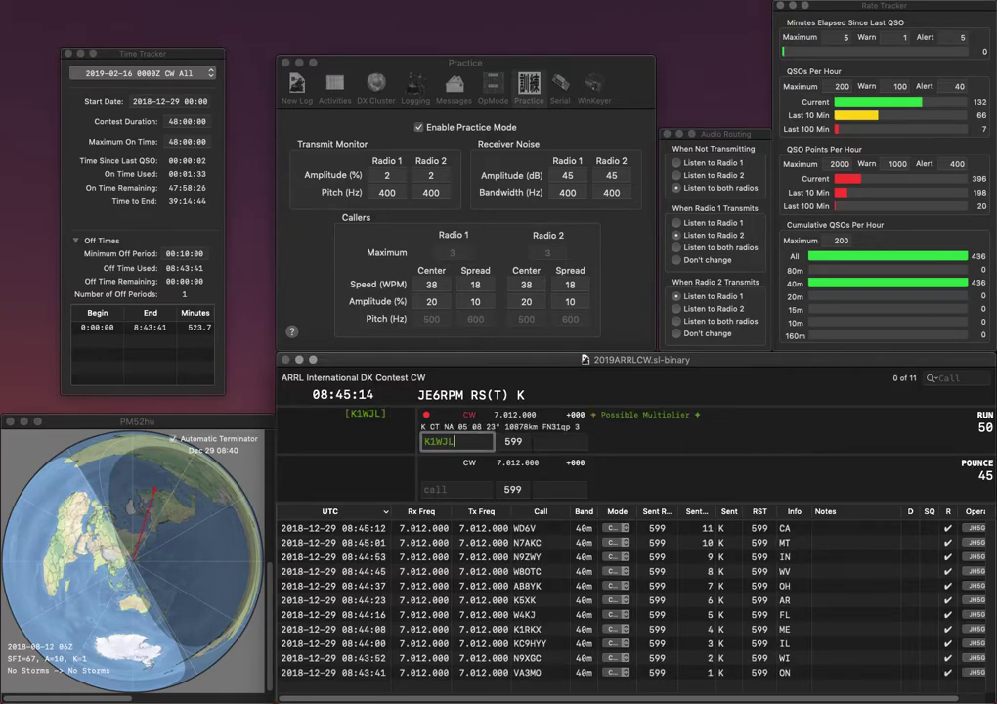
{"action": "key", "text": "space"}
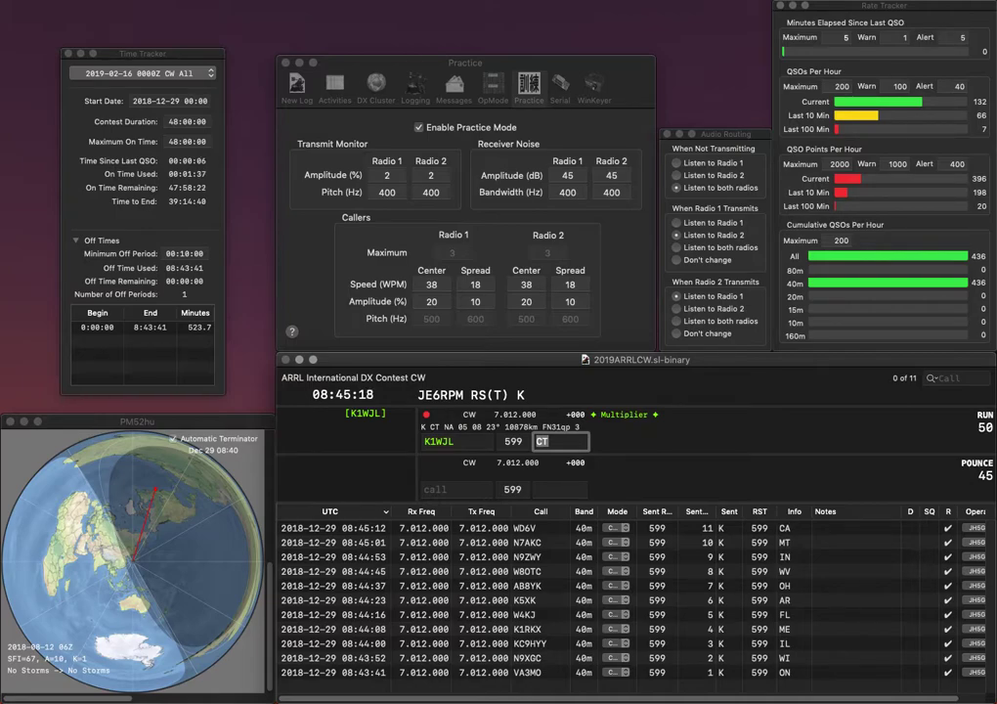
{"action": "key", "text": "Return"}
Enter call sign WZ2N with received exchange NY and log the contact on the run radio.
{"action": "type", "text": "WZ2N"}
{"action": "key", "text": "Return"}
{"action": "type", "text": "C"}
{"action": "key", "text": "BackSpace"}
{"action": "type", "text": "N"}
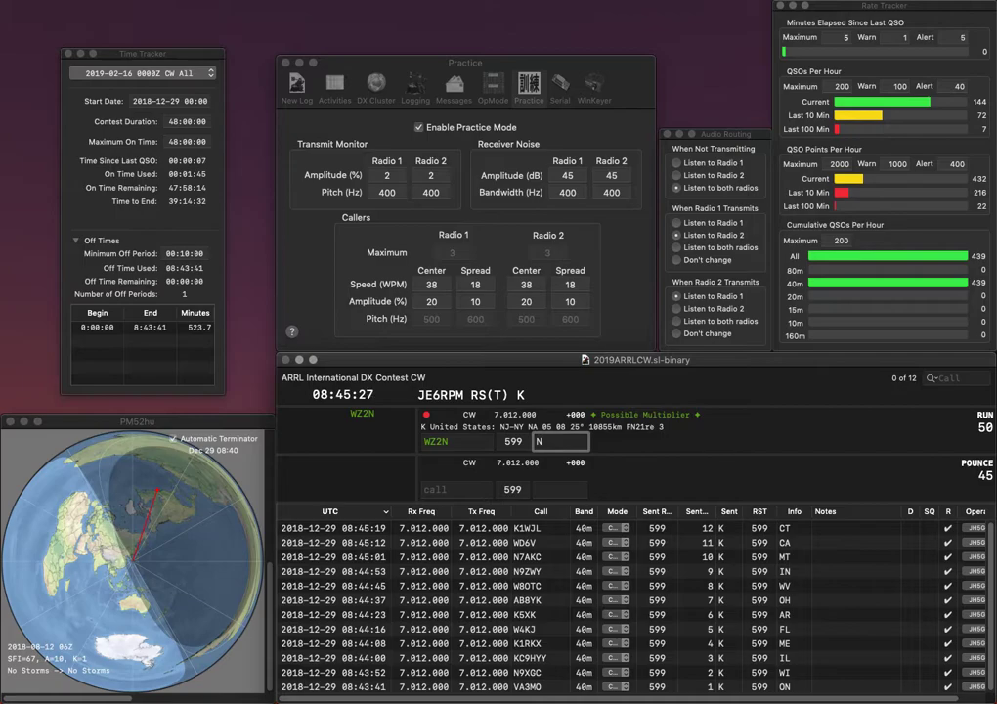
{"action": "type", "text": "Y"}
{"action": "key", "text": "Return"}
{"action": "type", "text": "K4IE"}
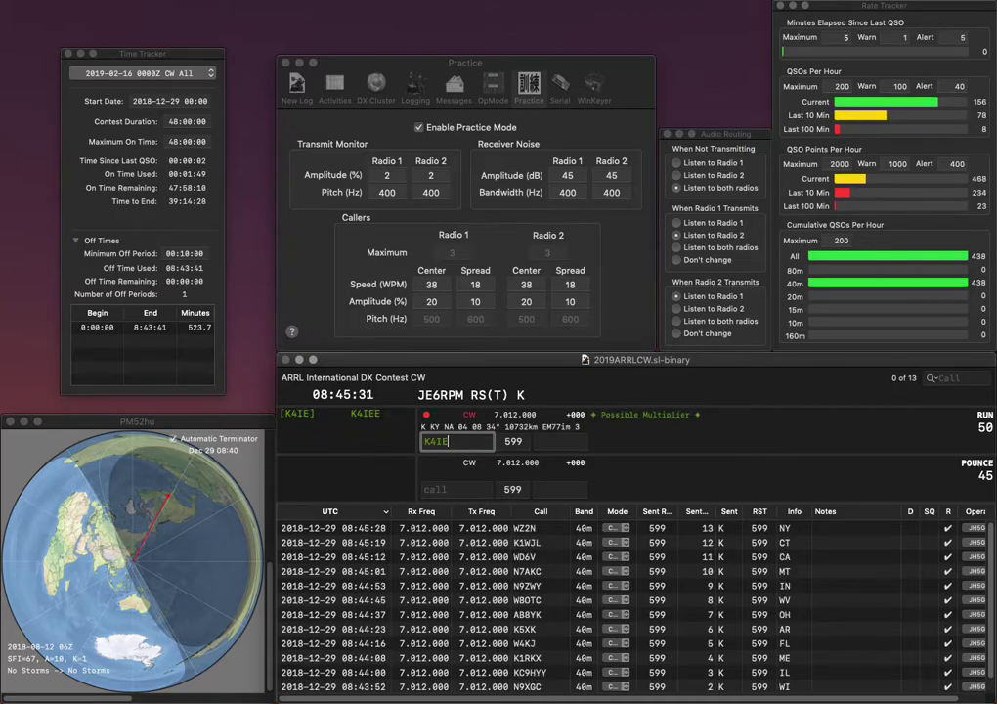
{"action": "key", "text": "Tab"}
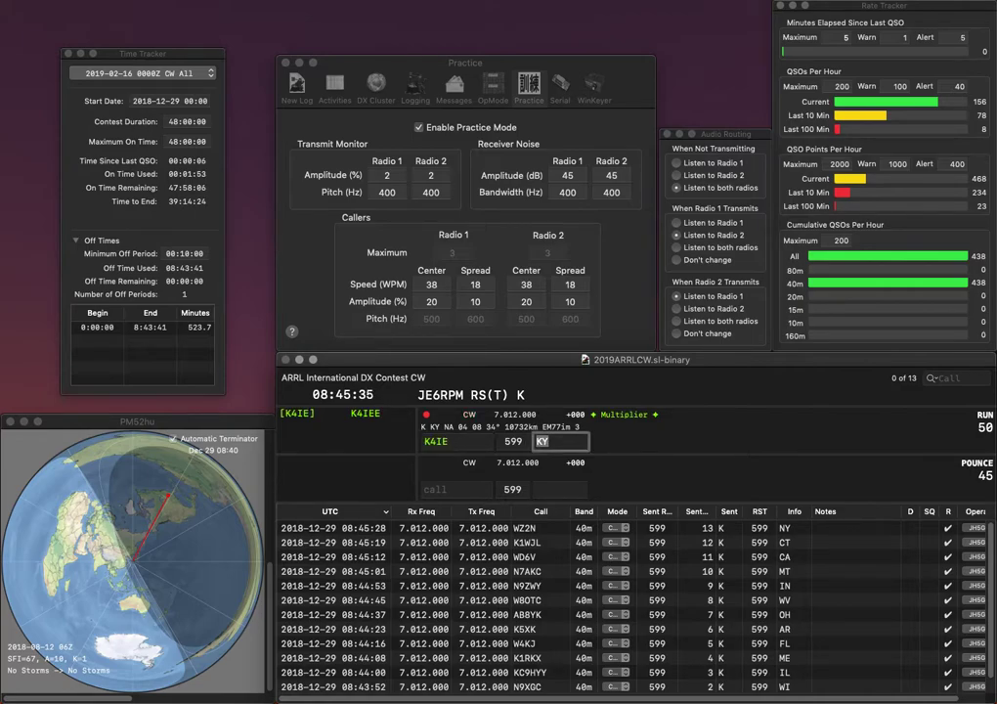
{"action": "key", "text": "Return"}
{"action": "type", "text": "KM4DNY"}
{"action": "key", "text": "Tab"}
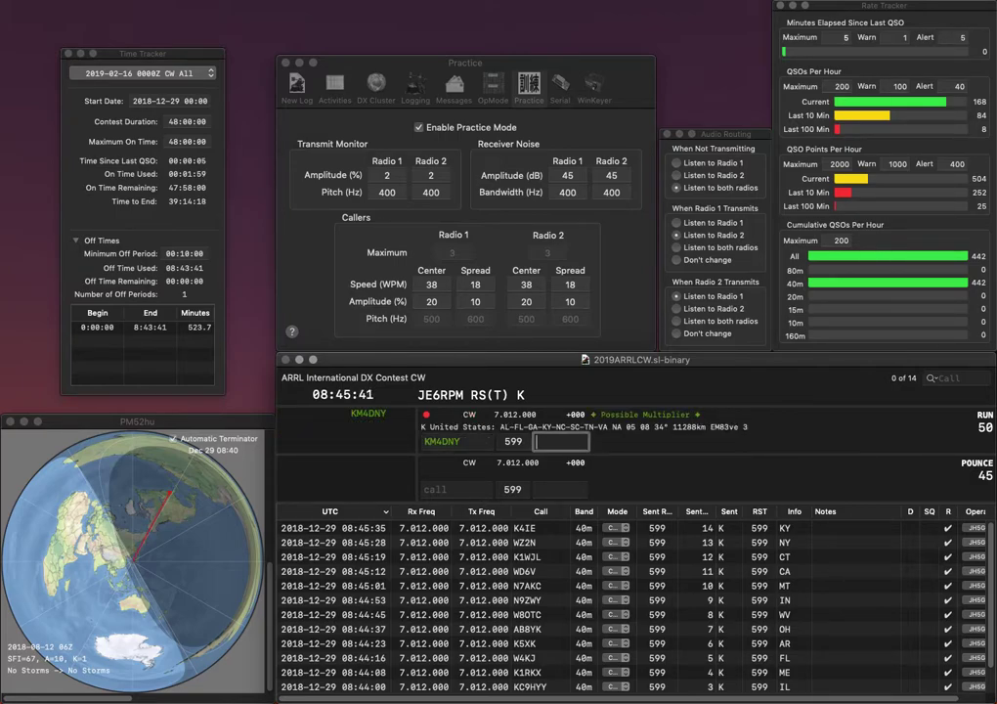
{"action": "type", "text": "AL"}
{"action": "key", "text": "Return"}
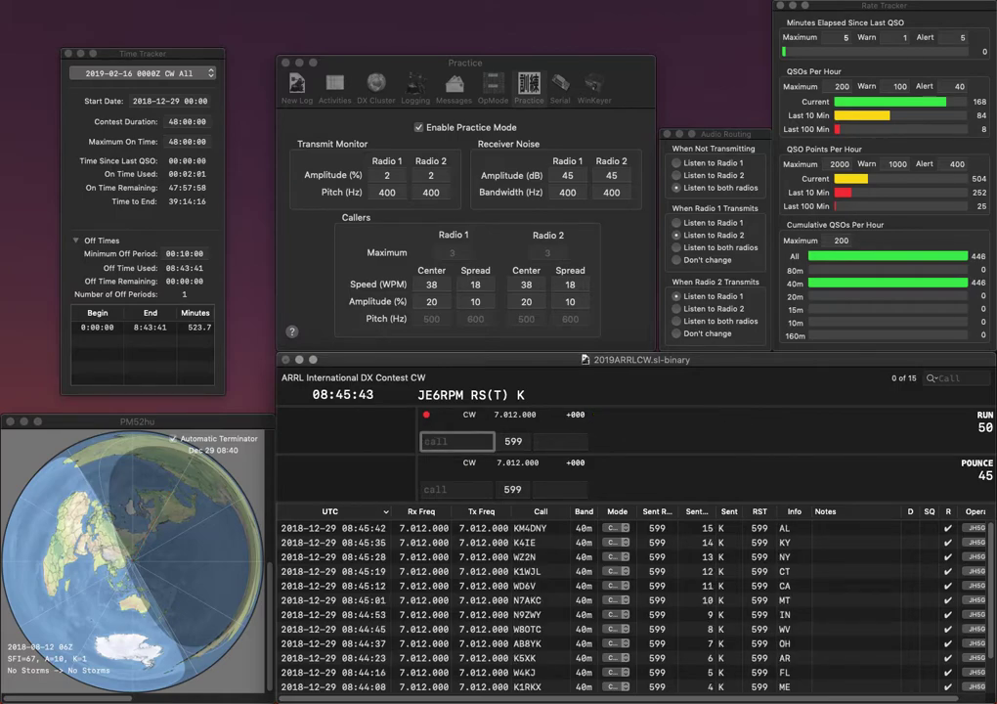
{"action": "type", "text": "W0RSJ"}
{"action": "key", "text": "Return"}
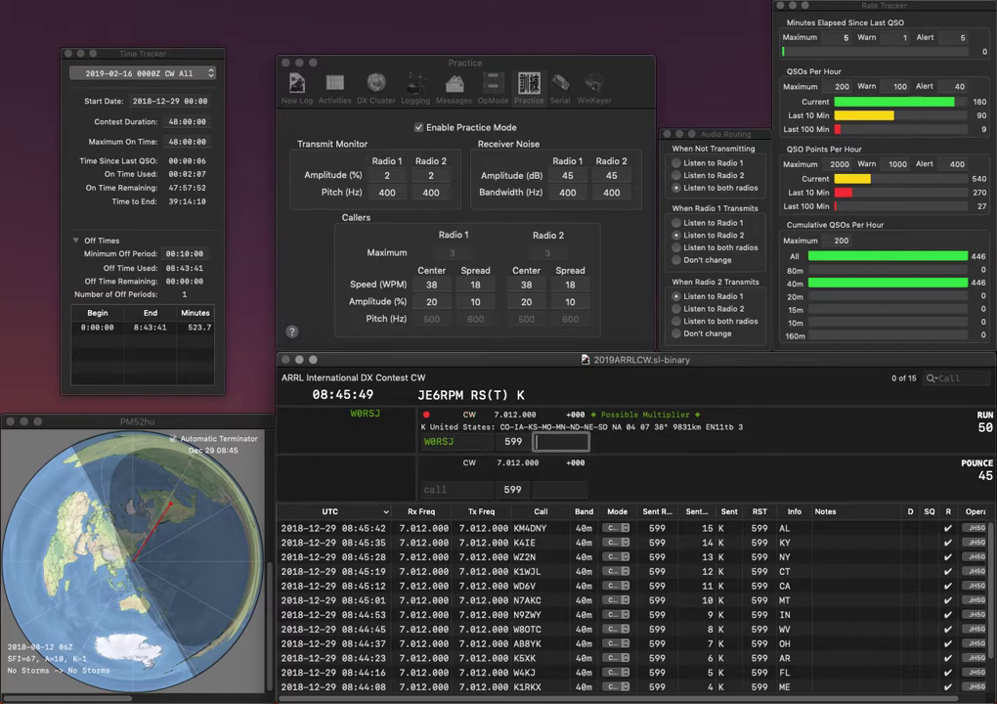
{"action": "type", "text": "NE"}
{"action": "key", "text": "Return"}
{"action": "type", "text": "UA"}
{"action": "key", "text": "BackSpace"}
{"action": "key", "text": "BackSpace"}
{"action": "type", "text": "WK"}
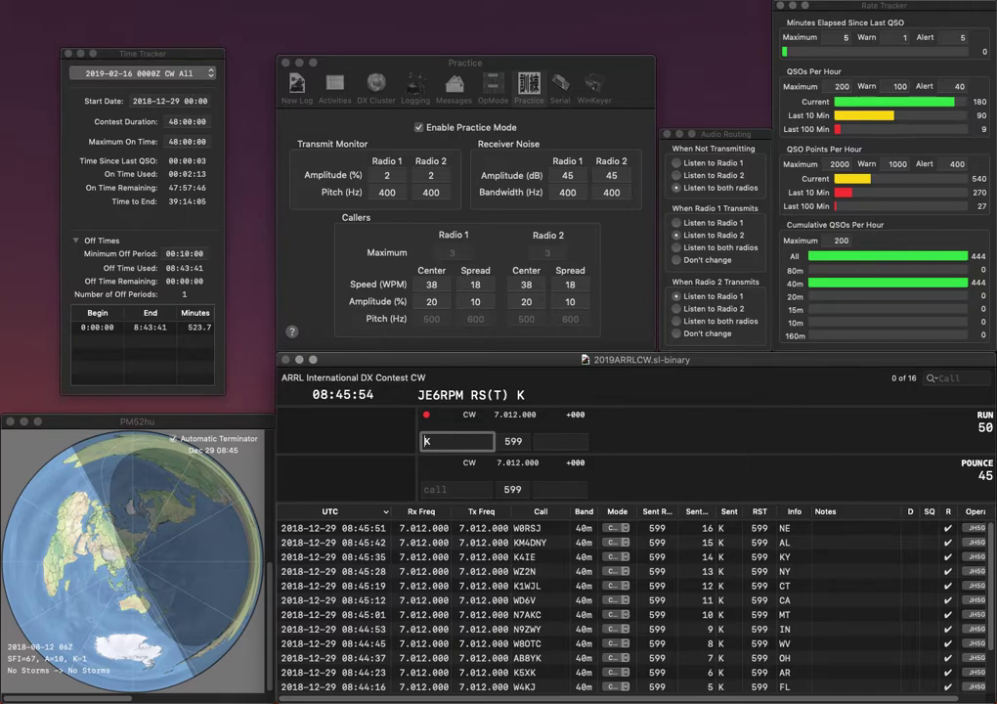
{"action": "type", "text": "A3N"}
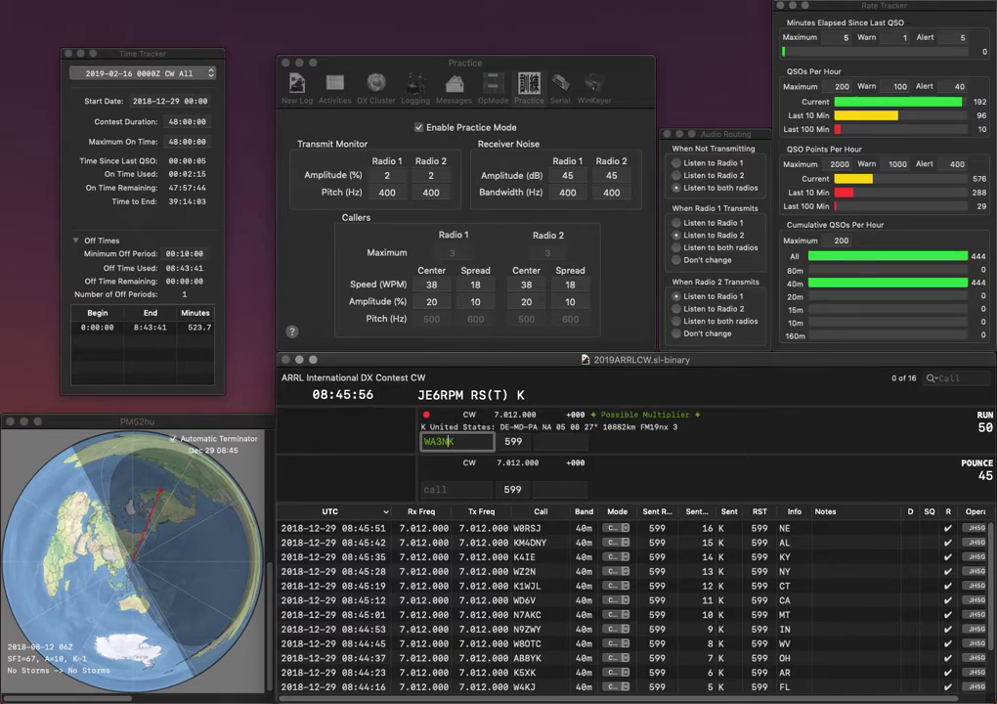
{"action": "key", "text": "space"}
{"action": "left_click", "coordinate": [439, 441]}
{"action": "double_click", "coordinate": [439, 441]}
{"action": "type", "text": "VA3NK"}
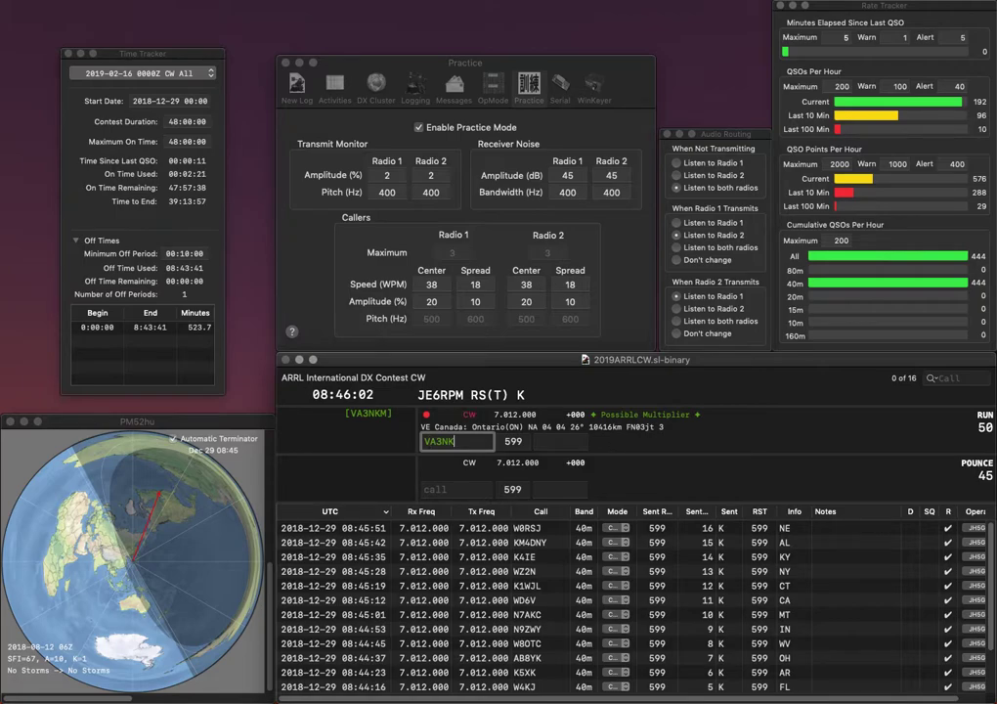
{"action": "key", "text": "BackSpace"}
{"action": "key", "text": "BackSpace"}
{"action": "type", "text": "SI"}
{"action": "key", "text": "BackSpace"}
{"action": "type", "text": "K"}
{"action": "key", "text": "space"}
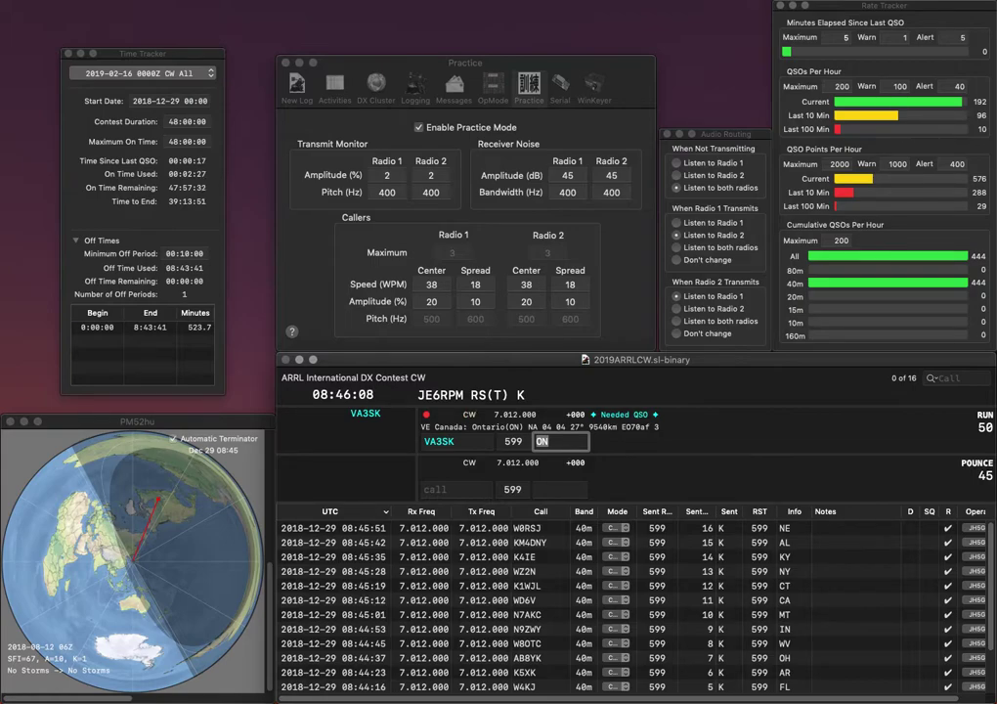
{"action": "key", "text": "Return"}
Enter call sign WA1EJK with received exchange RI and log the contact on the run radio.
{"action": "type", "text": "WA1EJK"}
{"action": "key", "text": "Tab"}
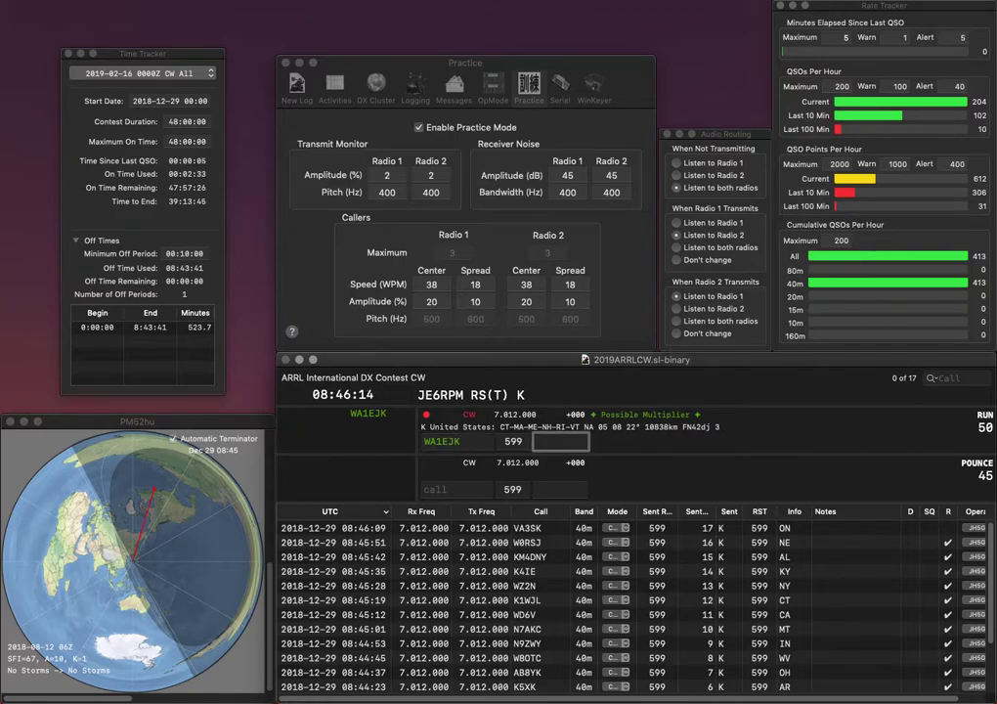
{"action": "type", "text": "RI"}
{"action": "key", "text": "Return"}
{"action": "type", "text": "WO6K"}
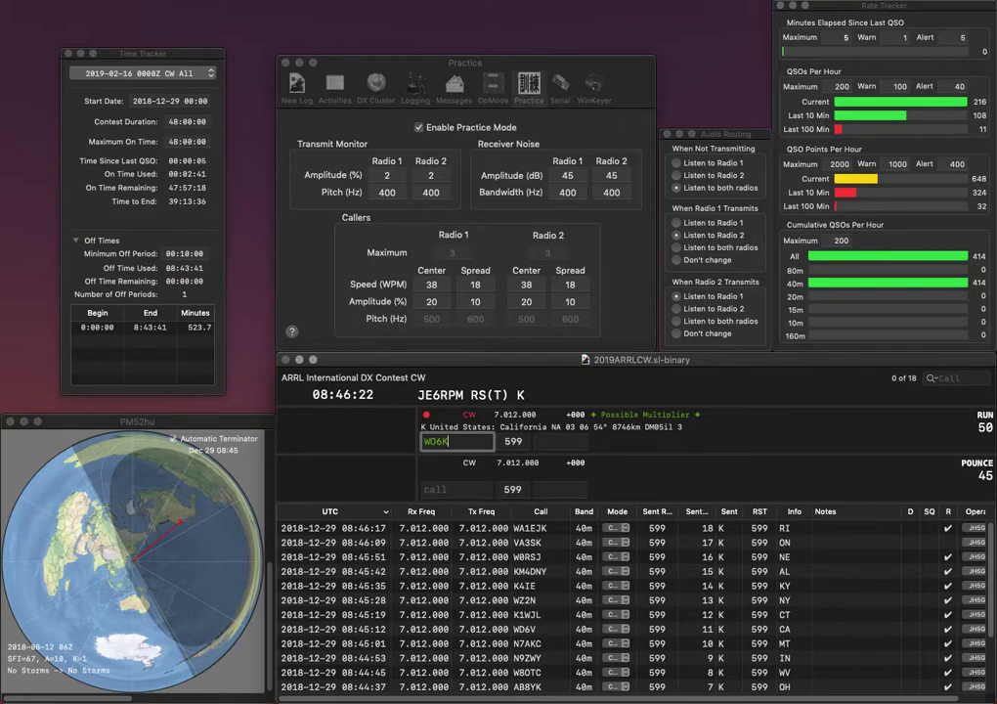
{"action": "key", "text": "BackSpace"}
{"action": "key", "text": "BackSpace"}
{"action": "key", "text": "BackSpace"}
{"action": "type", "text": "Q6K"}
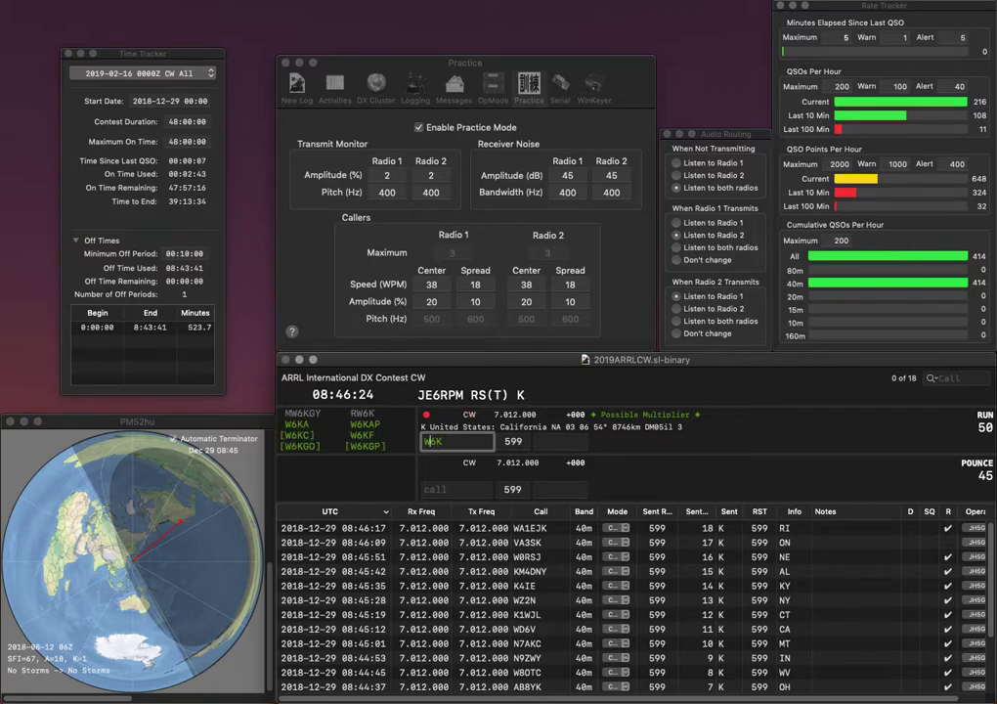
{"action": "key", "text": "Tab"}
{"action": "type", "text": "CA"}
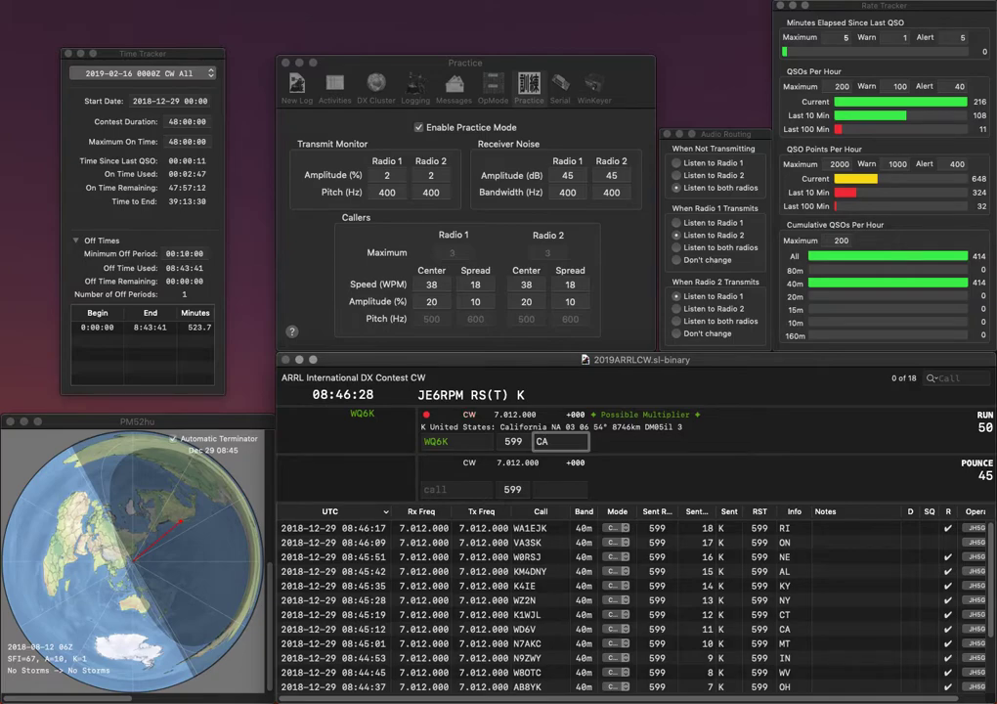
{"action": "key", "text": "Return"}
Enter call sign W8ZHO with received exchange WV and log the contact on the run radio.
{"action": "type", "text": "W8ZHO"}
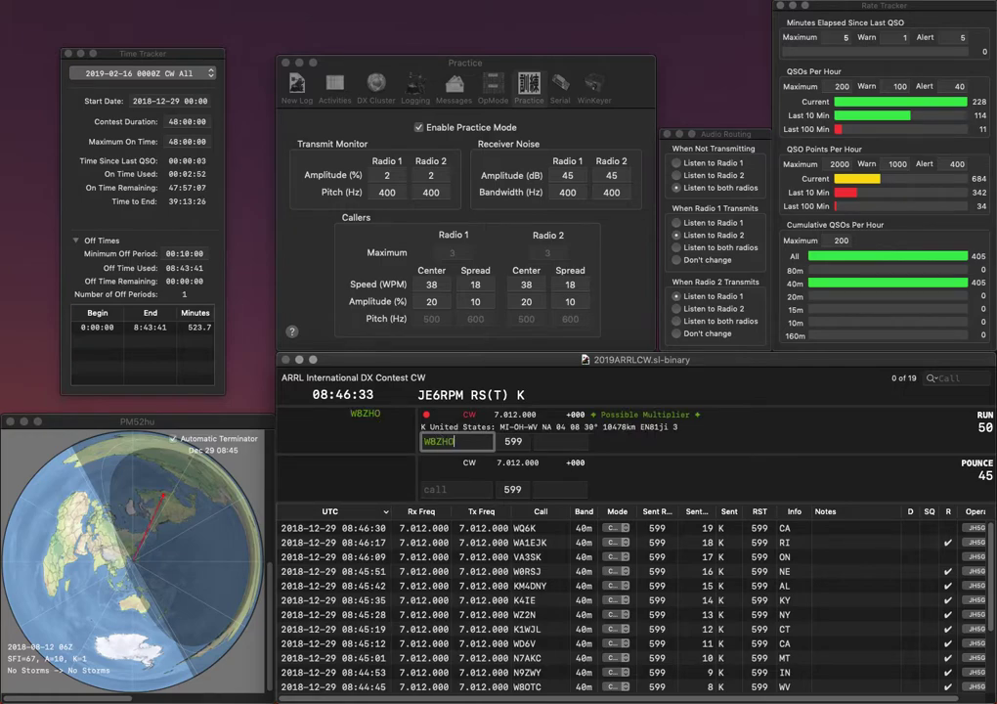
{"action": "key", "text": "space"}
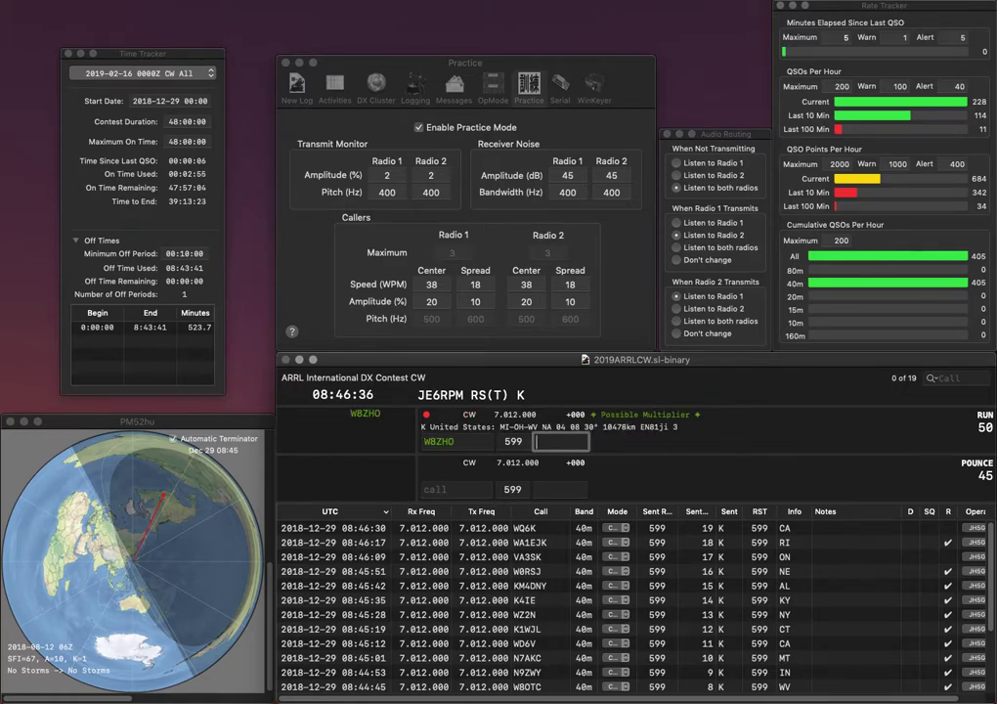
{"action": "type", "text": "WV"}
{"action": "key", "text": "Return"}
Enter the caller's call sign, corrected to KJ6DQ, with received exchange CA and log the contact.
{"action": "type", "text": "KJ6C"}
{"action": "type", "text": "Q"}
{"action": "key", "text": "BackSpace"}
{"action": "key", "text": "BackSpace"}
{"action": "type", "text": "DQ"}
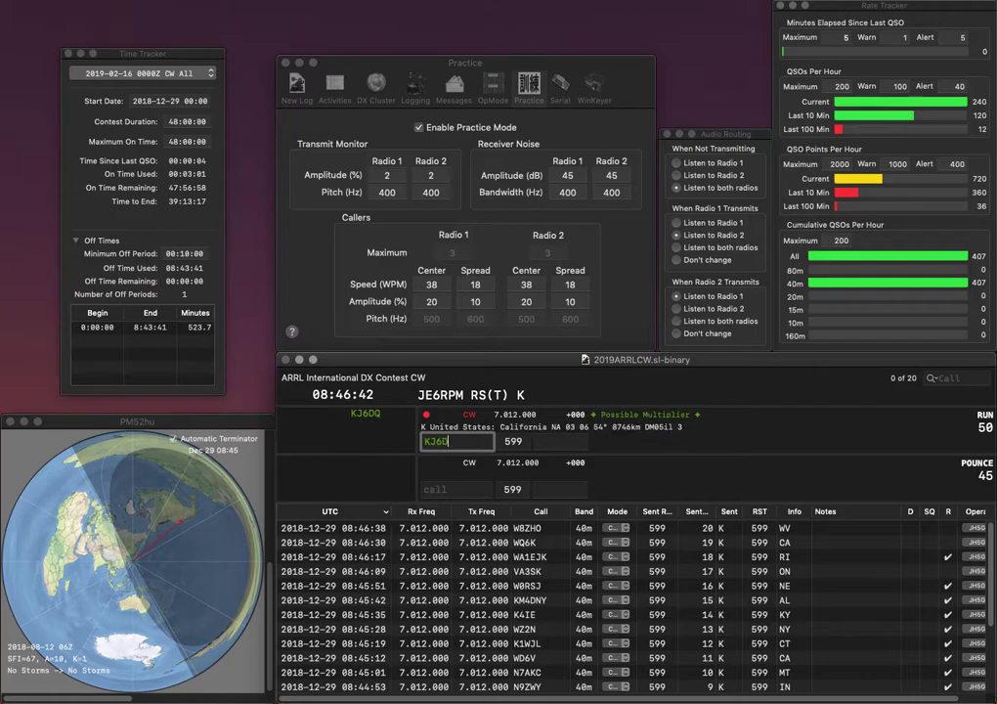
{"action": "key", "text": "space"}
{"action": "type", "text": "CA"}
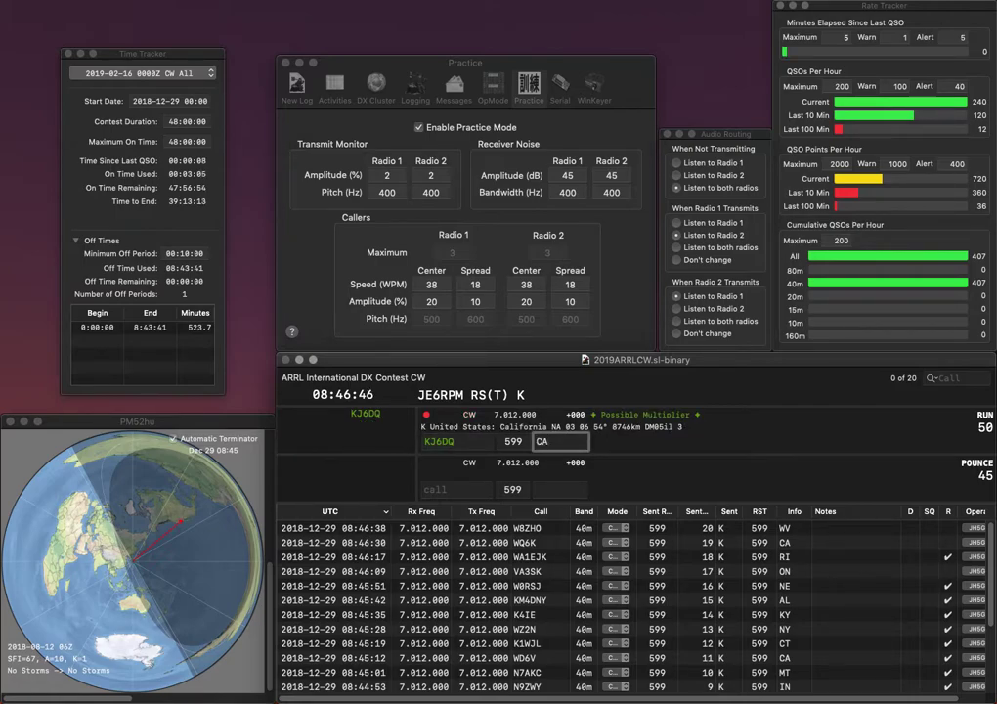
{"action": "key", "text": "Return"}
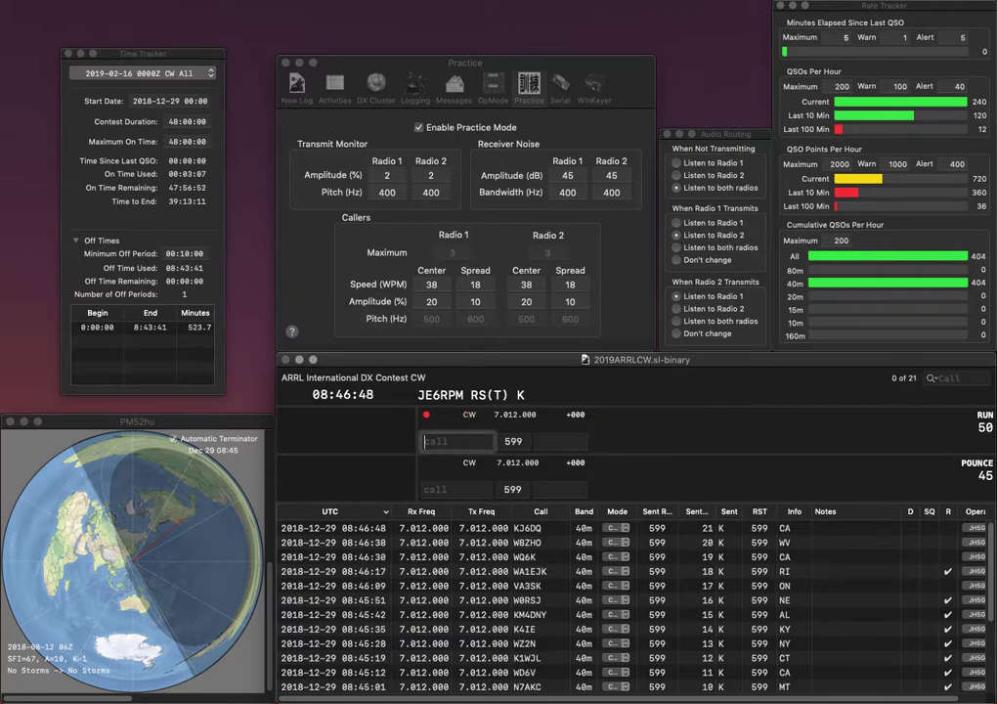
{"action": "type", "text": "KA9"}
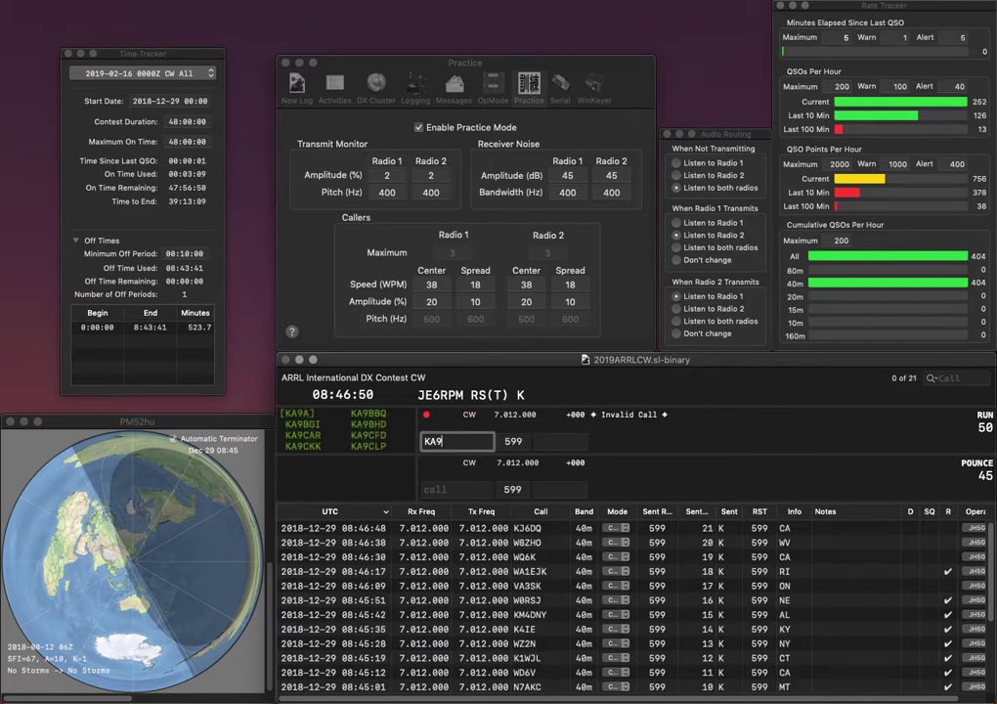
{"action": "type", "text": "REN"}
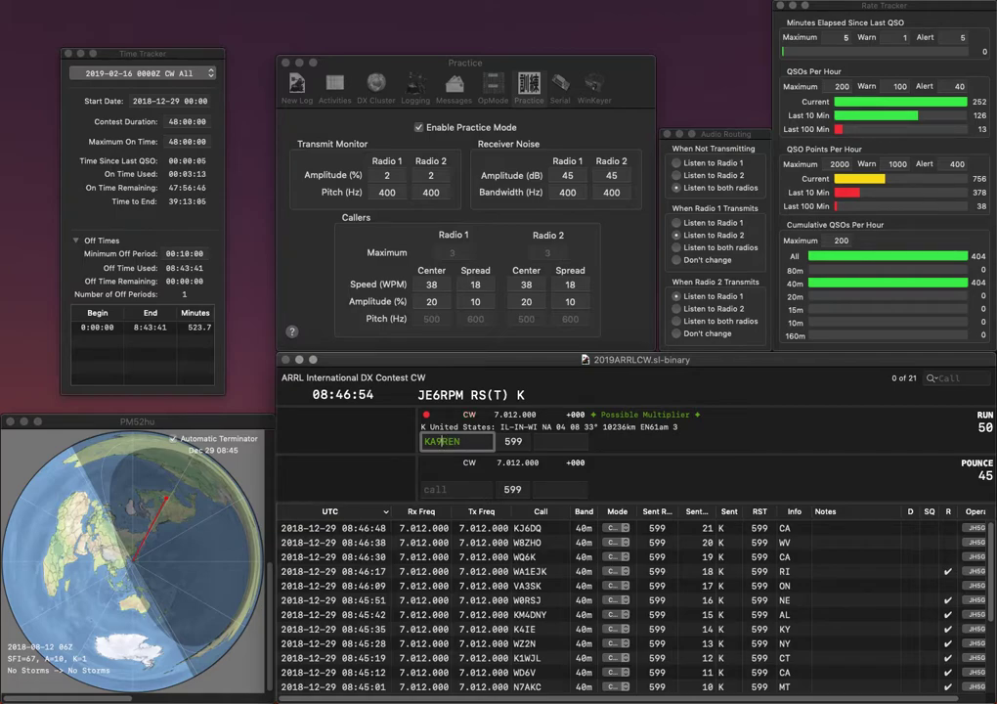
{"action": "type", "text": "0"}
{"action": "key", "text": "Return"}
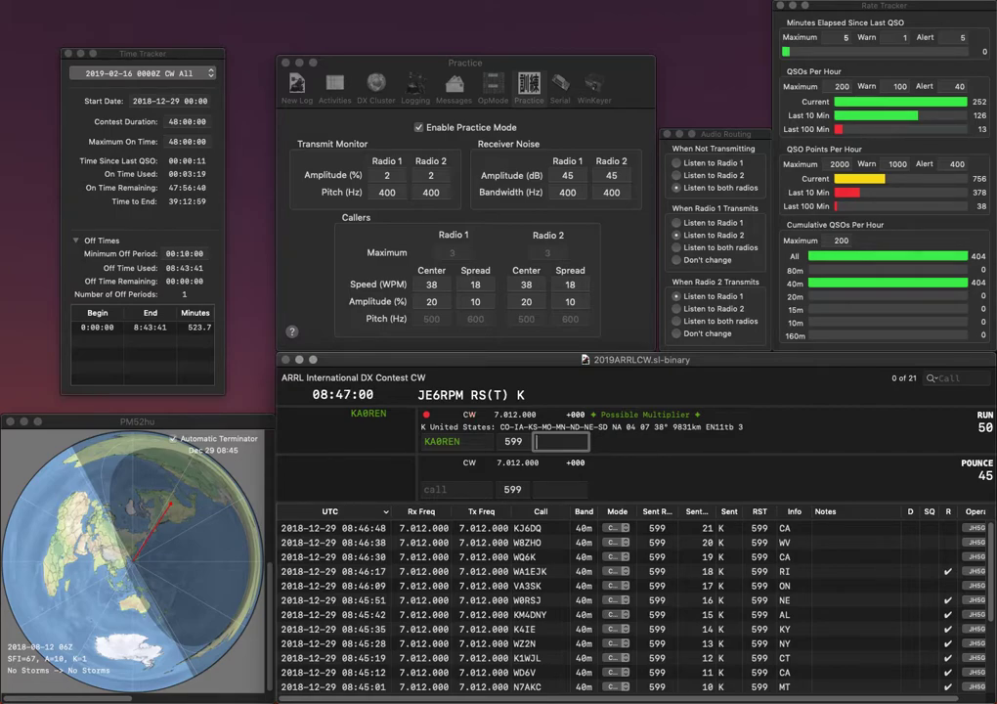
{"action": "type", "text": "IA"}
{"action": "key", "text": "Return"}
{"action": "type", "text": "K"}
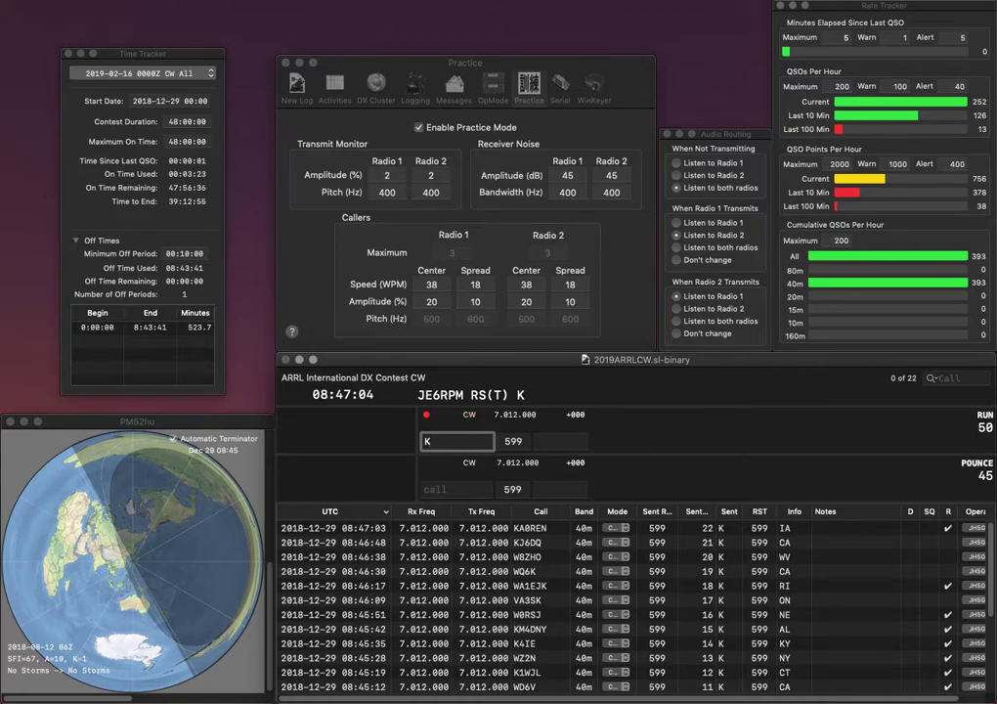
{"action": "type", "text": "4KE"}
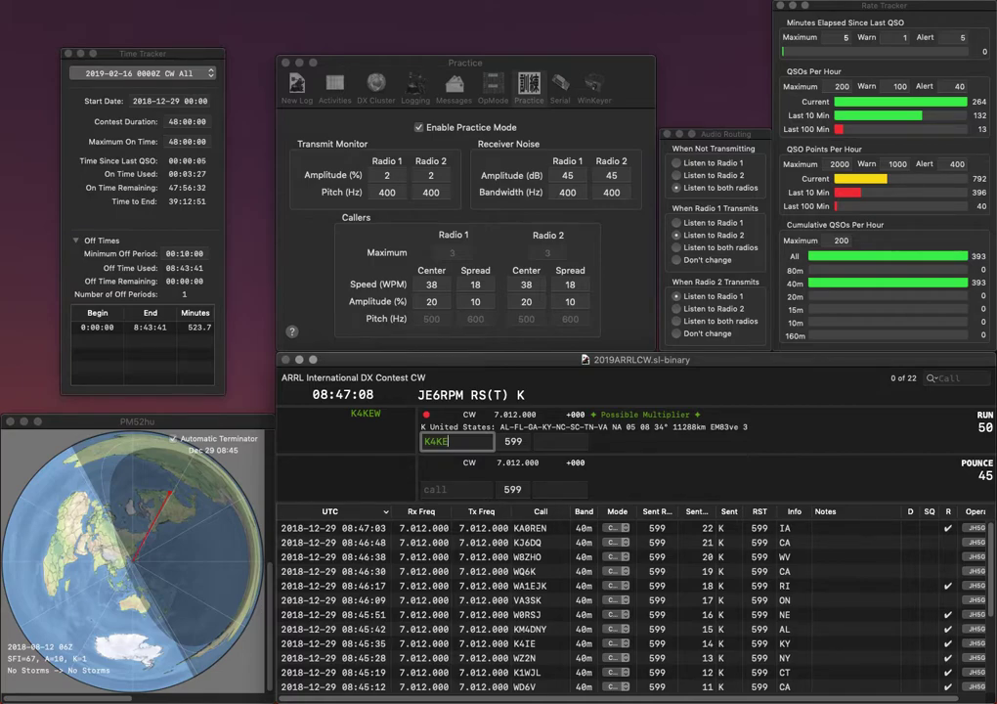
{"action": "key", "text": "BackSpace"}
{"action": "type", "text": "JQ"}
{"action": "key", "text": "Tab"}
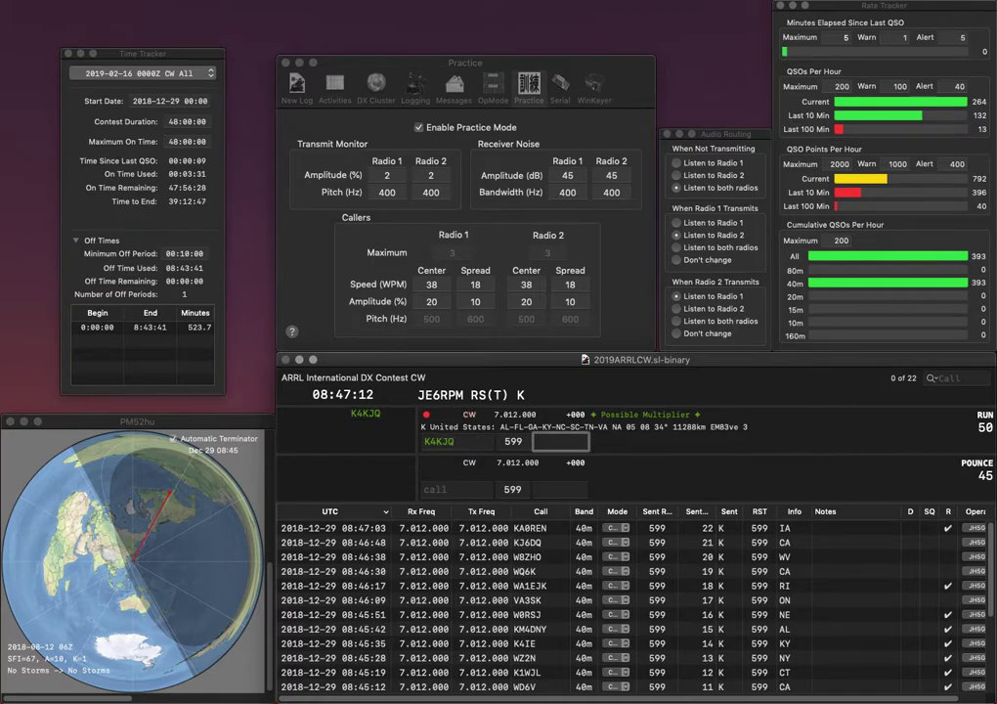
{"action": "type", "text": "TN"}
{"action": "key", "text": "Return"}
{"action": "type", "text": "N"}
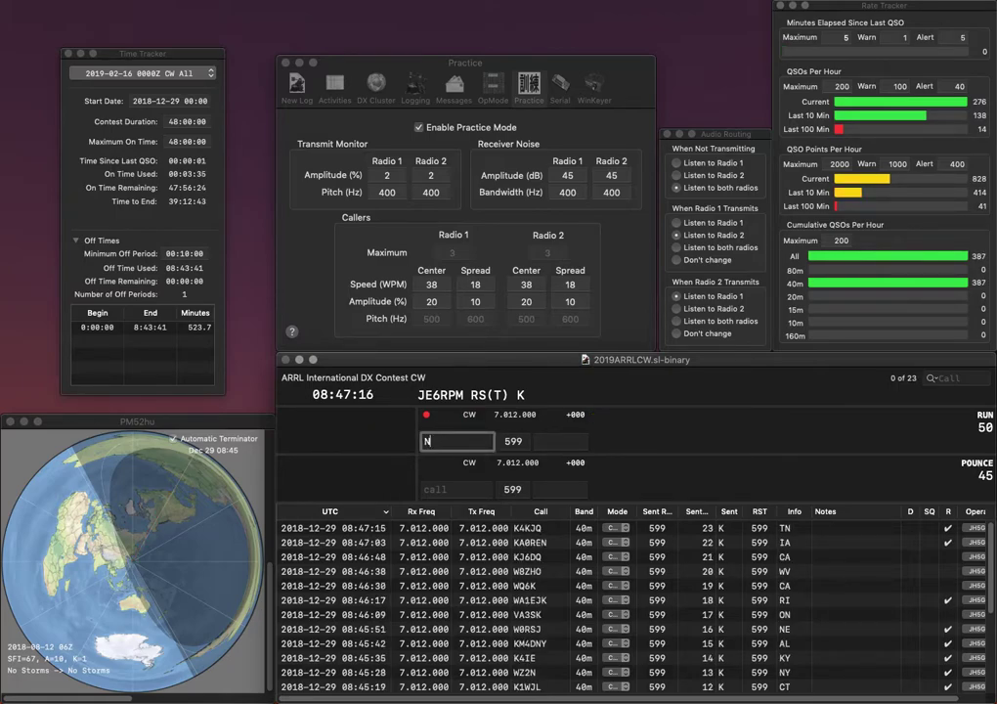
{"action": "type", "text": "9GBB"}
{"action": "key", "text": "space"}
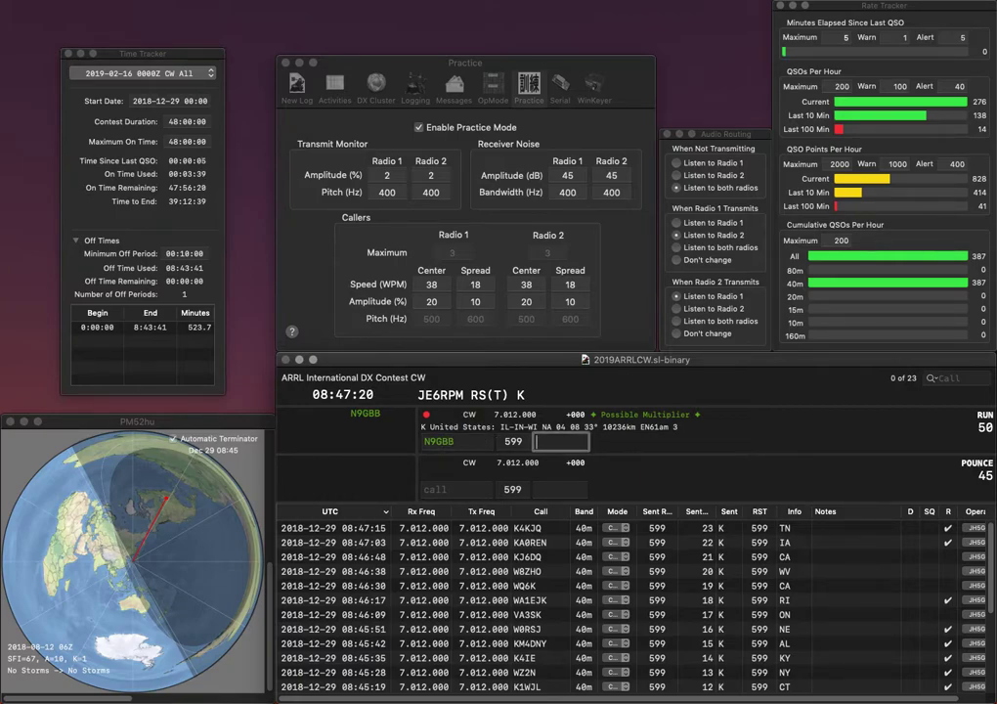
{"action": "type", "text": "WI"}
{"action": "key", "text": "Return"}
{"action": "type", "text": "N4"}
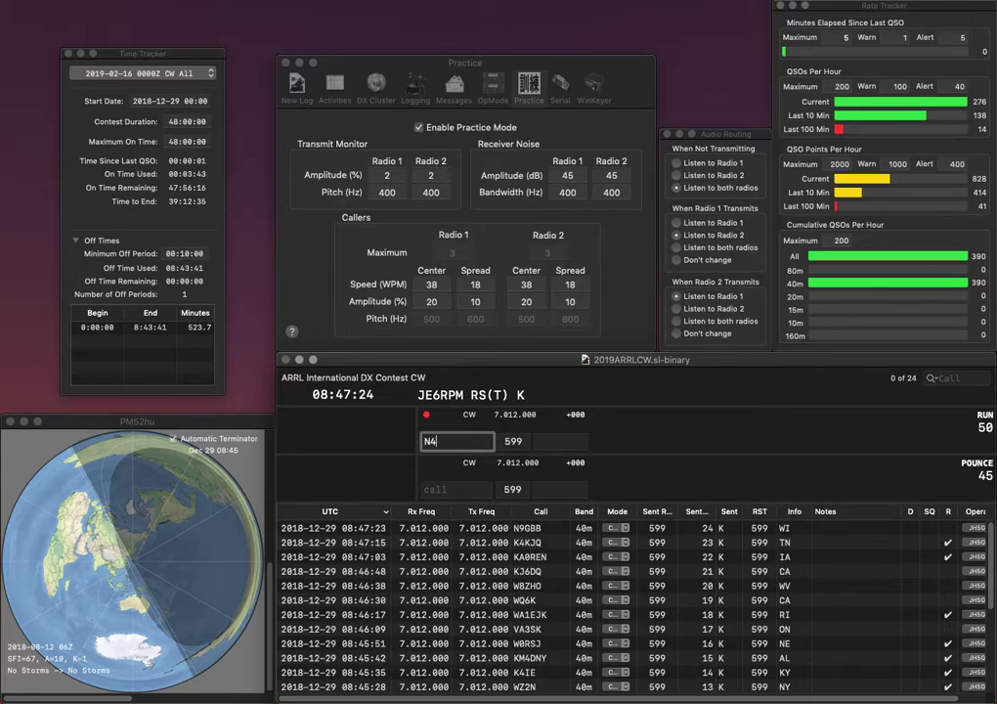
{"action": "type", "text": "IE"}
{"action": "key", "text": "BackSpace"}
{"action": "type", "text": "H"}
{"action": "type", "text": "E"}
{"action": "key", "text": "Return"}
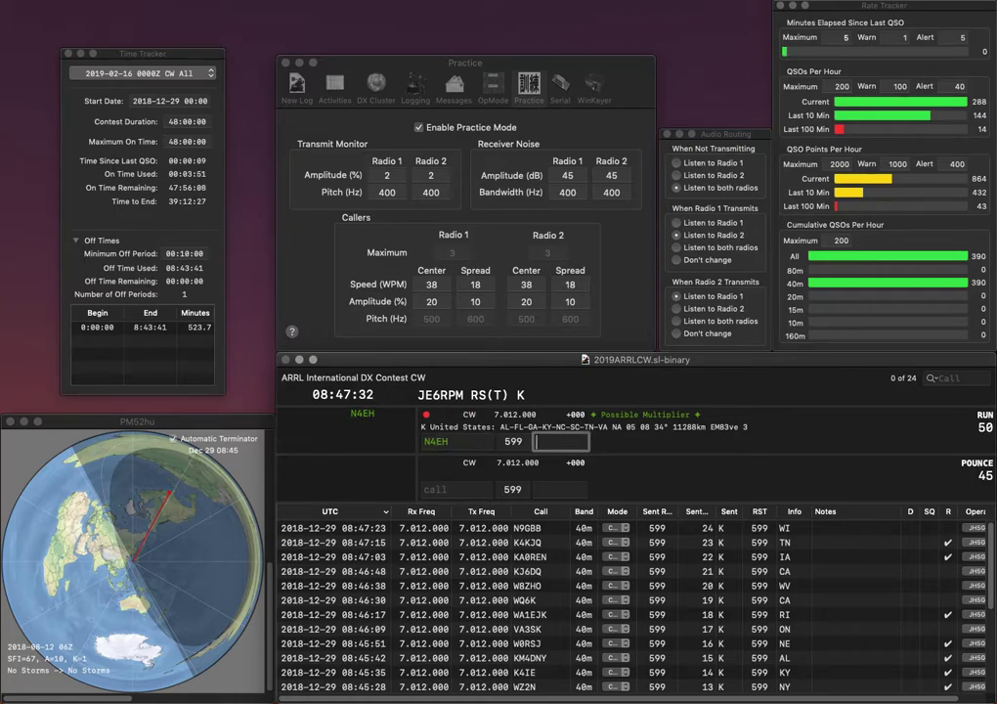
{"action": "type", "text": "KY"}
{"action": "key", "text": "Return"}
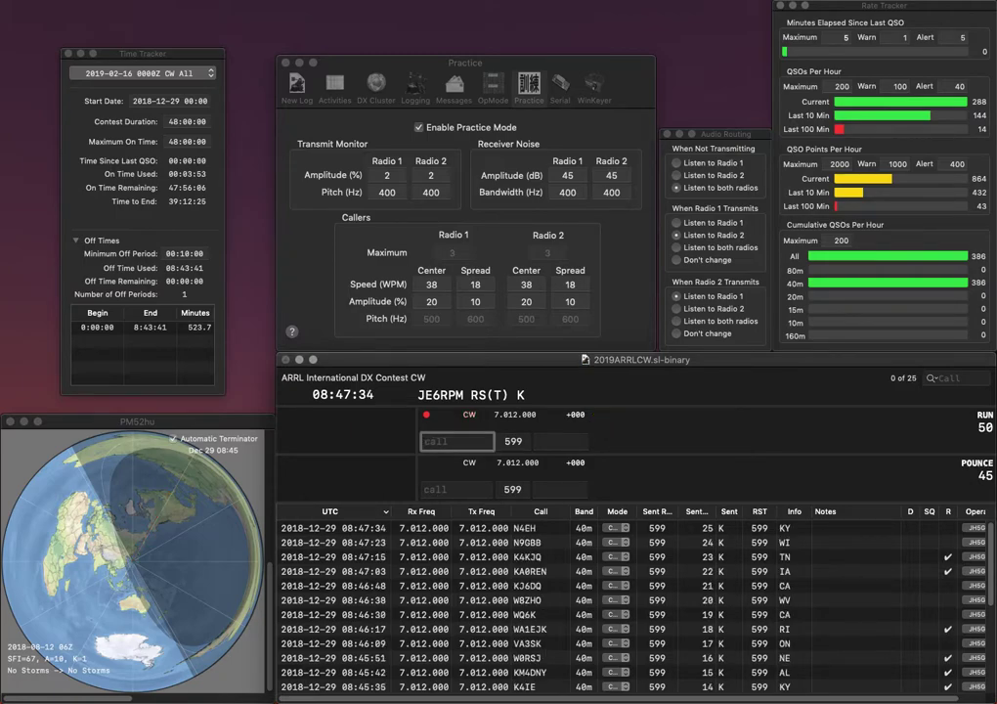
{"action": "type", "text": "N1GBB"}
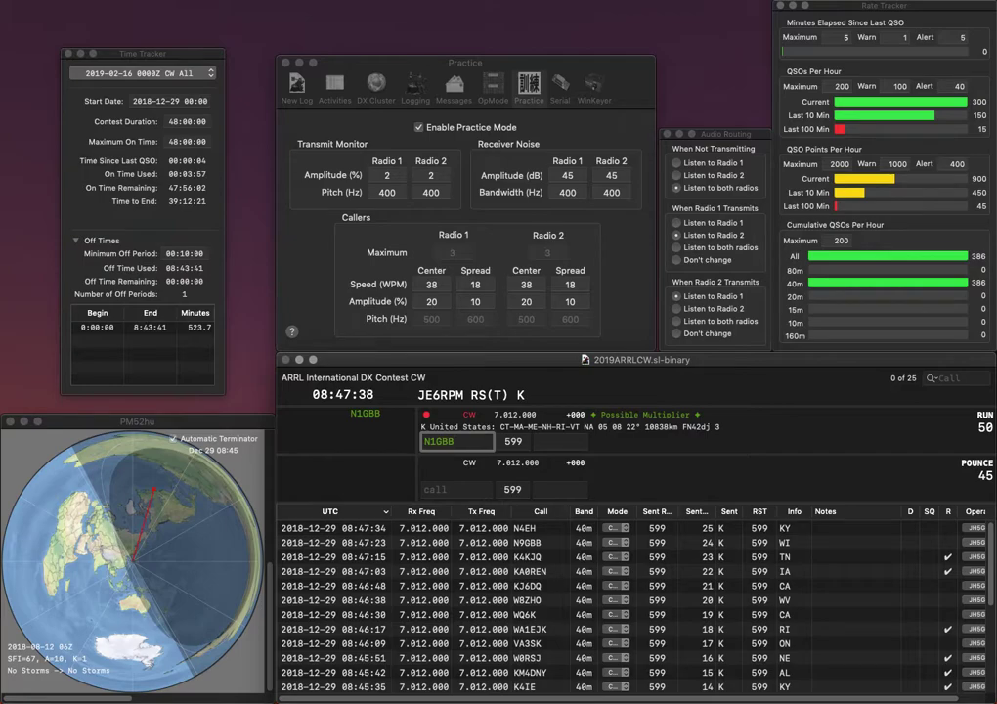
{"action": "key", "text": "Tab"}
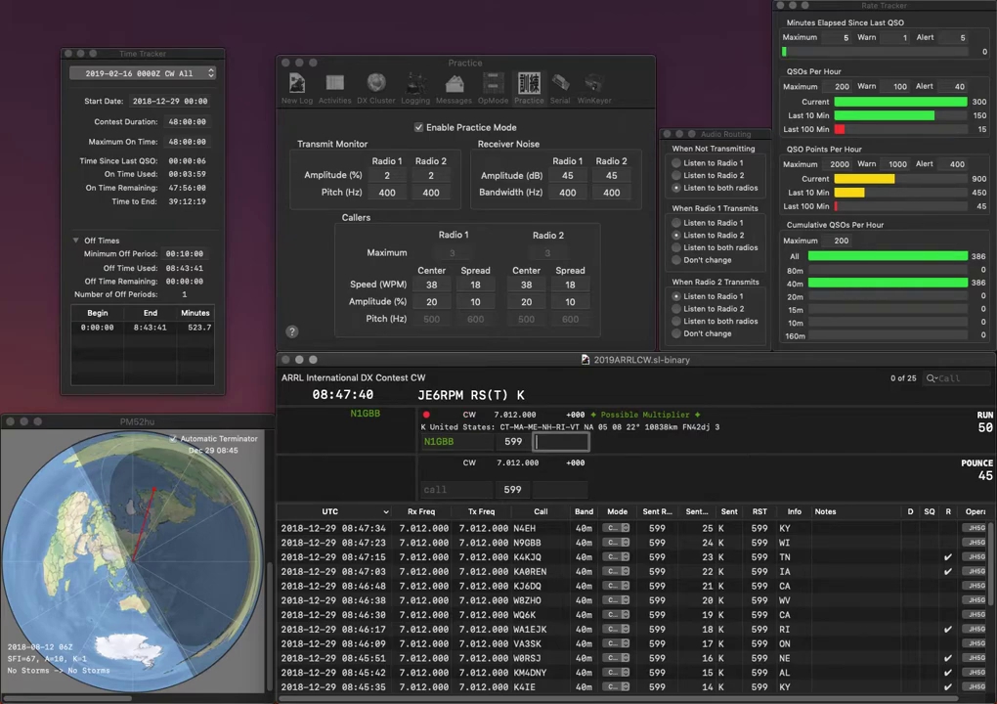
{"action": "type", "text": "NH"}
{"action": "key", "text": "Return"}
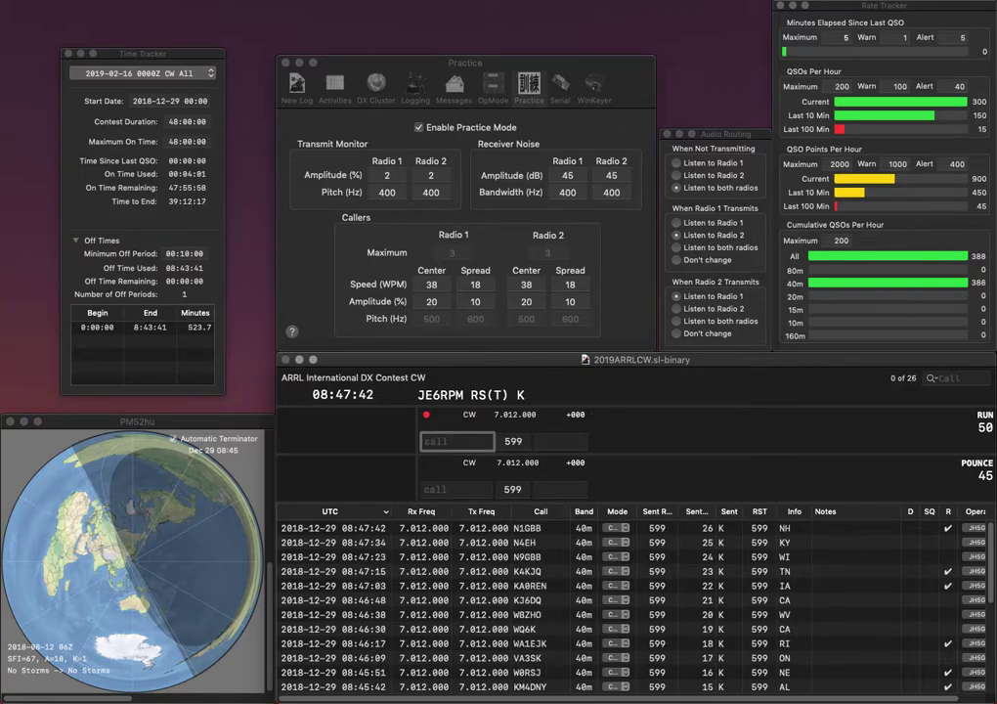
{"action": "type", "text": "WA0IYY"}
{"action": "key", "text": "Tab"}
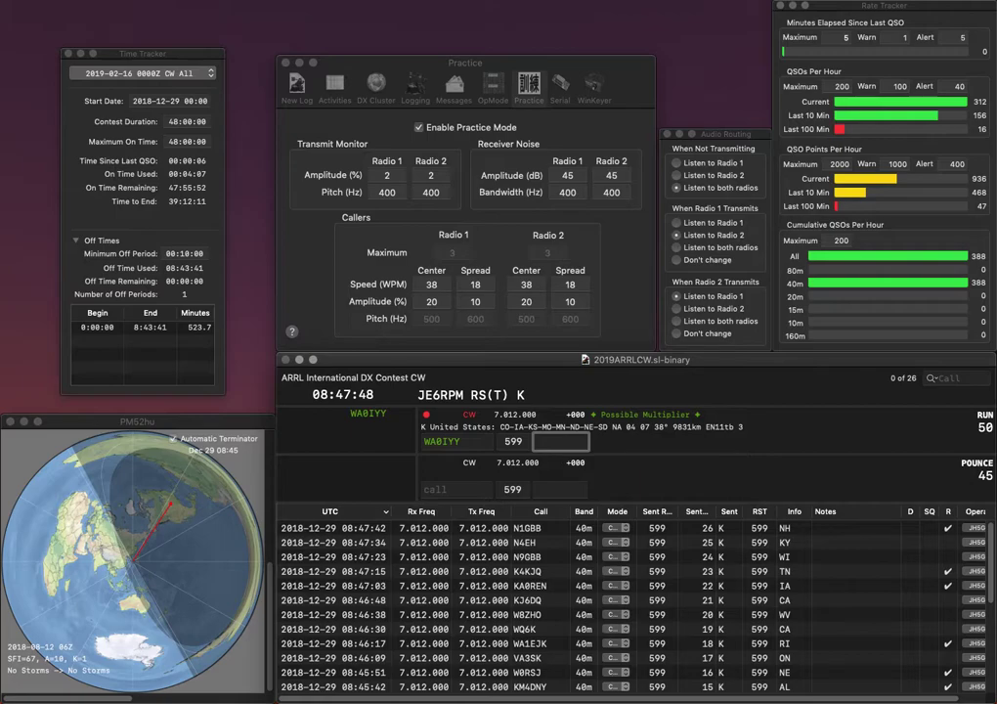
{"action": "type", "text": "IA"}
{"action": "key", "text": "Return"}
{"action": "type", "text": "AE5WU"}
{"action": "key", "text": "Return"}
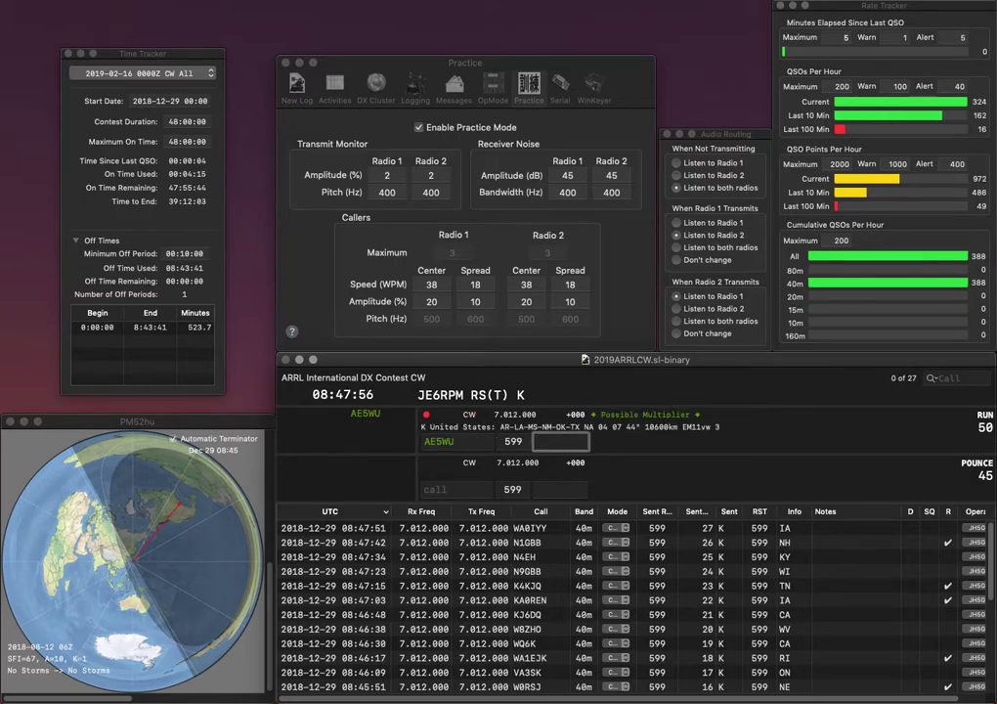
{"action": "type", "text": "NM"}
{"action": "key", "text": "Return"}
Enter the caller's call sign, correcting the prefix from KV2 to make KB2DMD, and log the contact with exchange NJ.
{"action": "type", "text": "K"}
{"action": "type", "text": "V2"}
{"action": "key", "text": "BackSpace"}
{"action": "key", "text": "BackSpace"}
{"action": "type", "text": "B2"}
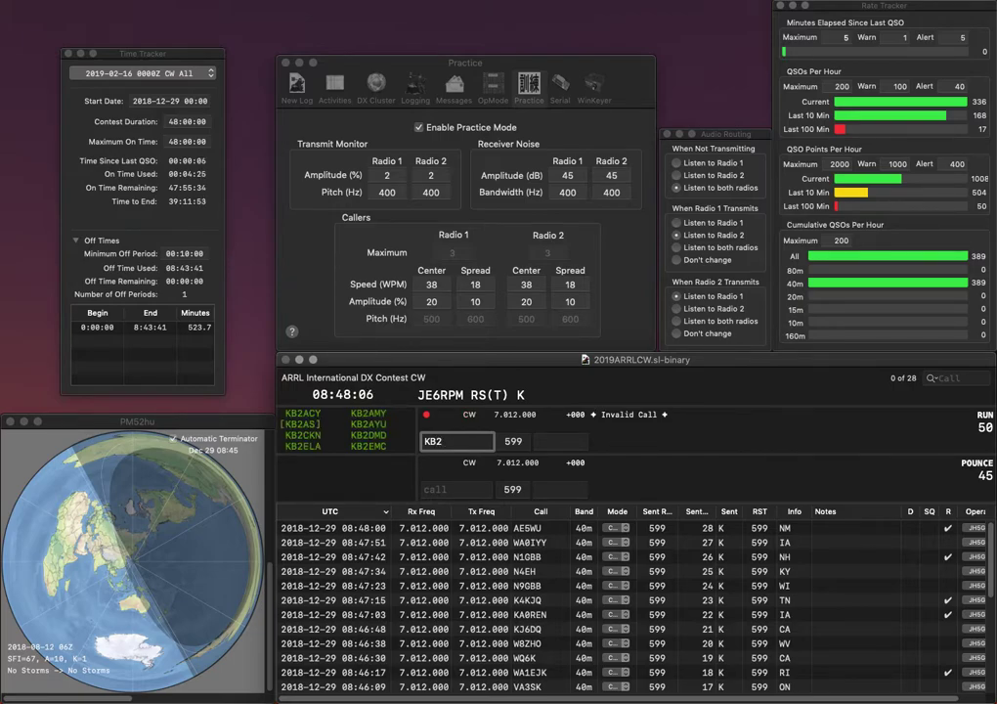
{"action": "type", "text": "DMD"}
{"action": "key", "text": "space"}
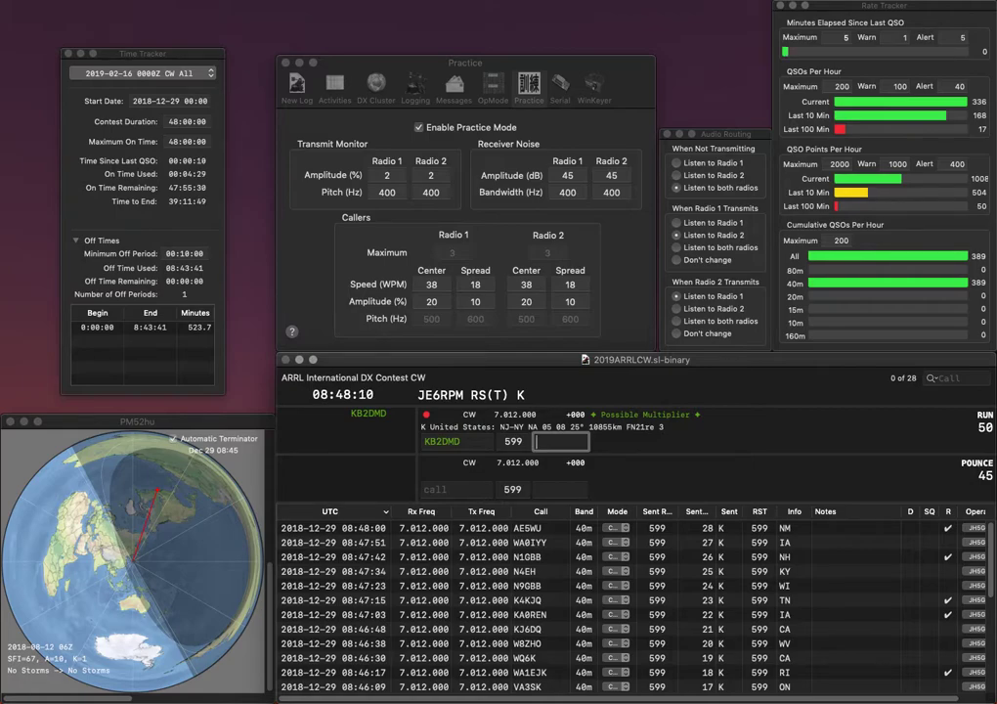
{"action": "type", "text": "NJ"}
{"action": "key", "text": "Return"}
Enter call sign K2CC with received exchange NJ and log the contact on the run radio.
{"action": "type", "text": "K"}
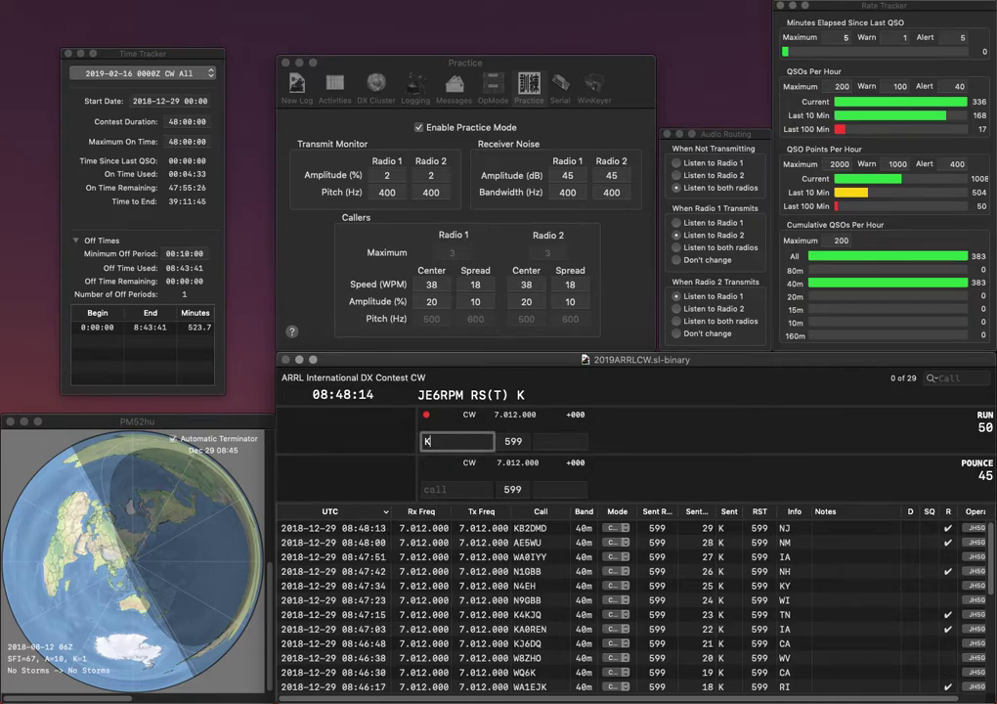
{"action": "type", "text": "2CC"}
{"action": "key", "text": "Return"}
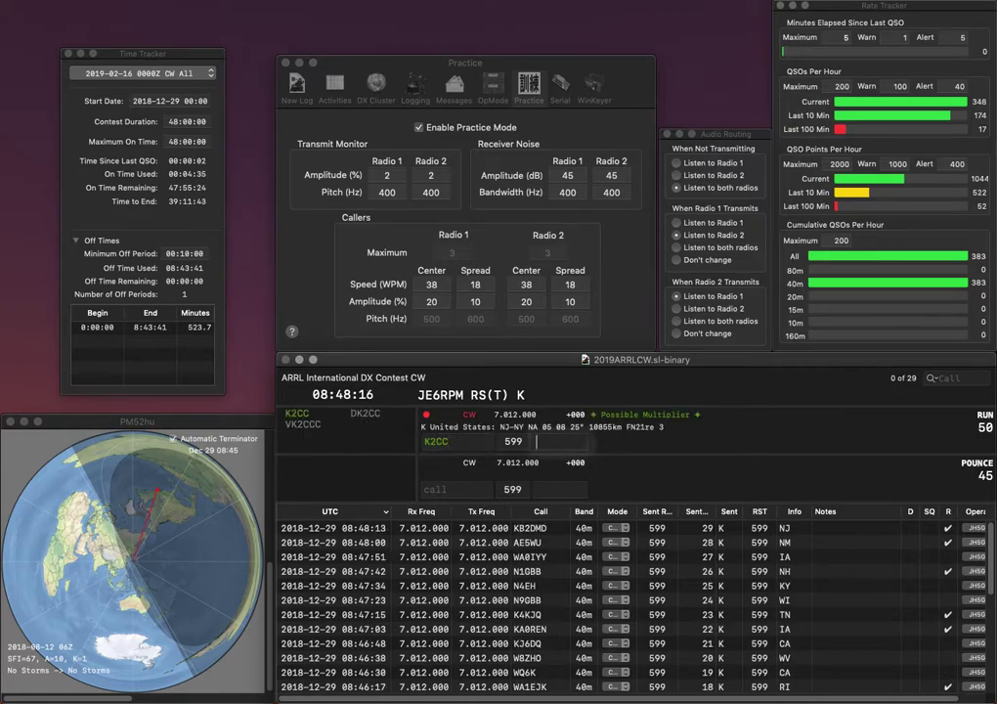
{"action": "type", "text": "N"}
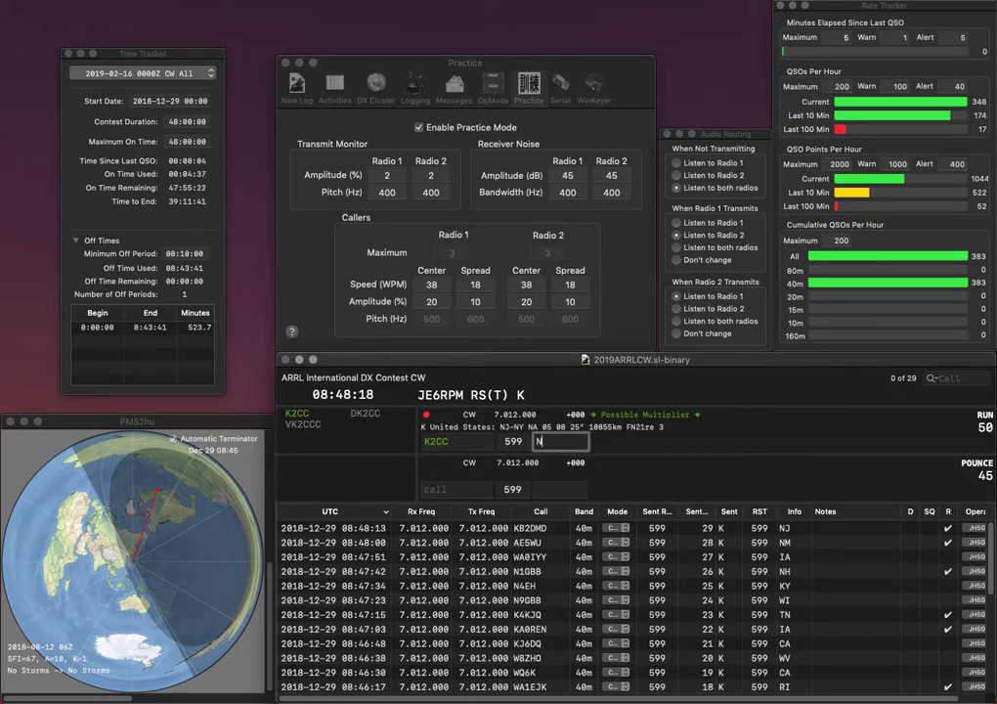
{"action": "type", "text": "J"}
{"action": "key", "text": "Return"}
{"action": "type", "text": "WJ"}
{"action": "key", "text": "BackSpace"}
{"action": "type", "text": "1H"}
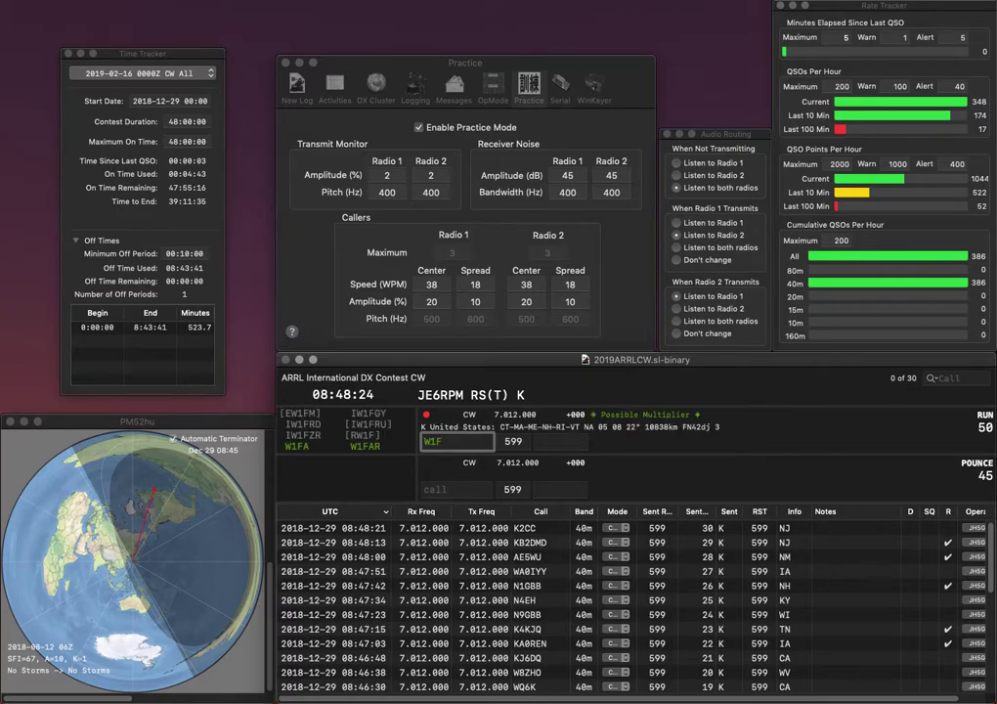
{"action": "type", "text": "FF"}
{"action": "key", "text": "space"}
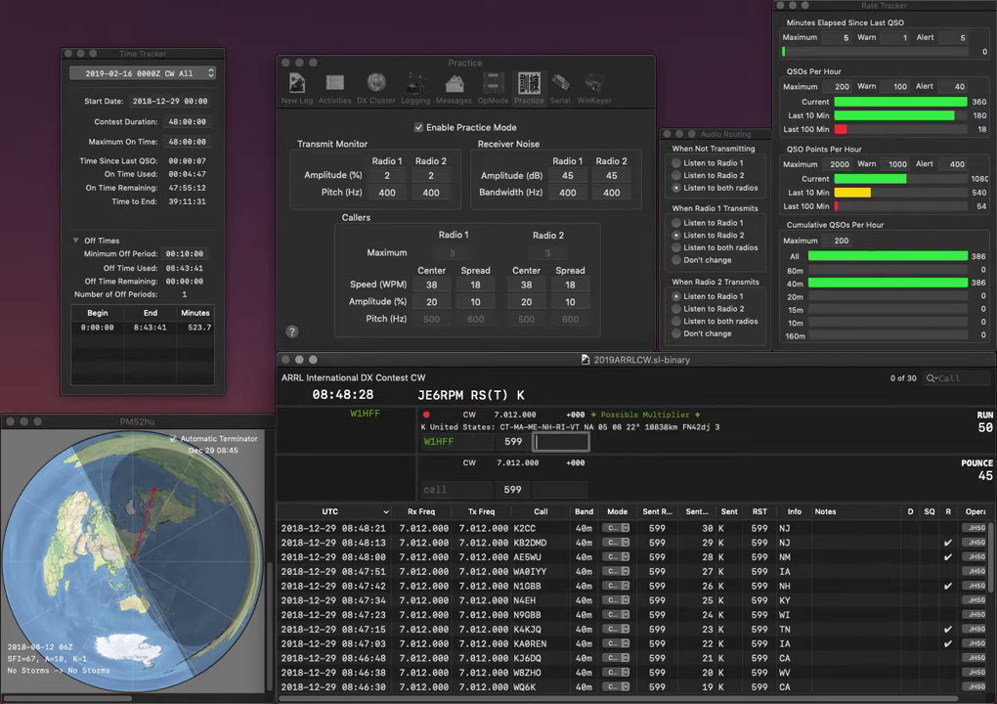
{"action": "type", "text": "NH"}
{"action": "key", "text": "Return"}
{"action": "type", "text": "N"}
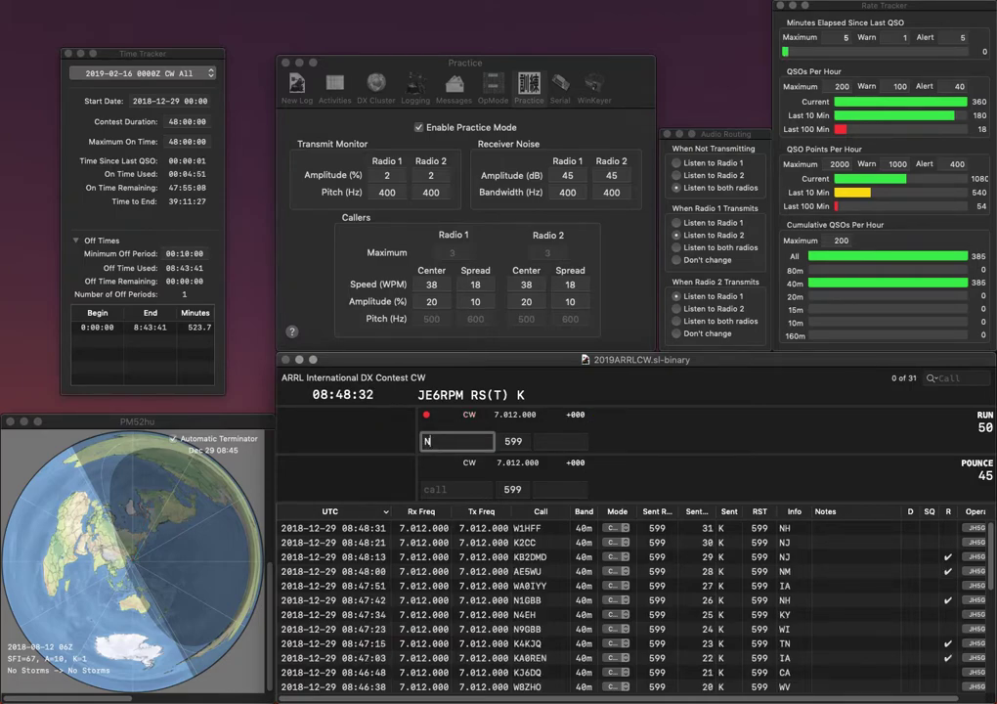
{"action": "type", "text": "2AXX"}
{"action": "key", "text": "space"}
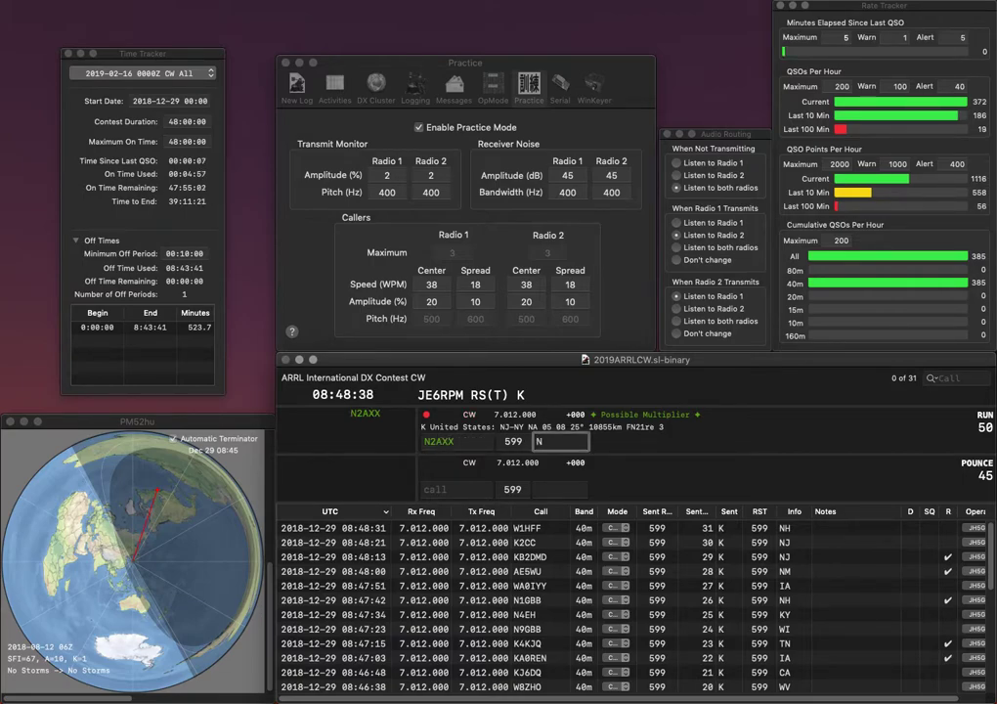
{"action": "type", "text": "Y"}
{"action": "key", "text": "Return"}
{"action": "type", "text": "C"}
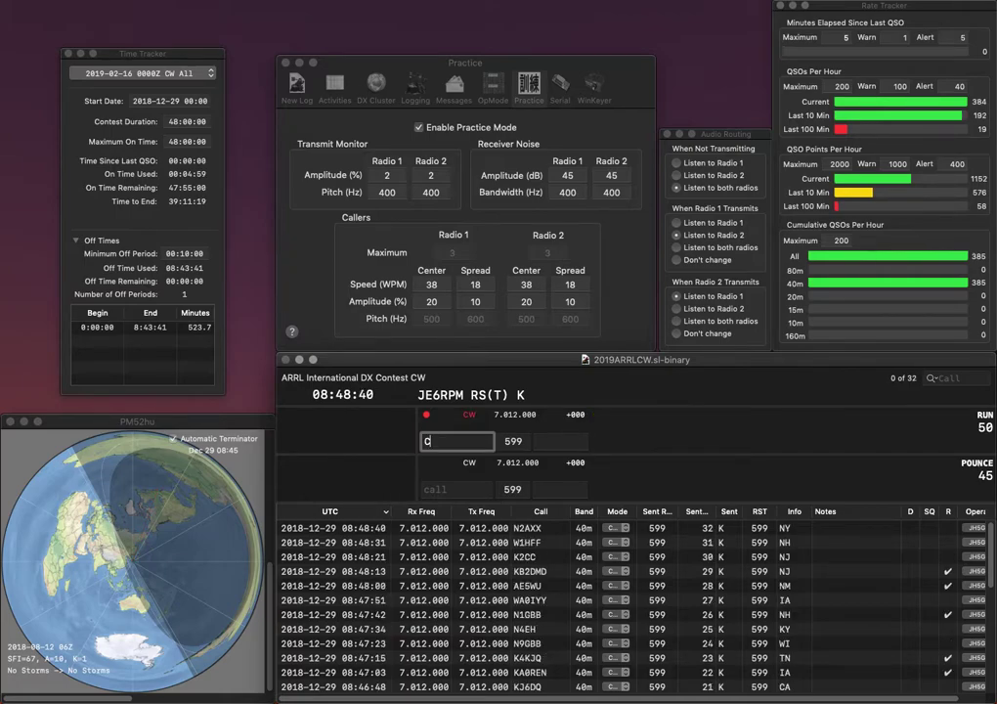
{"action": "type", "text": "ZE"}
{"action": "key", "text": "Left"}
{"action": "key", "text": "Left"}
{"action": "key", "text": "Left"}
{"action": "type", "text": "W0"}
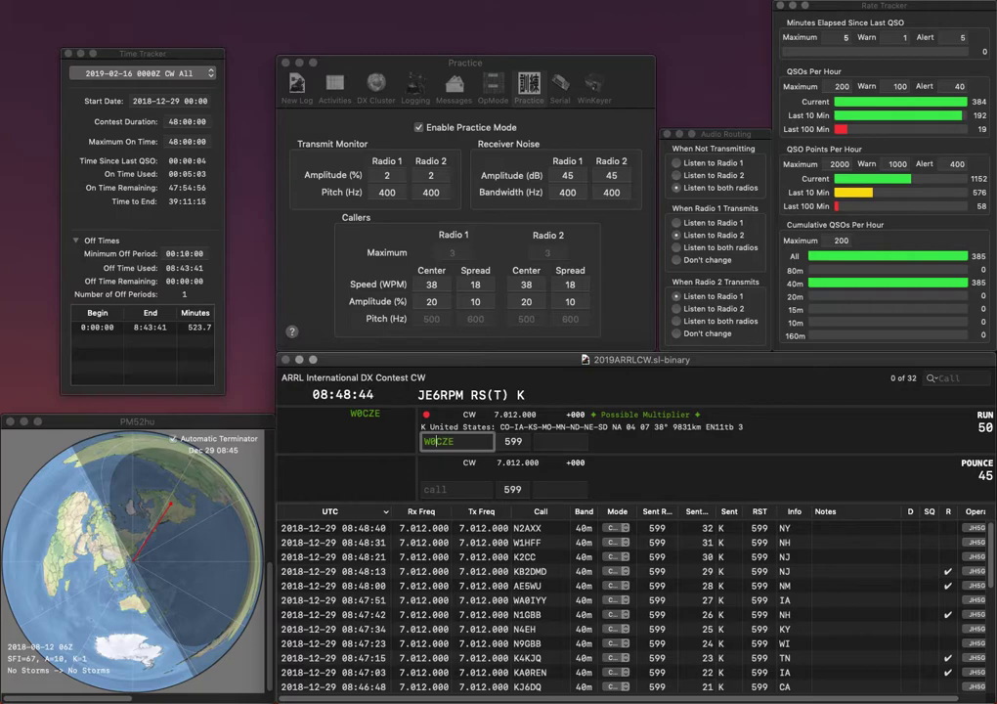
{"action": "key", "text": "space"}
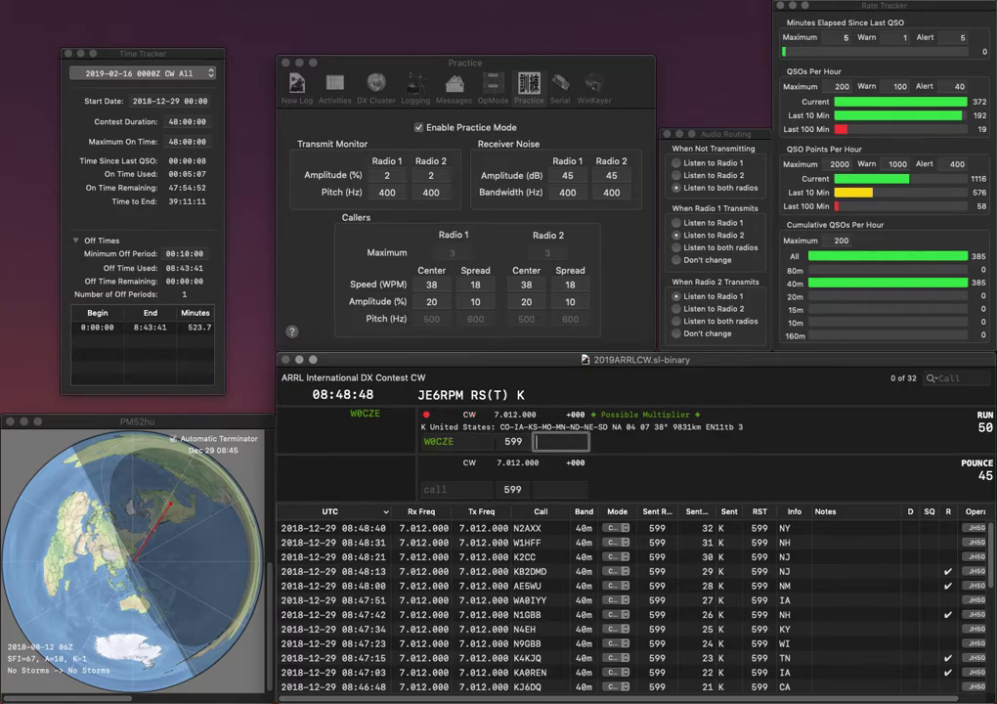
{"action": "type", "text": "NE"}
{"action": "key", "text": "Return"}
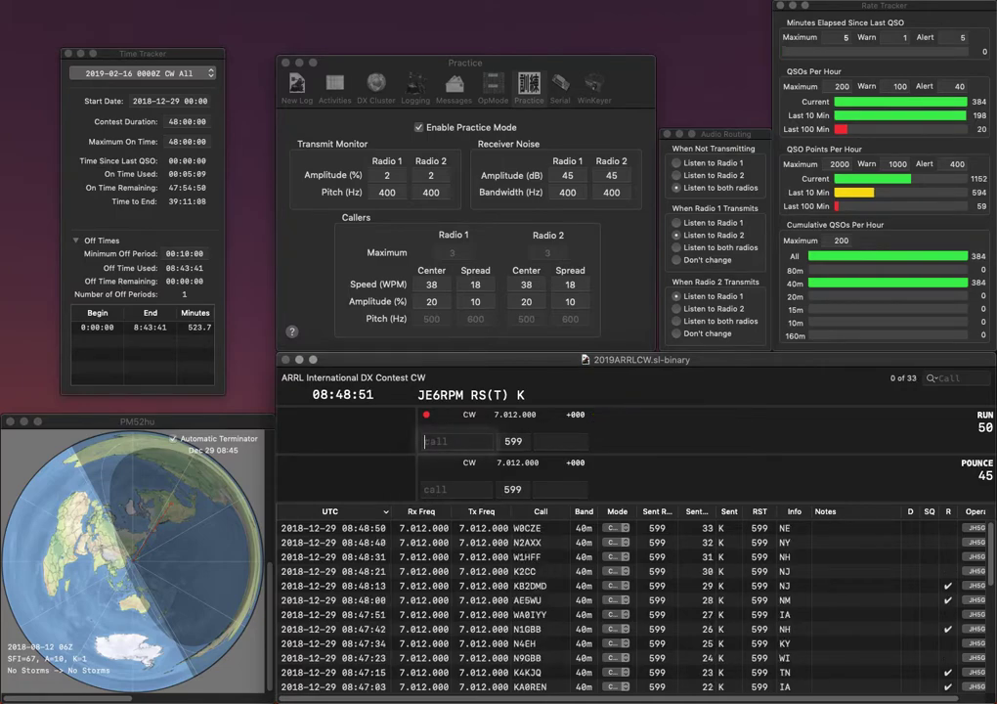
{"action": "type", "text": "N2"}
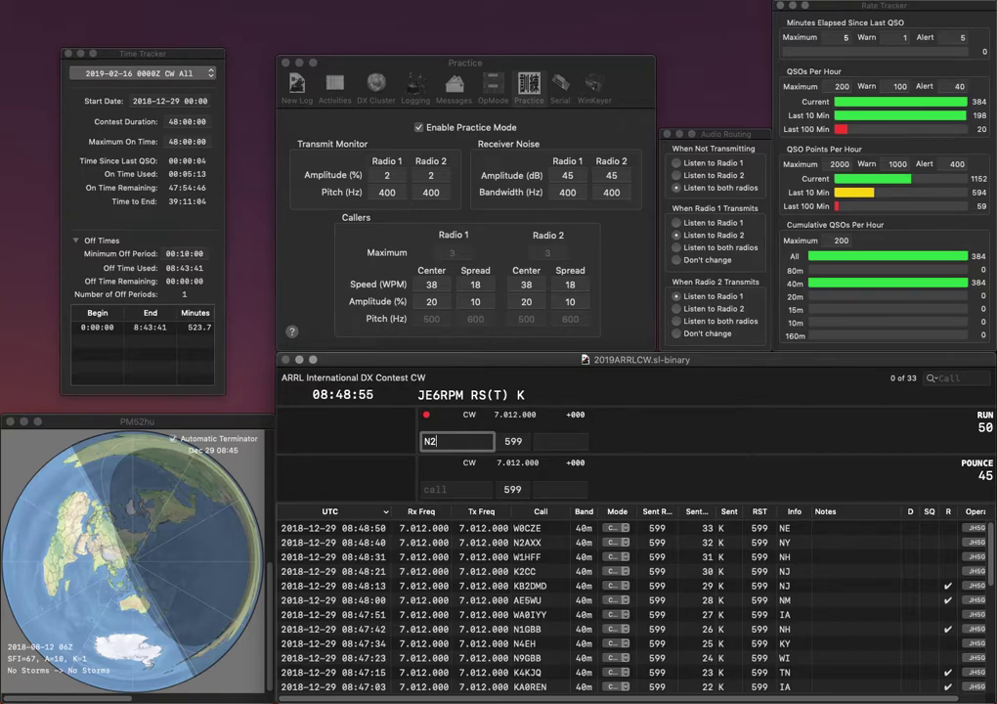
{"action": "type", "text": "AMG"}
{"action": "key", "text": "space"}
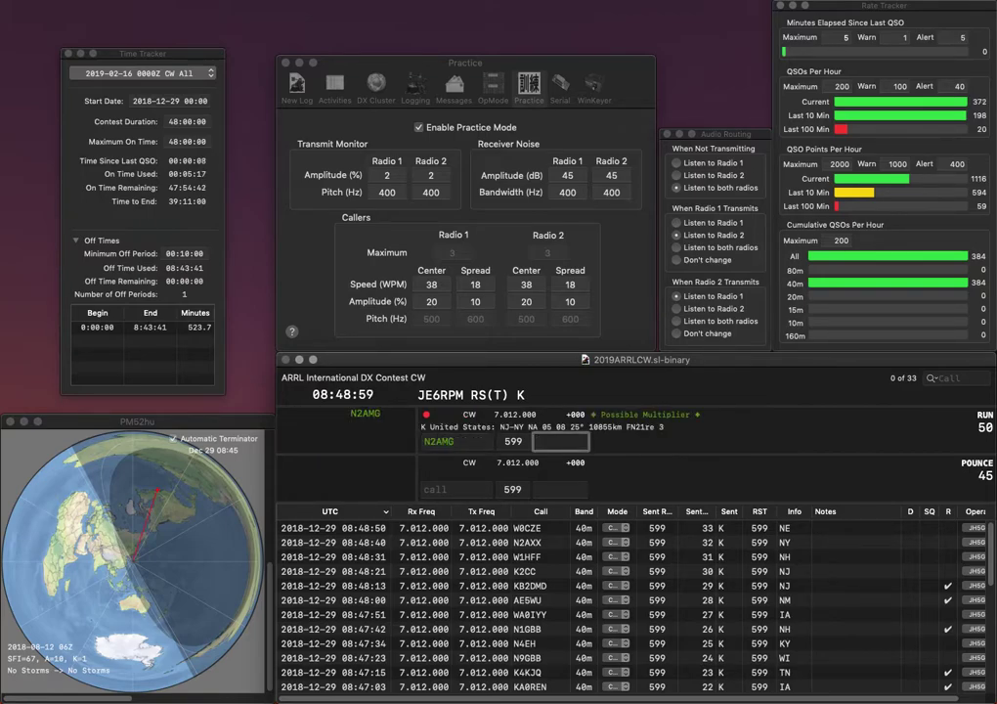
{"action": "type", "text": "NY"}
{"action": "key", "text": "Return"}
{"action": "type", "text": "WS8"}
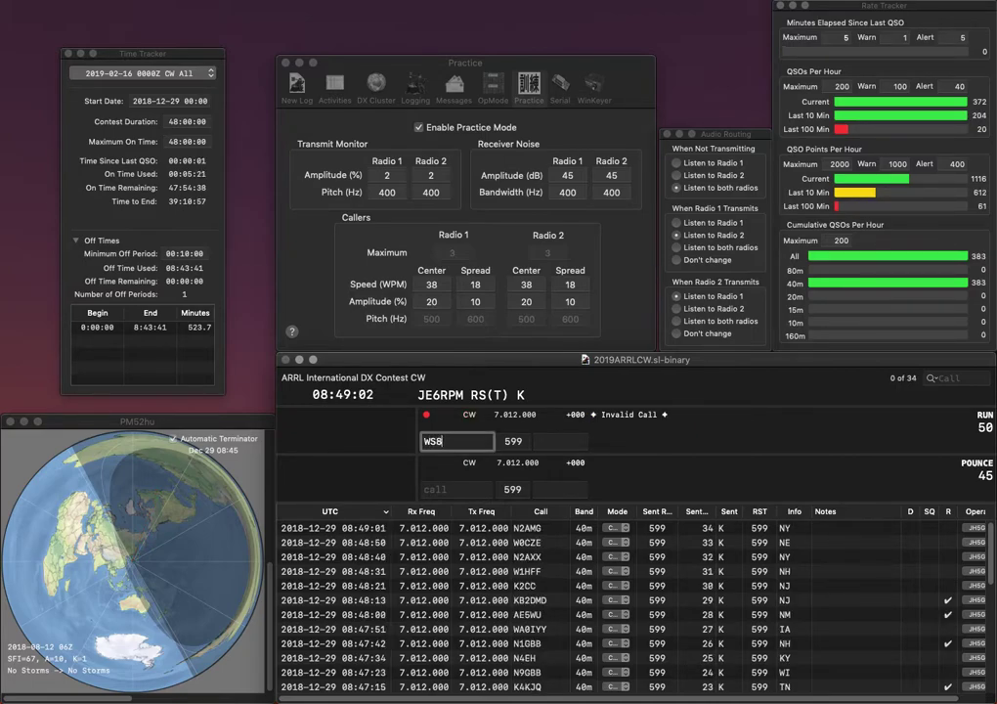
{"action": "type", "text": "KCC"}
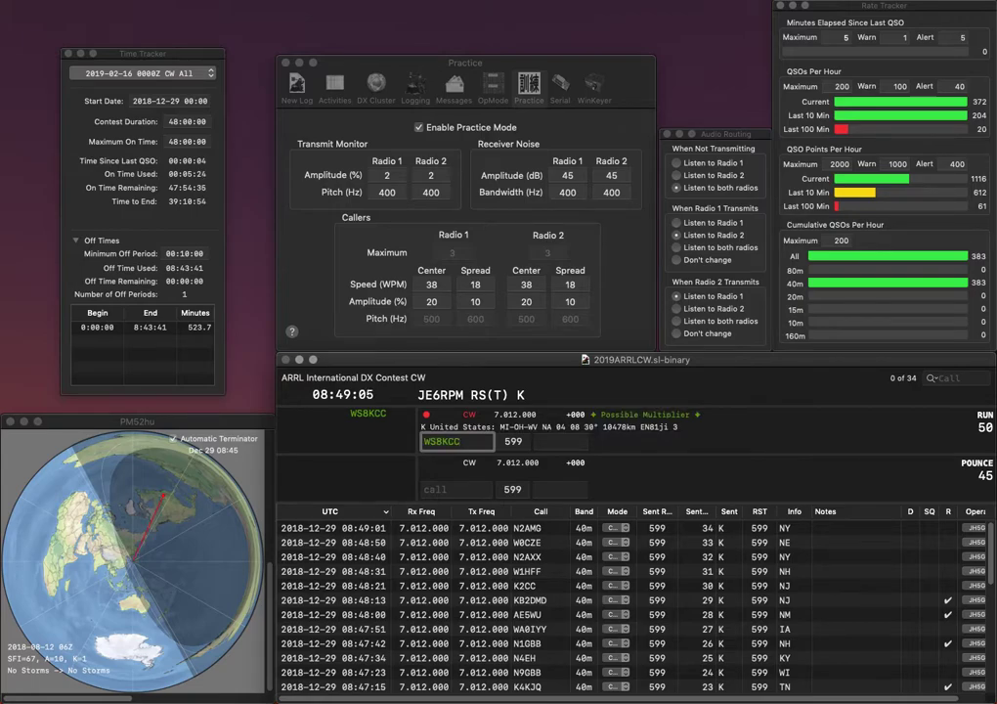
{"action": "key", "text": "space"}
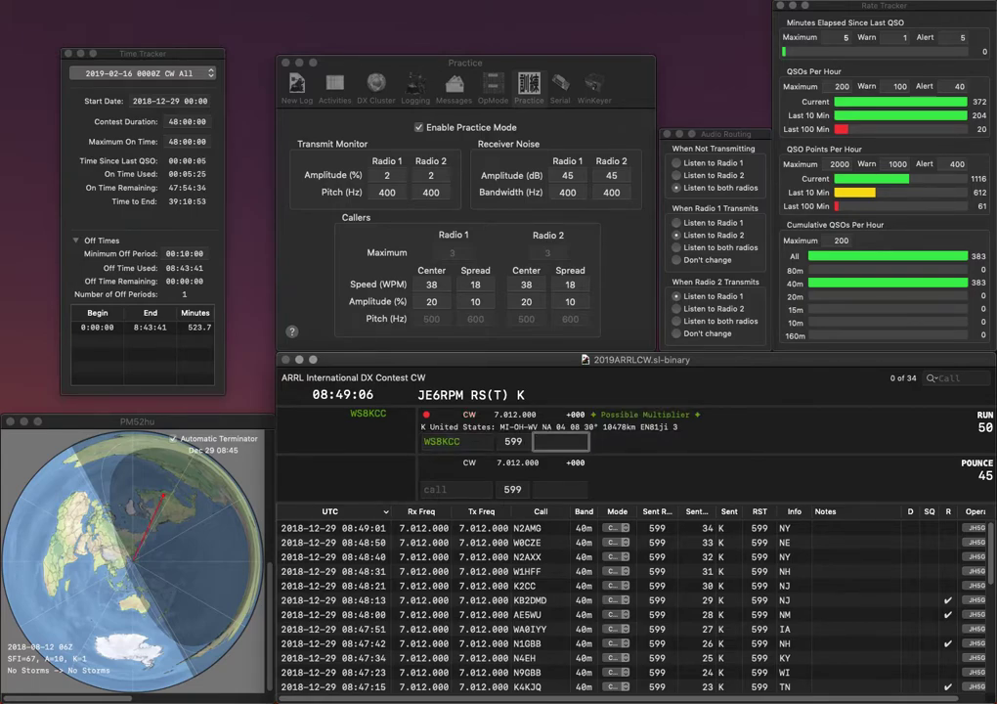
{"action": "type", "text": "WV"}
{"action": "key", "text": "Return"}
Enter the caller's call sign, corrected to W0IZ, accept the prefilled exchange CO and log the contact.
{"action": "type", "text": "A"}
{"action": "key", "text": "BackSpace"}
{"action": "type", "text": "WI0I"}
{"action": "type", "text": "Z"}
{"action": "left_click", "coordinate": [432, 440]}
{"action": "key", "text": "BackSpace"}
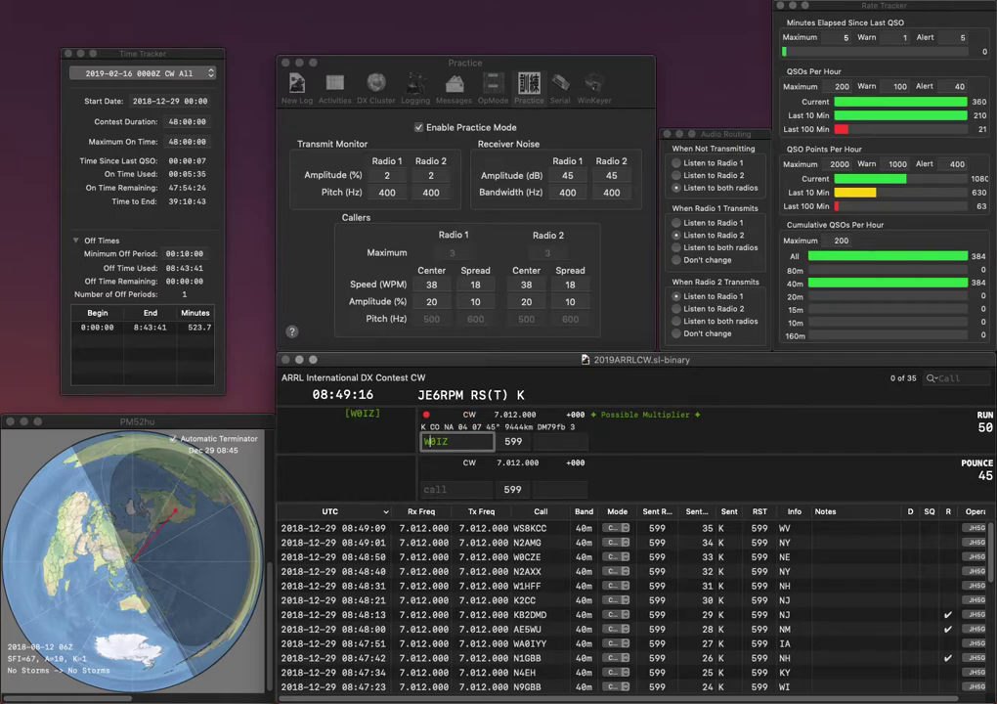
{"action": "key", "text": "Tab"}
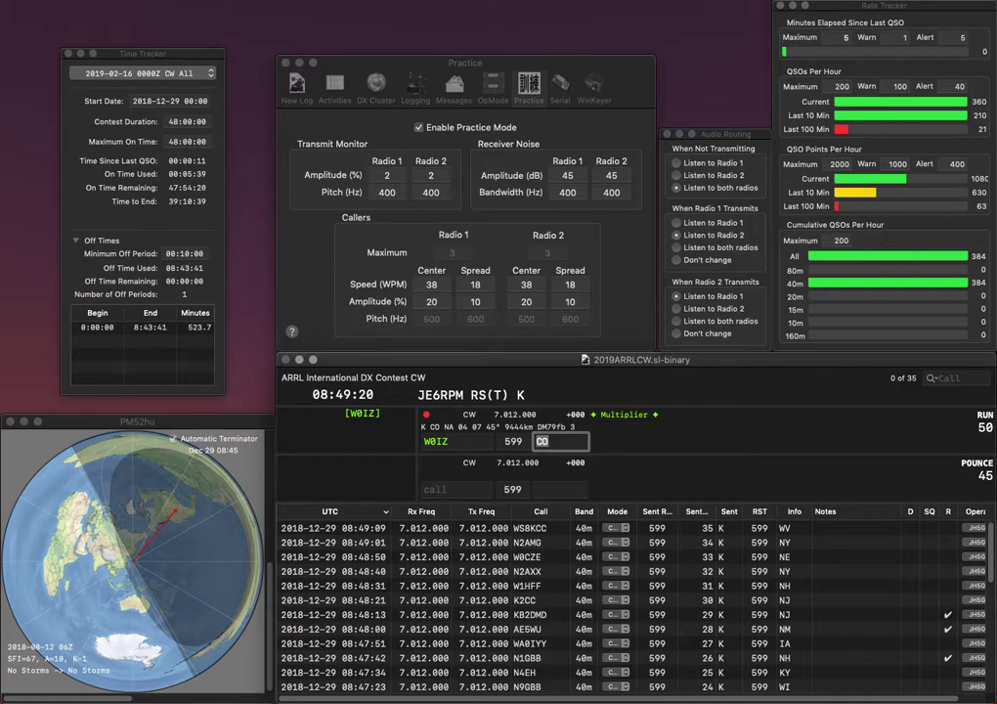
{"action": "key", "text": "Return"}
{"action": "type", "text": "N1ALO"}
{"action": "key", "text": "Return"}
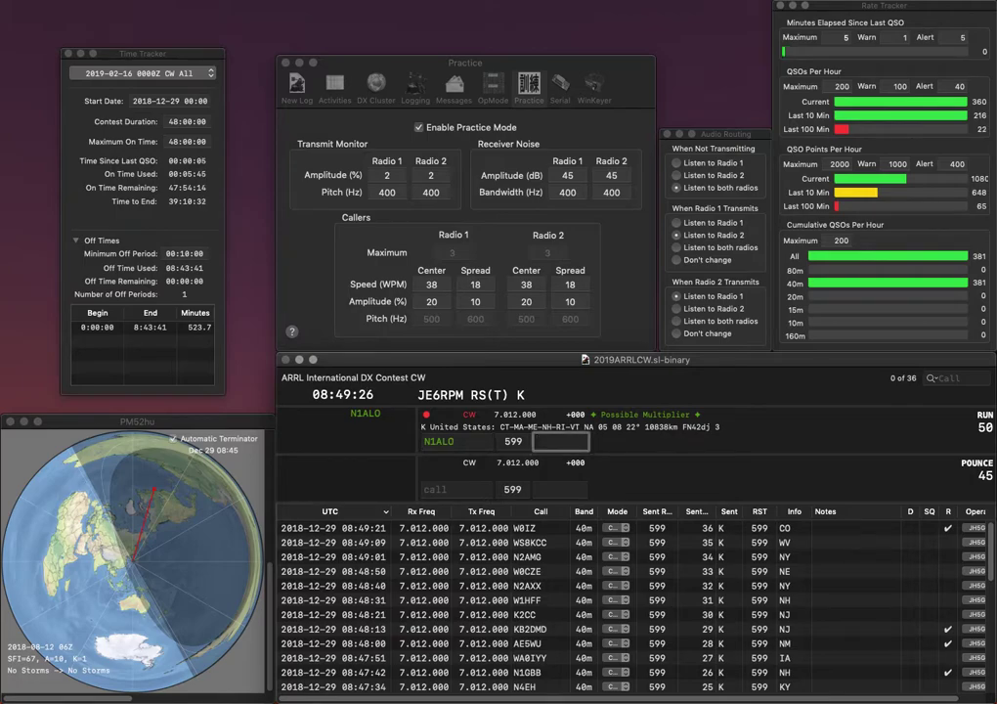
{"action": "type", "text": "NH"}
{"action": "key", "text": "Return"}
{"action": "type", "text": "K5ICW"}
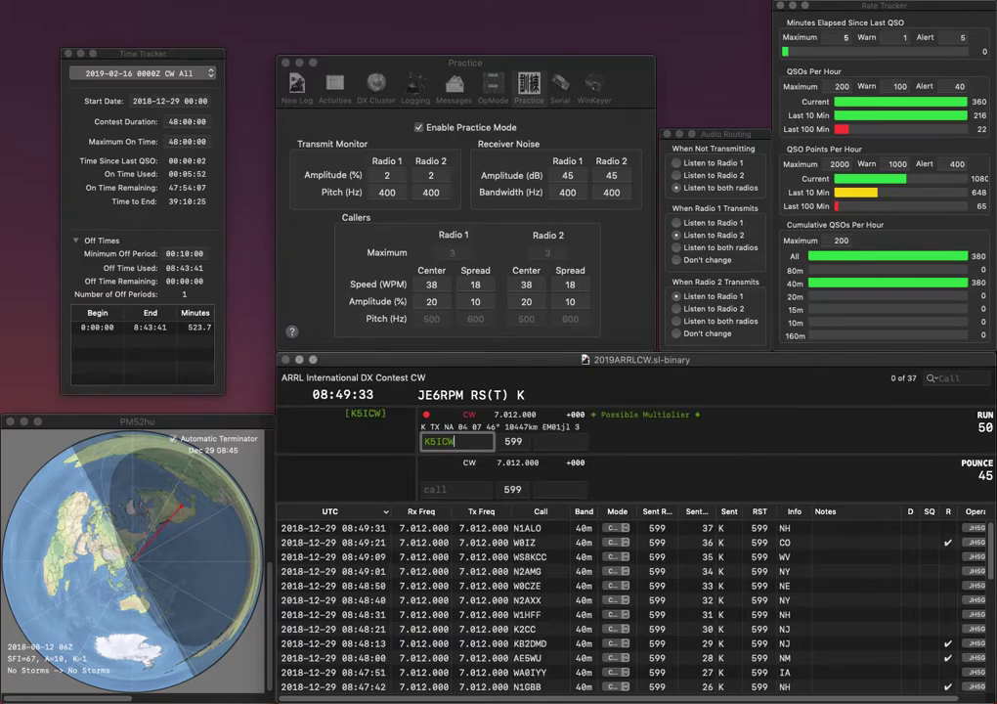
{"action": "key", "text": "Tab"}
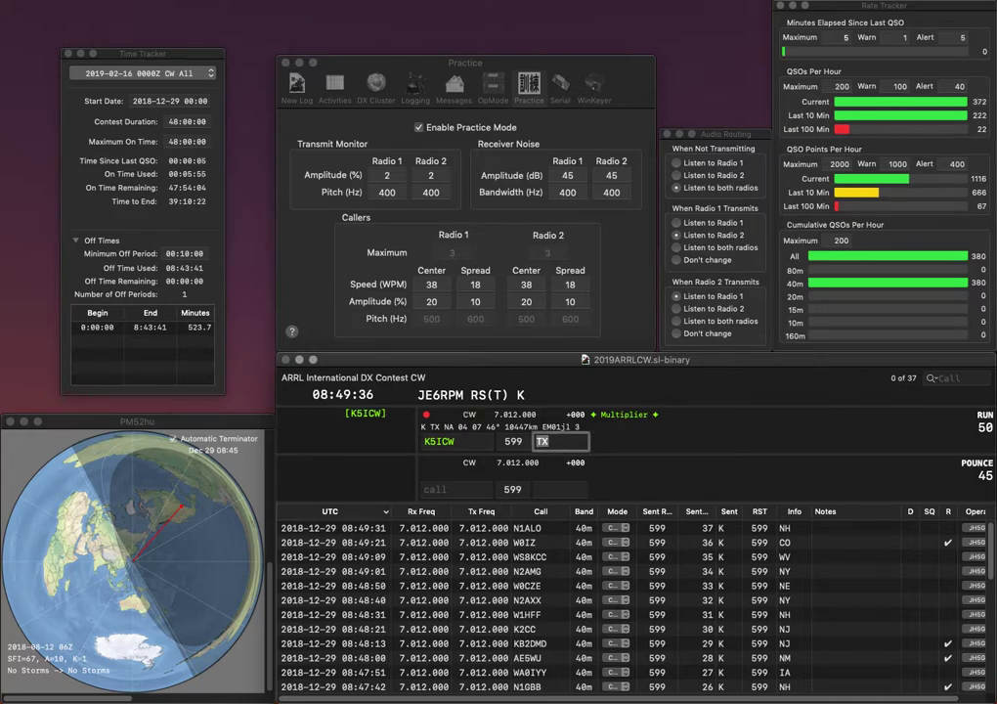
{"action": "key", "text": "Return"}
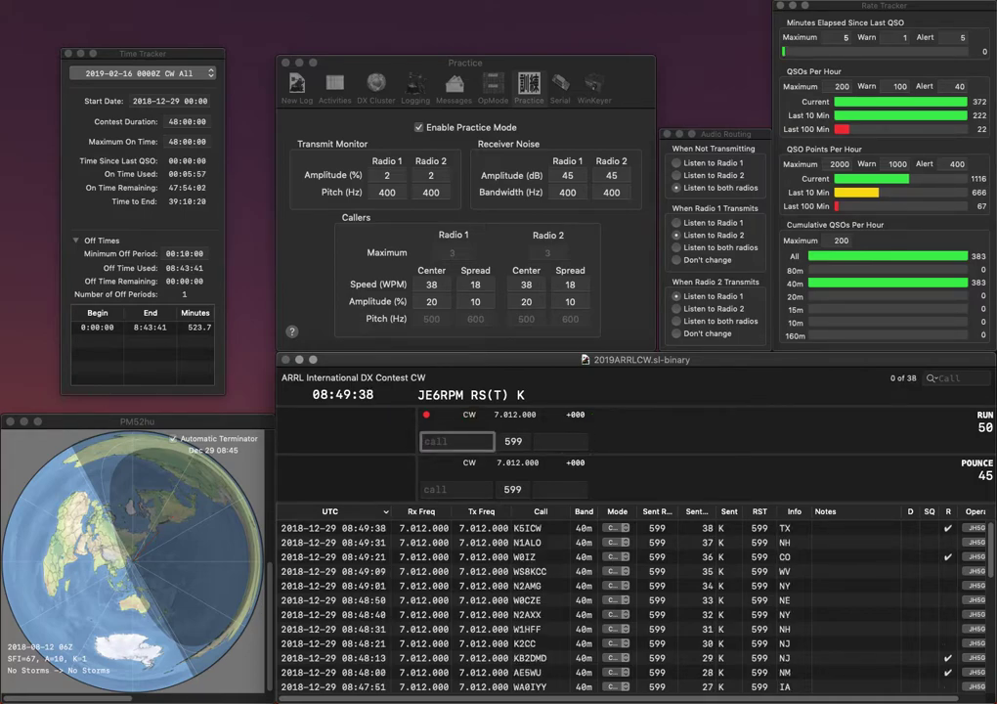
{"action": "type", "text": "WB2"}
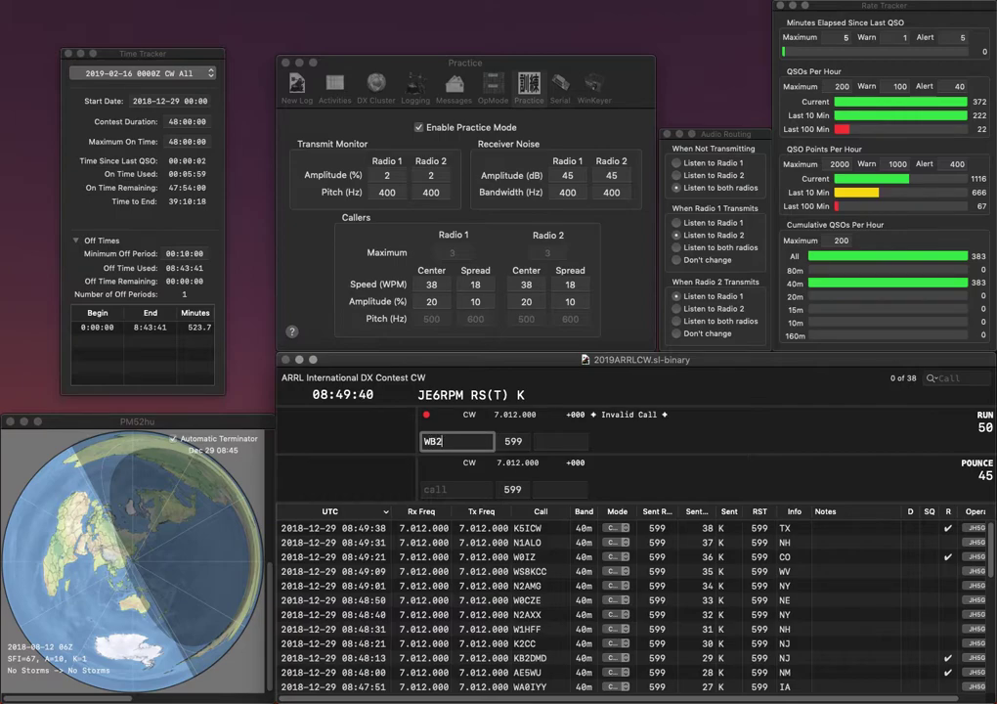
{"action": "type", "text": "ZAB"}
{"action": "key", "text": "Tab"}
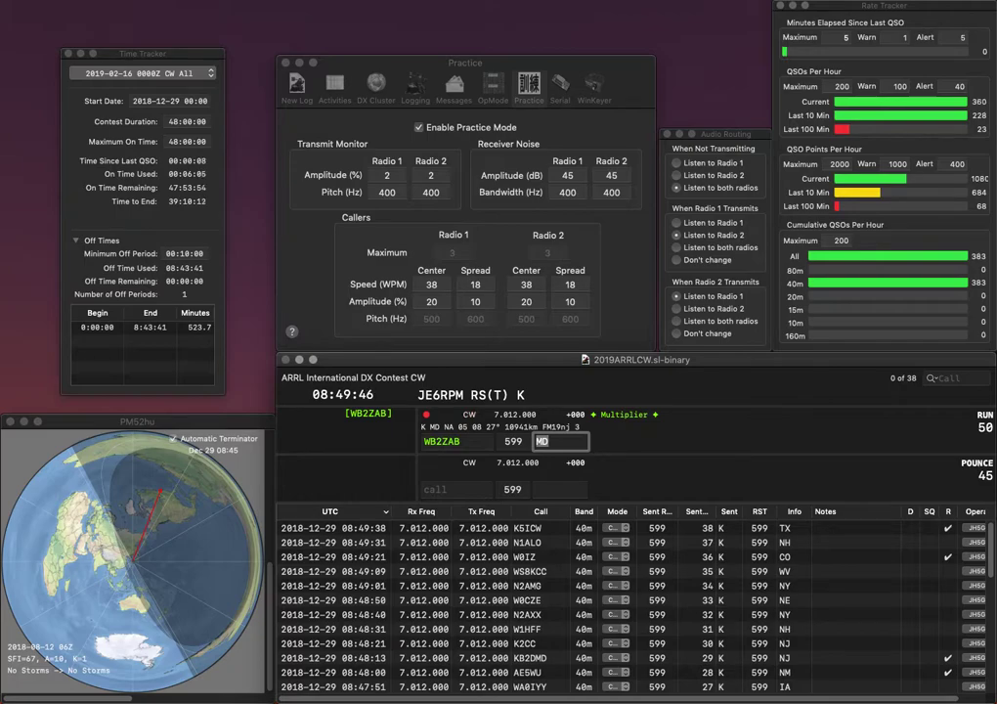
{"action": "key", "text": "Return"}
{"action": "type", "text": "AC9QM"}
{"action": "key", "text": "space"}
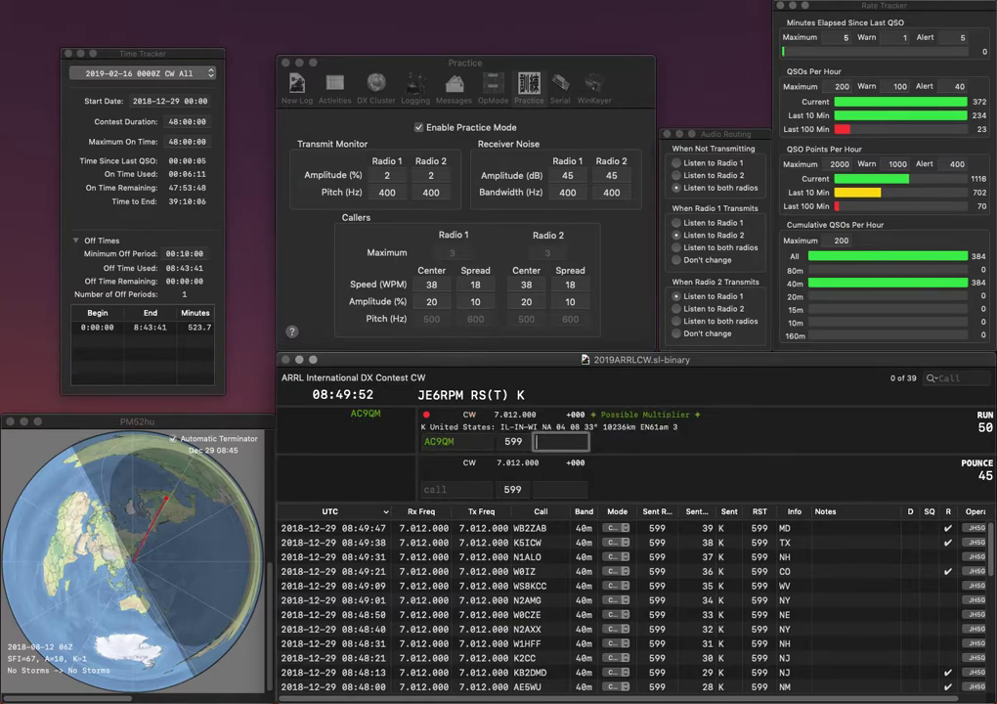
{"action": "type", "text": "IN"}
{"action": "key", "text": "Return"}
Enter call sign N1HR with received exchange NH and log the contact on the run radio.
{"action": "type", "text": "N1HR"}
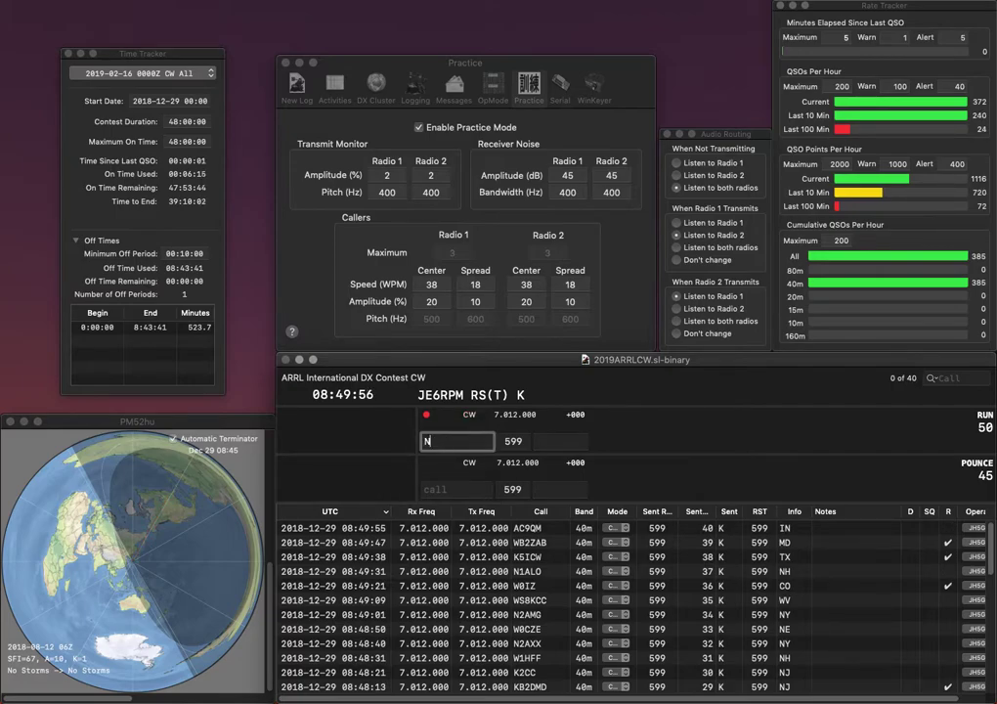
{"action": "key", "text": "space"}
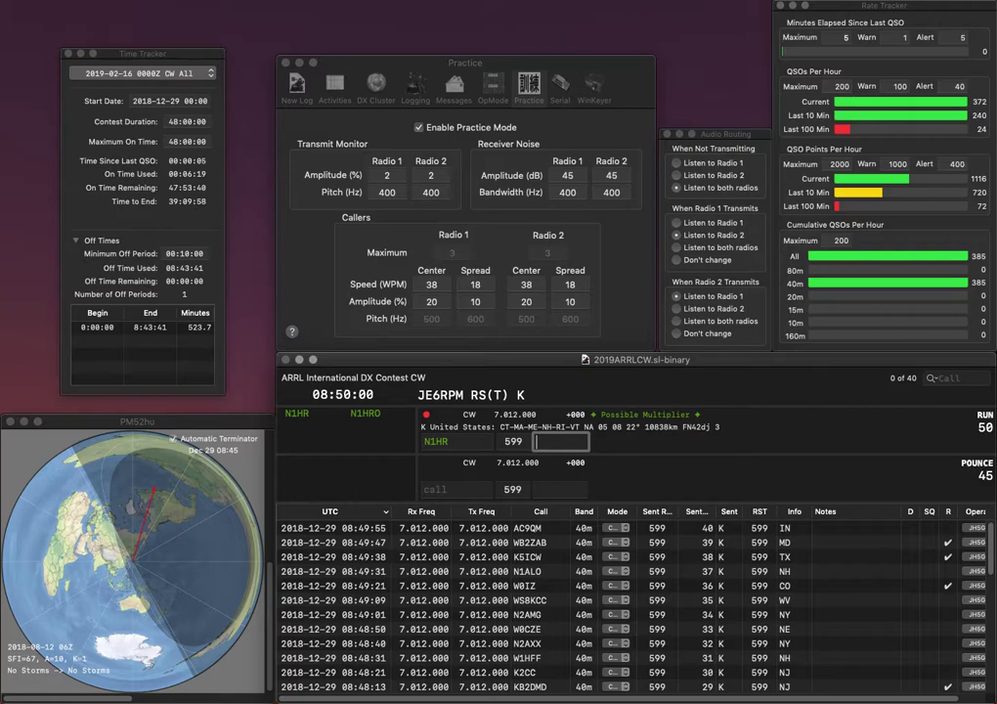
{"action": "type", "text": "H"}
{"action": "key", "text": "Return"}
{"action": "type", "text": "A"}
{"action": "key", "text": "BackSpace"}
{"action": "type", "text": "W"}
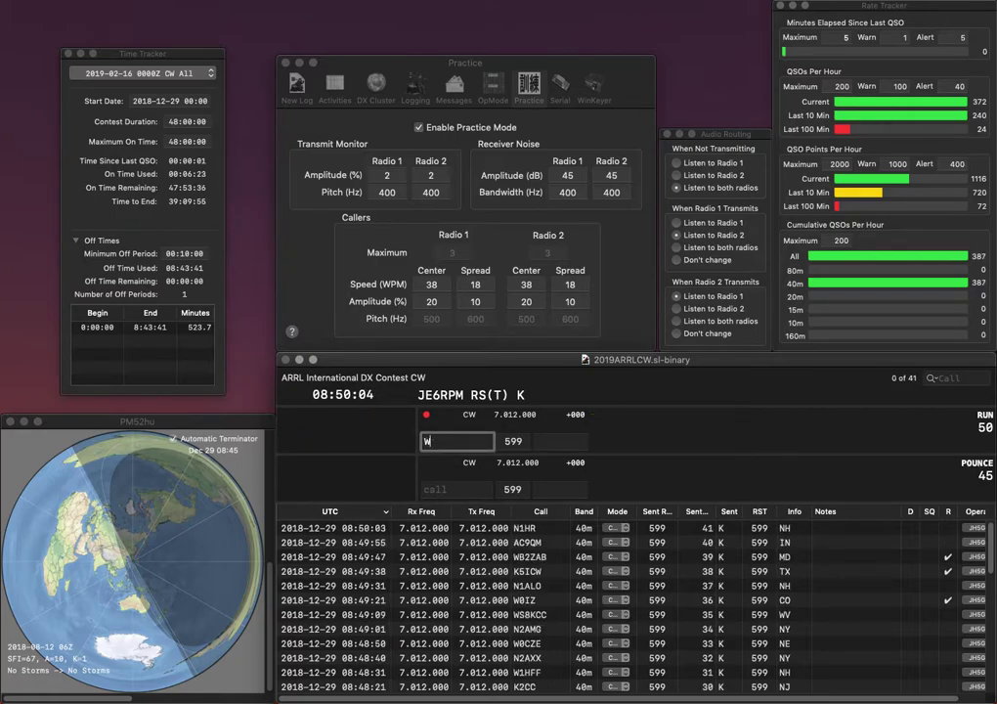
{"action": "type", "text": "A8"}
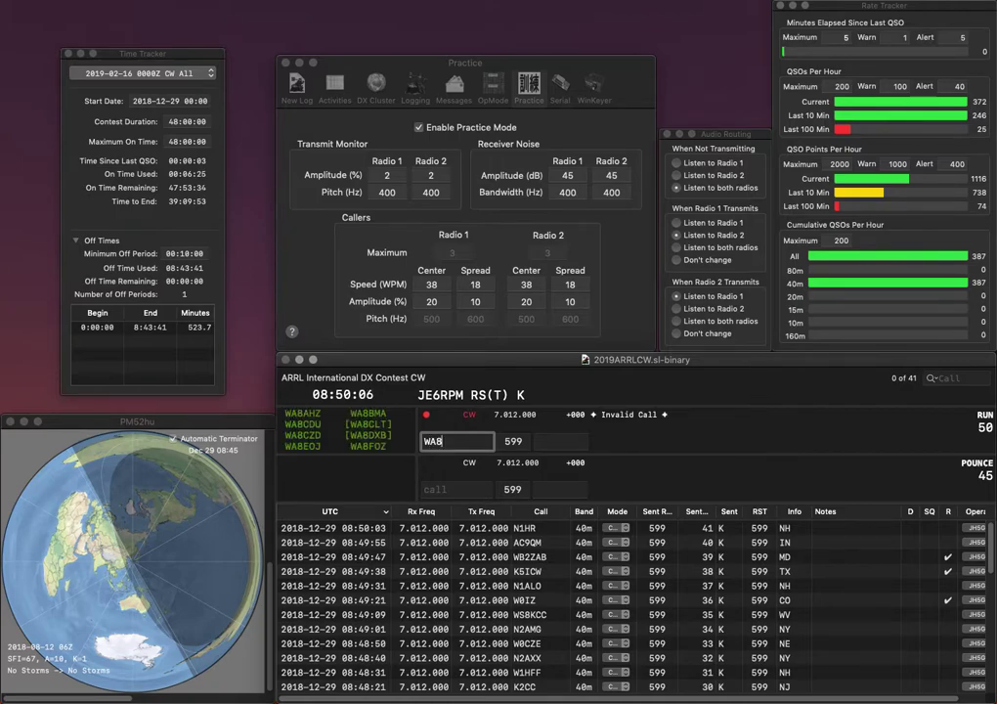
{"action": "key", "text": "BackSpace"}
{"action": "type", "text": "7TMY"}
{"action": "key", "text": "BackSpace"}
{"action": "key", "text": "BackSpace"}
{"action": "type", "text": "OY"}
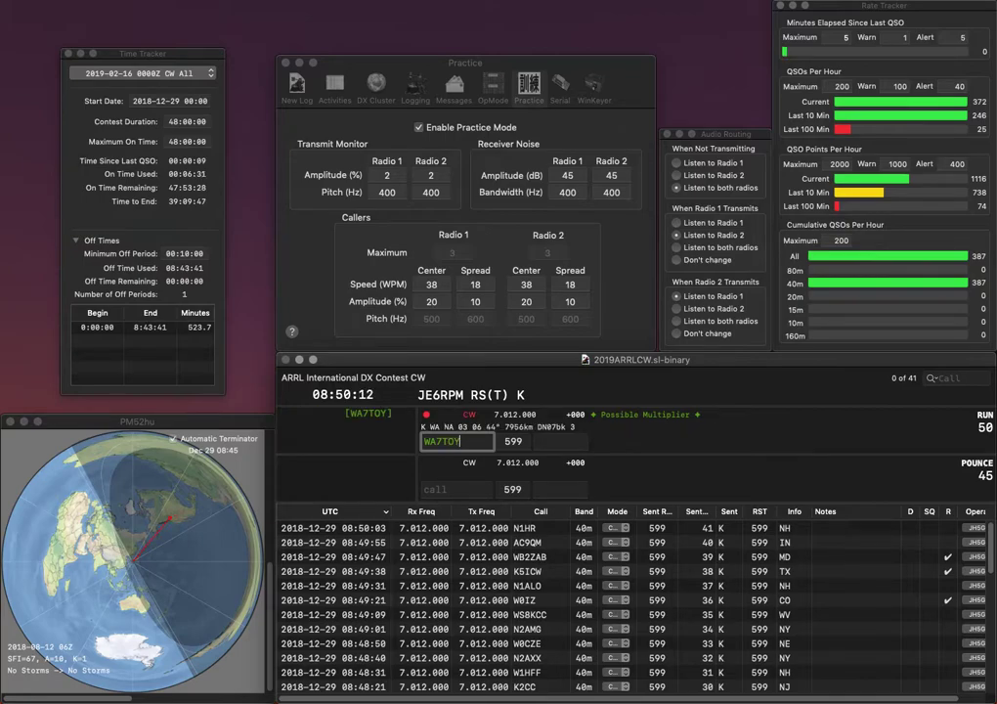
{"action": "key", "text": "space"}
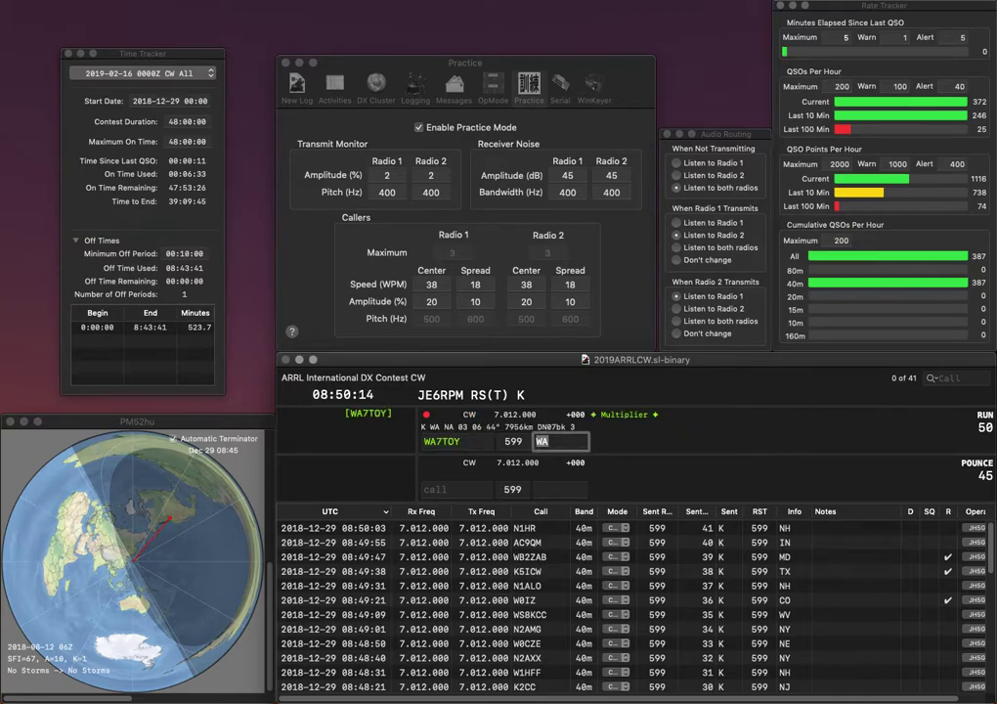
{"action": "key", "text": "Return"}
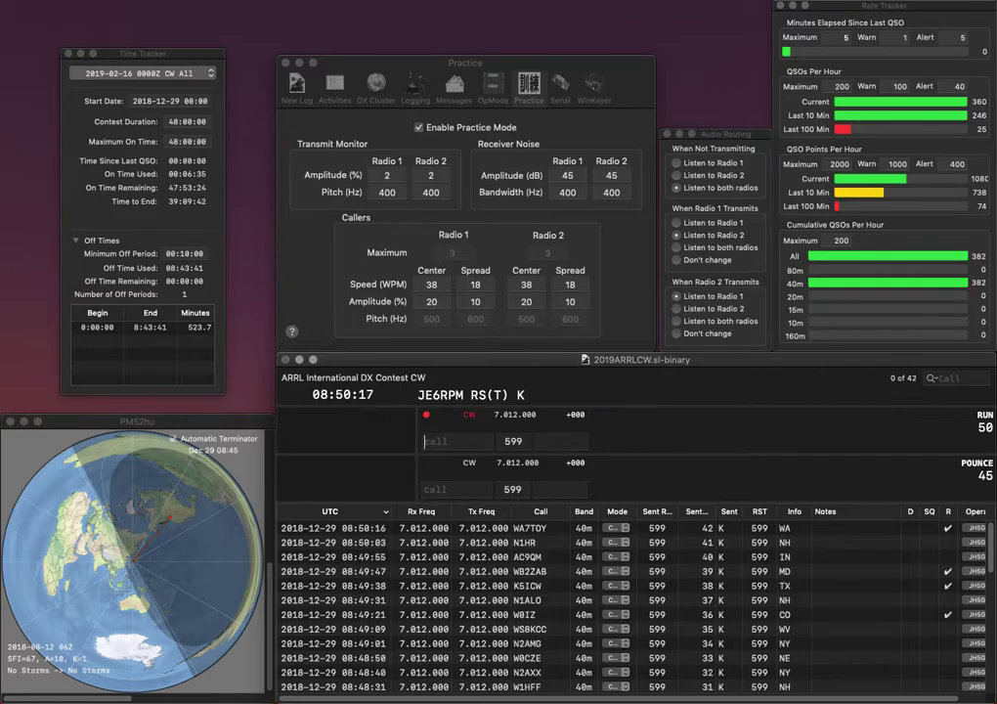
{"action": "type", "text": "N4W"}
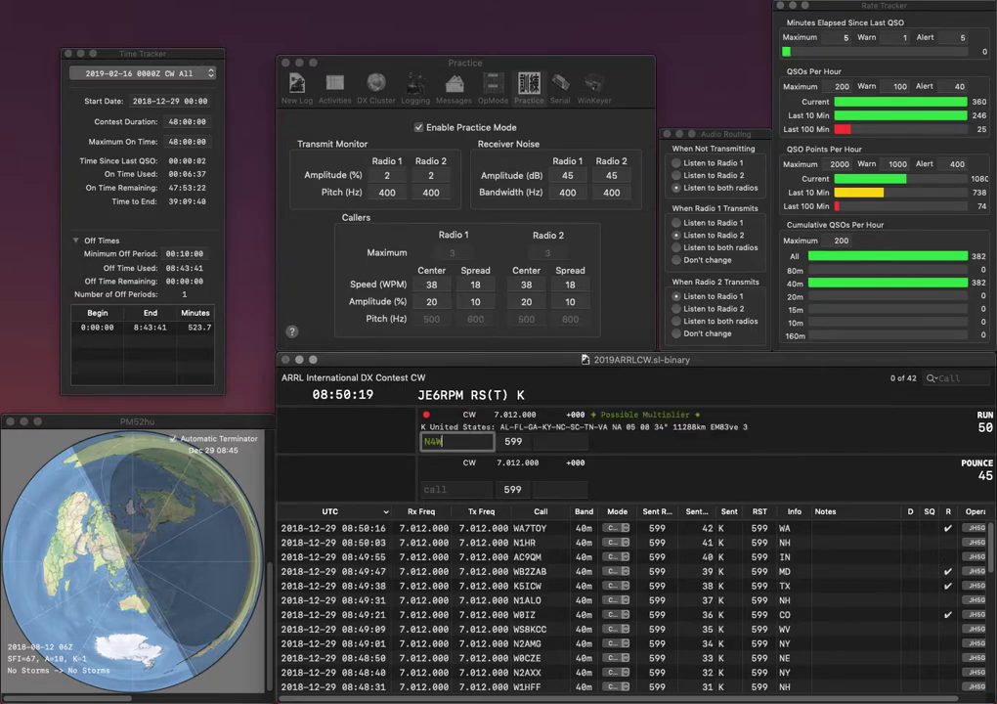
{"action": "type", "text": "DC"}
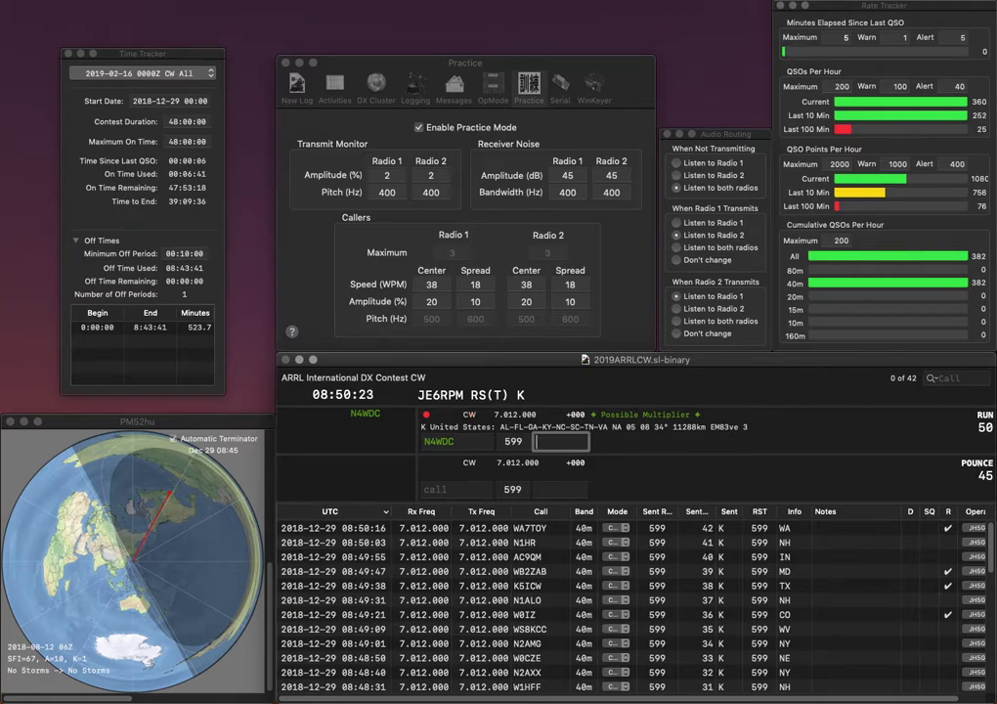
{"action": "type", "text": "GA"}
{"action": "key", "text": "Return"}
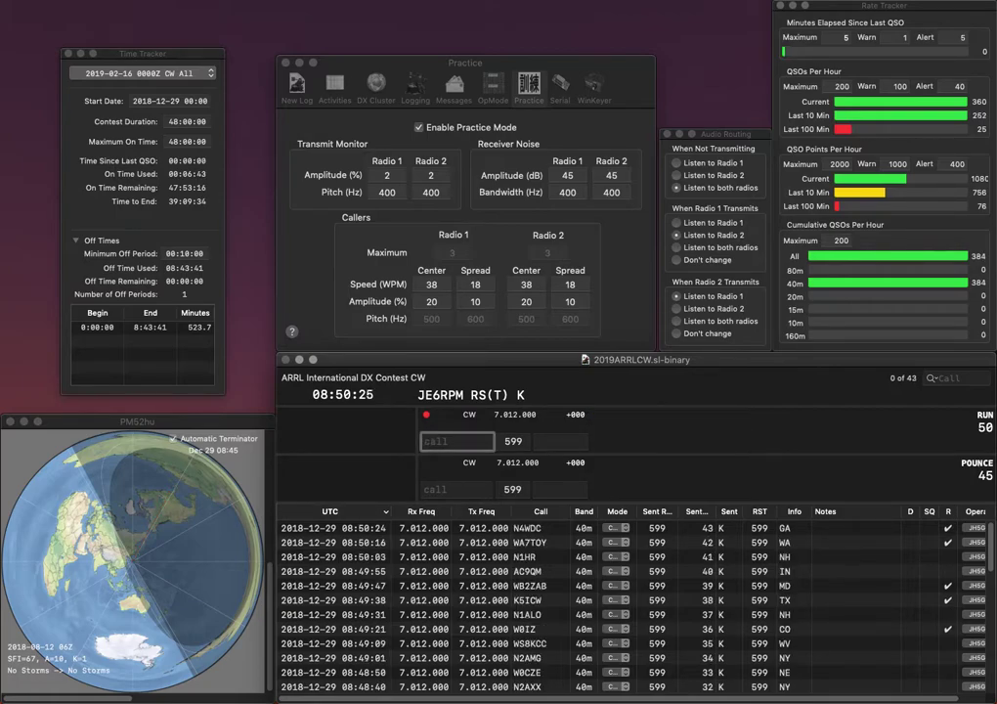
{"action": "type", "text": "WA3LAB"}
{"action": "key", "text": "Return"}
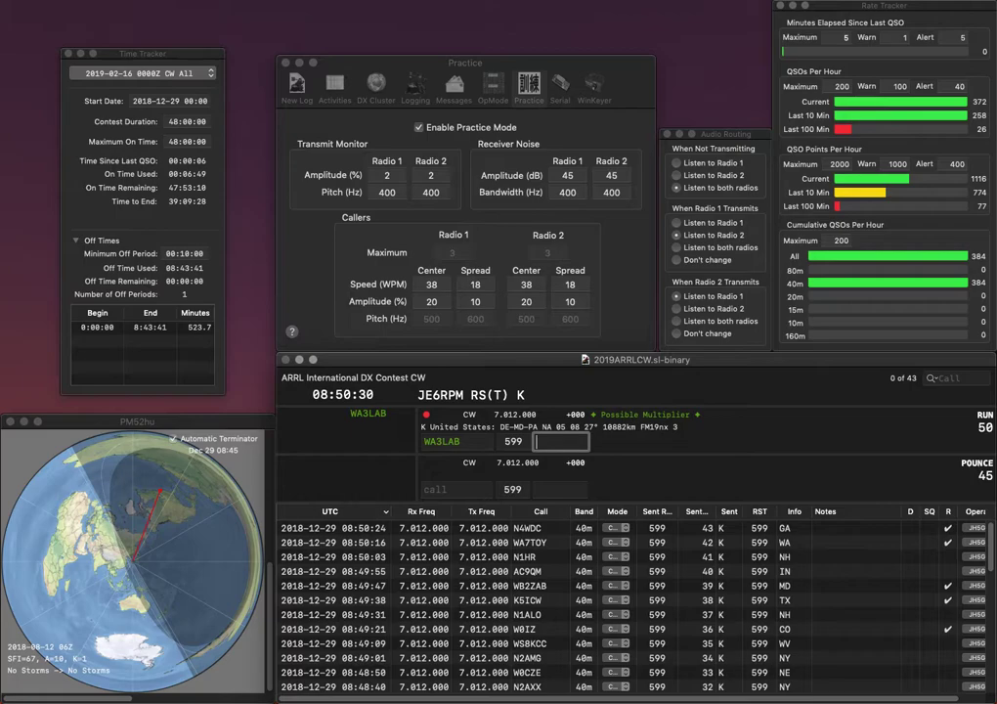
{"action": "type", "text": "DE"}
{"action": "key", "text": "Return"}
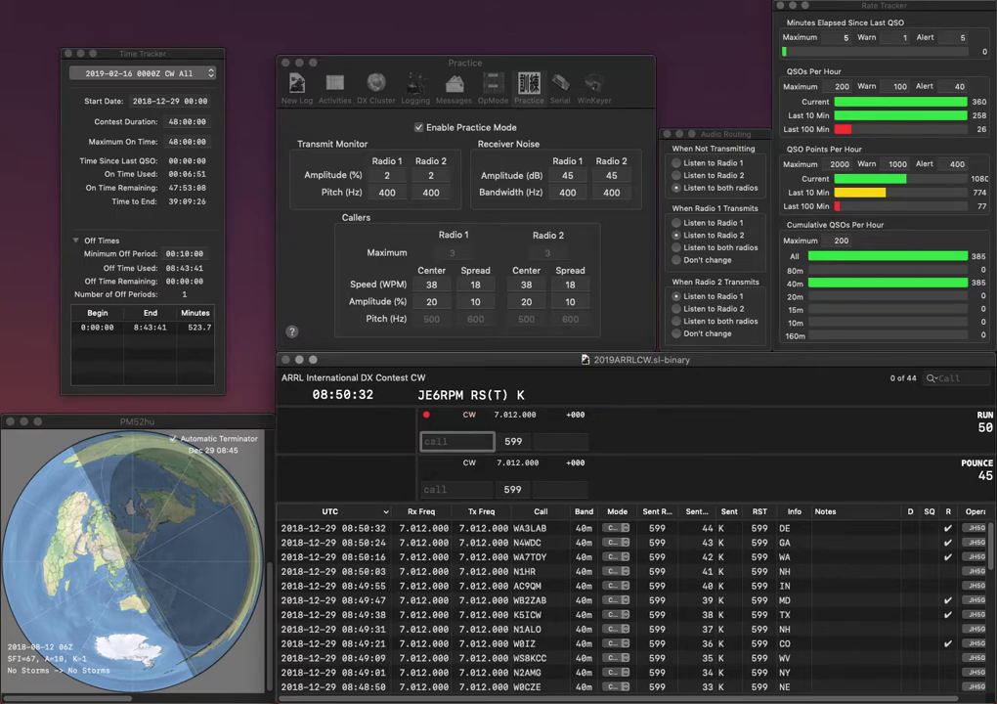
{"action": "type", "text": "KE0"}
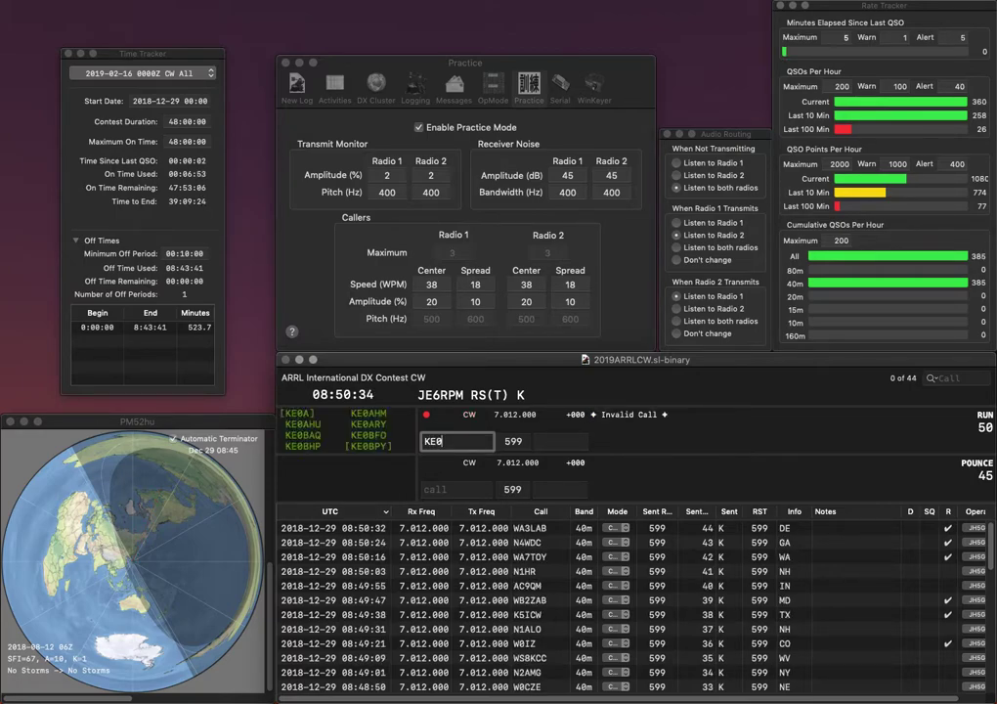
{"action": "type", "text": "JRS"}
{"action": "key", "text": "Return"}
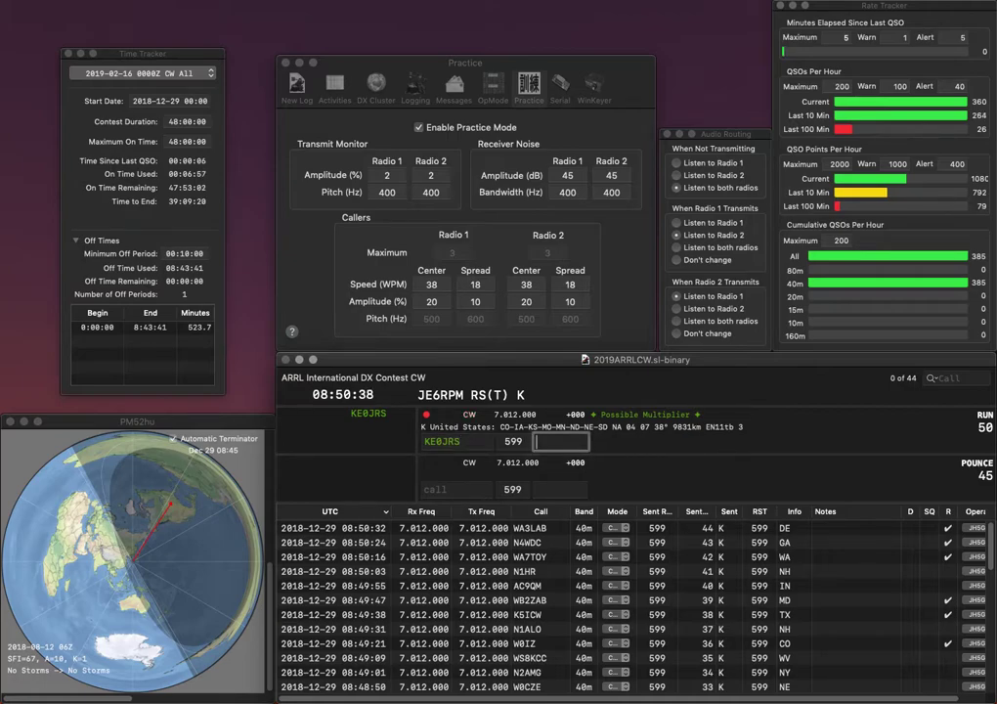
{"action": "type", "text": "ON"}
{"action": "key", "text": "BackSpace"}
{"action": "key", "text": "BackSpace"}
{"action": "type", "text": "MN"}
{"action": "key", "text": "Return"}
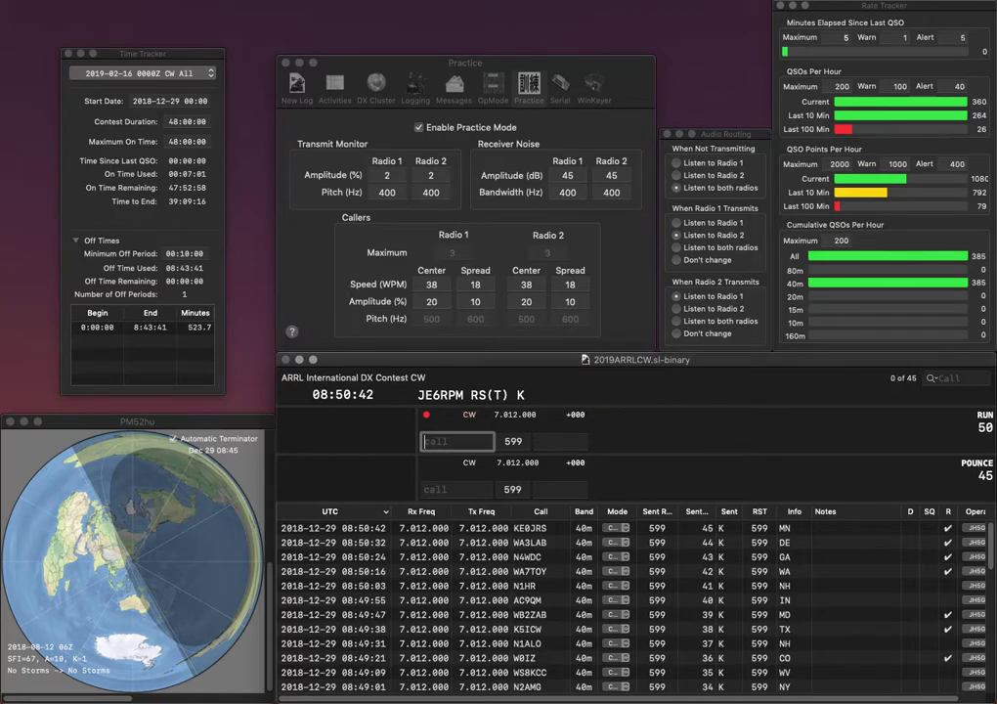
{"action": "type", "text": "W2W"}
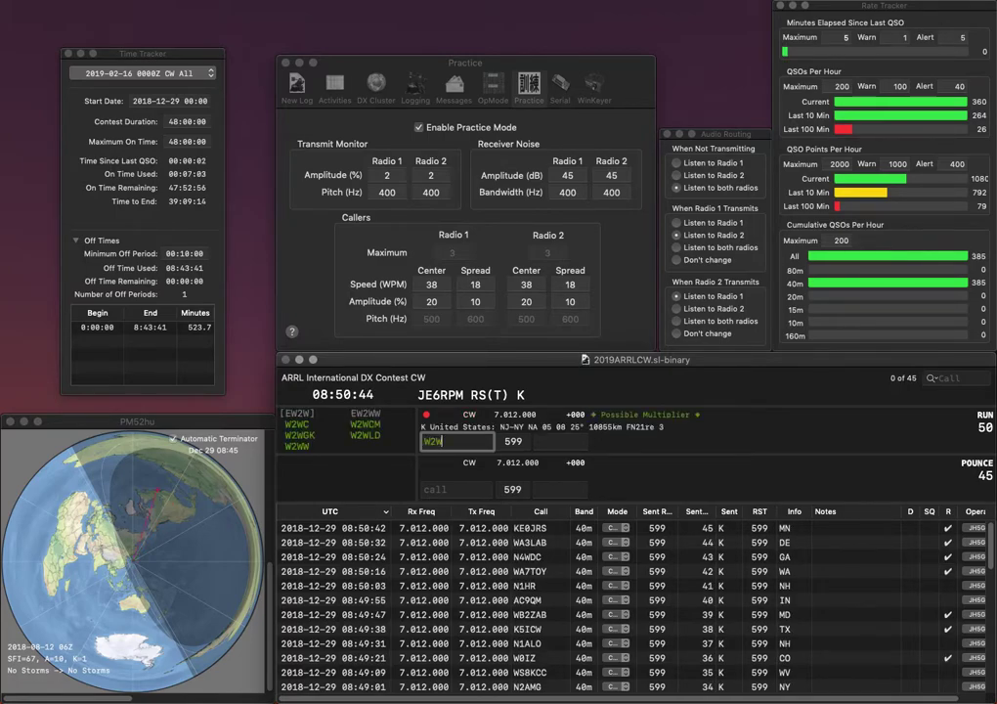
{"action": "type", "text": "CM"}
{"action": "key", "text": "Tab"}
{"action": "type", "text": "N"}
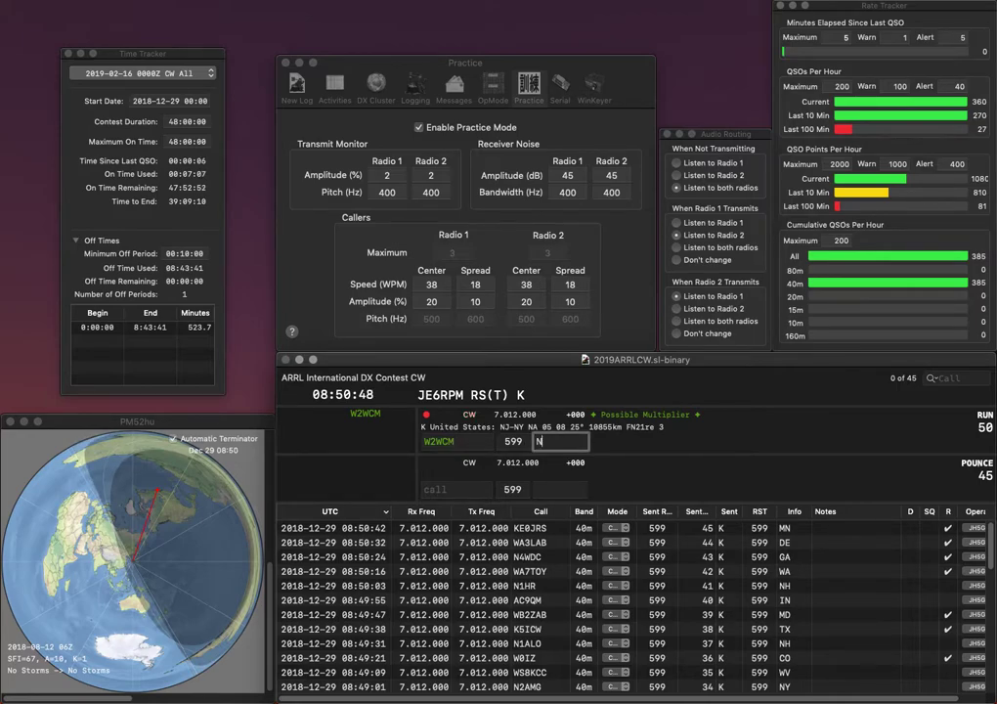
{"action": "type", "text": "J"}
{"action": "key", "text": "Return"}
{"action": "type", "text": "WB3"}
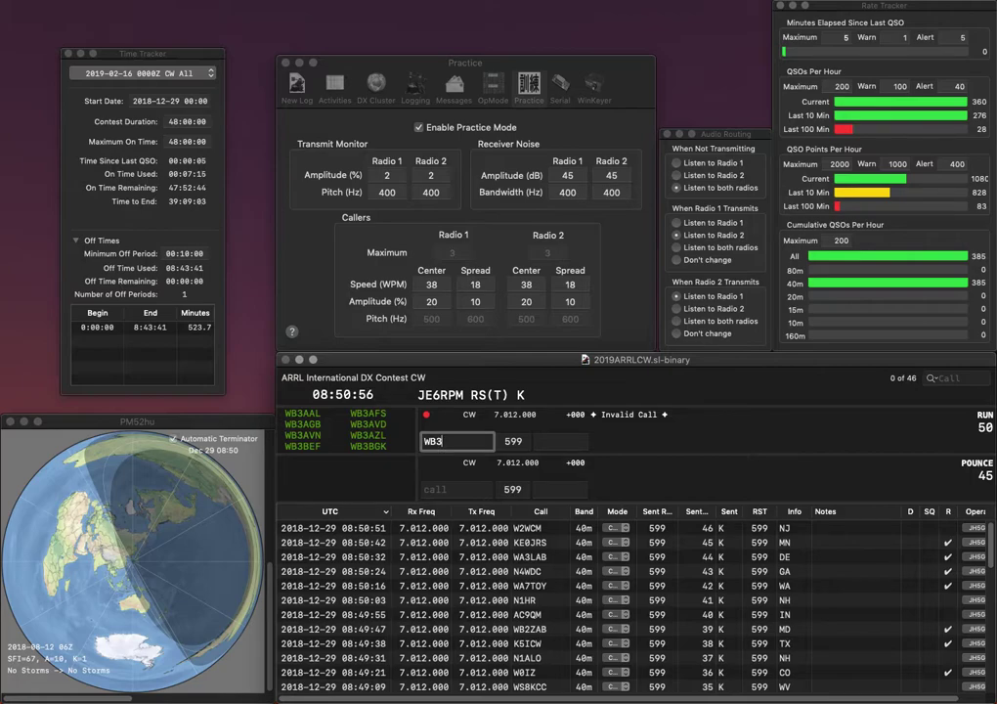
{"action": "key", "text": "BackSpace"}
{"action": "key", "text": "BackSpace"}
{"action": "key", "text": "BackSpace"}
Enter call sign KW3A with received exchange PA and log the contact on the run radio.
{"action": "type", "text": "K"}
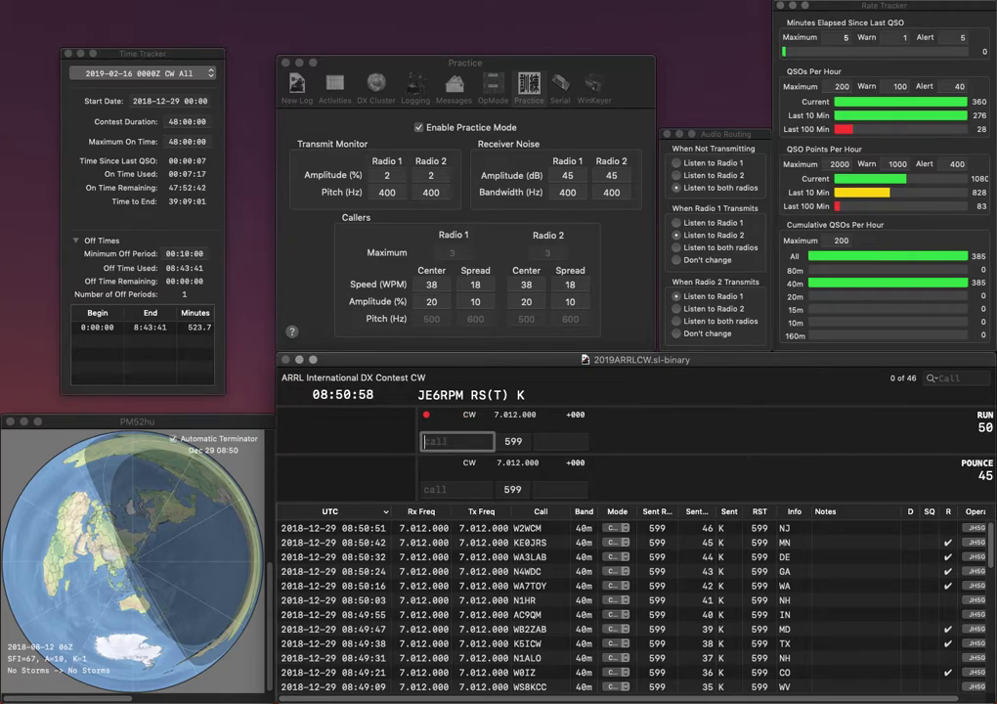
{"action": "type", "text": "W3A"}
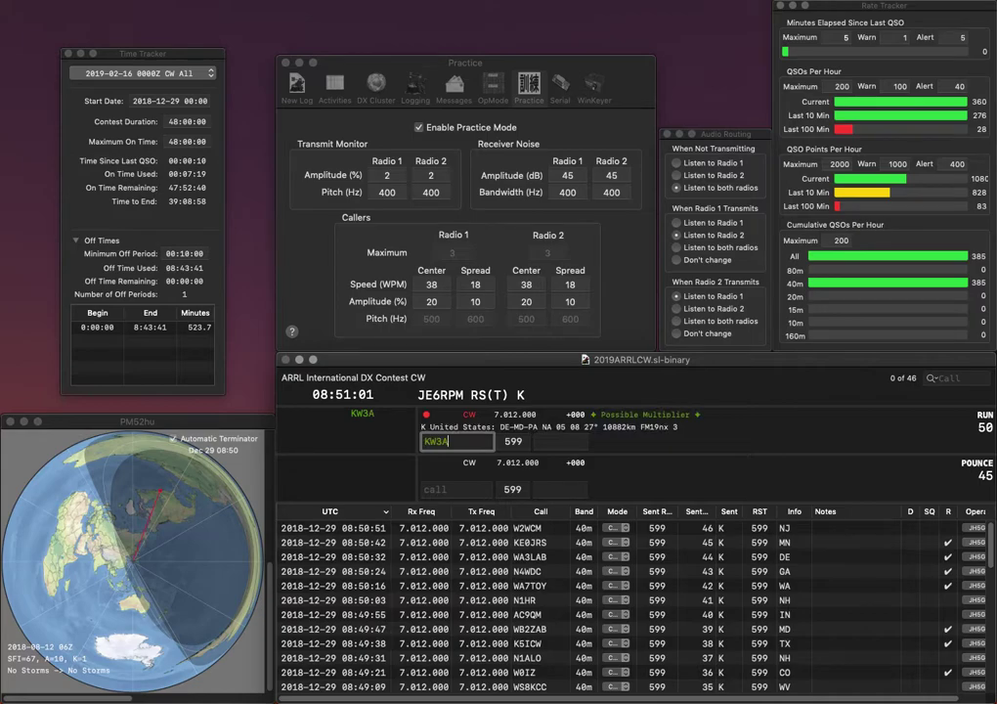
{"action": "key", "text": "space"}
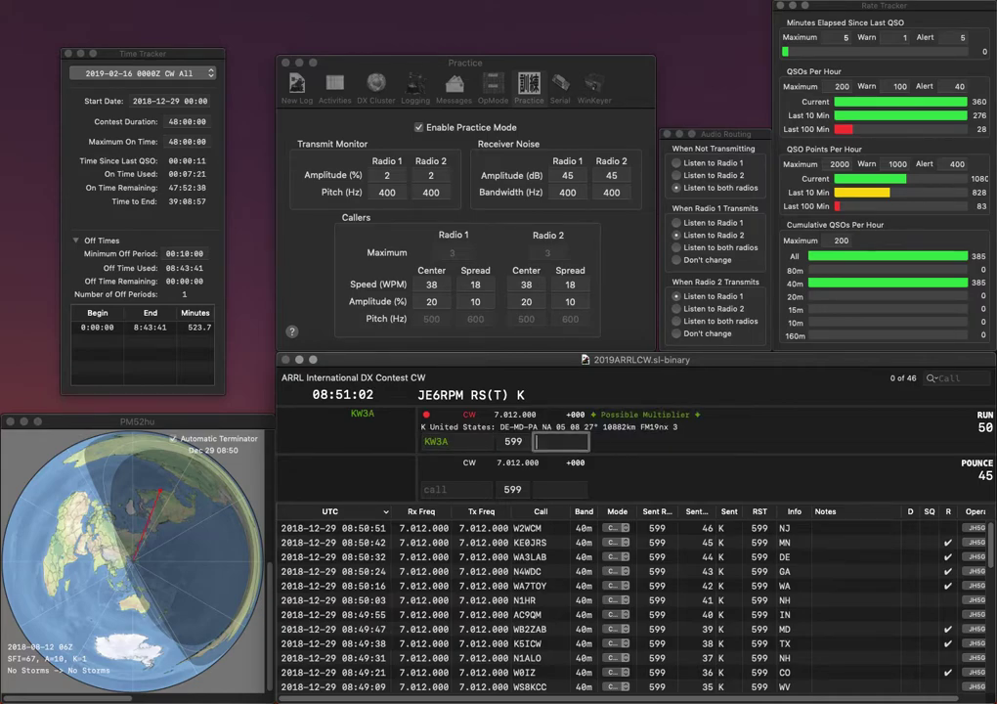
{"action": "type", "text": "PA"}
{"action": "key", "text": "Return"}
Enter call sign WD5CAY with received exchange TX and log the contact on the run radio.
{"action": "type", "text": "WD5CAY"}
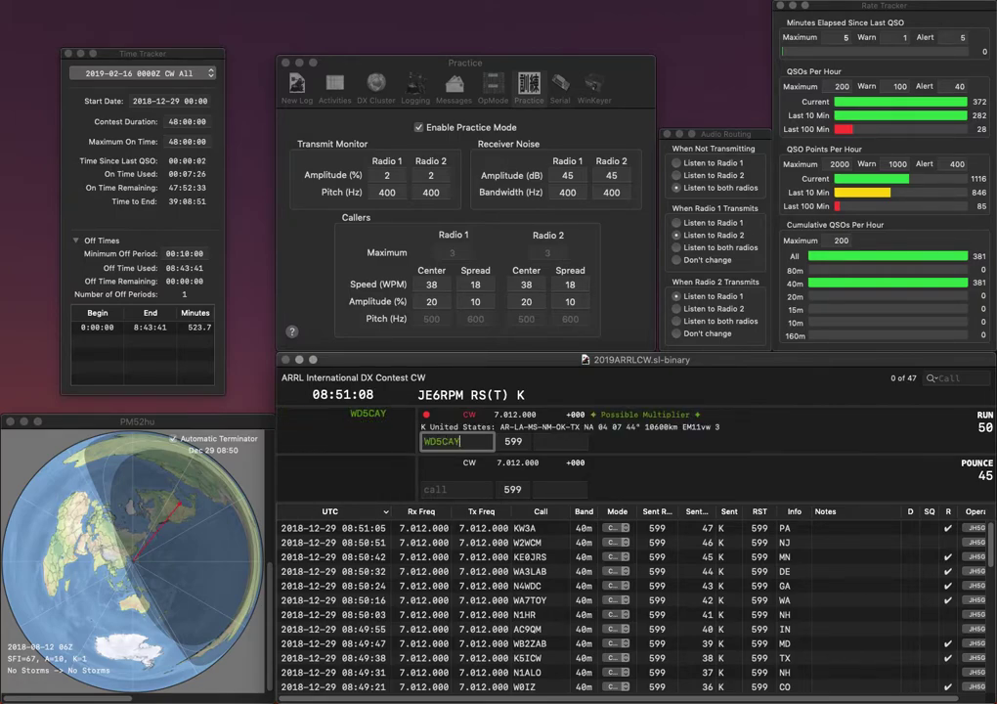
{"action": "key", "text": "Return"}
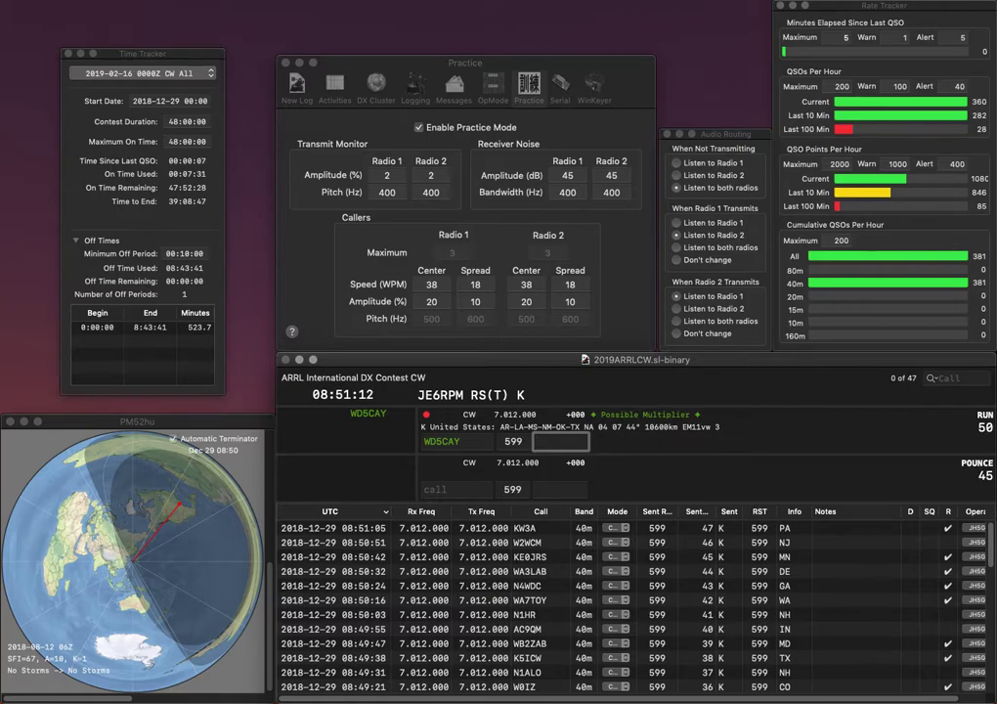
{"action": "type", "text": "TX"}
{"action": "key", "text": "Return"}
{"action": "type", "text": "N"}
{"action": "key", "text": "BackSpace"}
{"action": "type", "text": "KQ"}
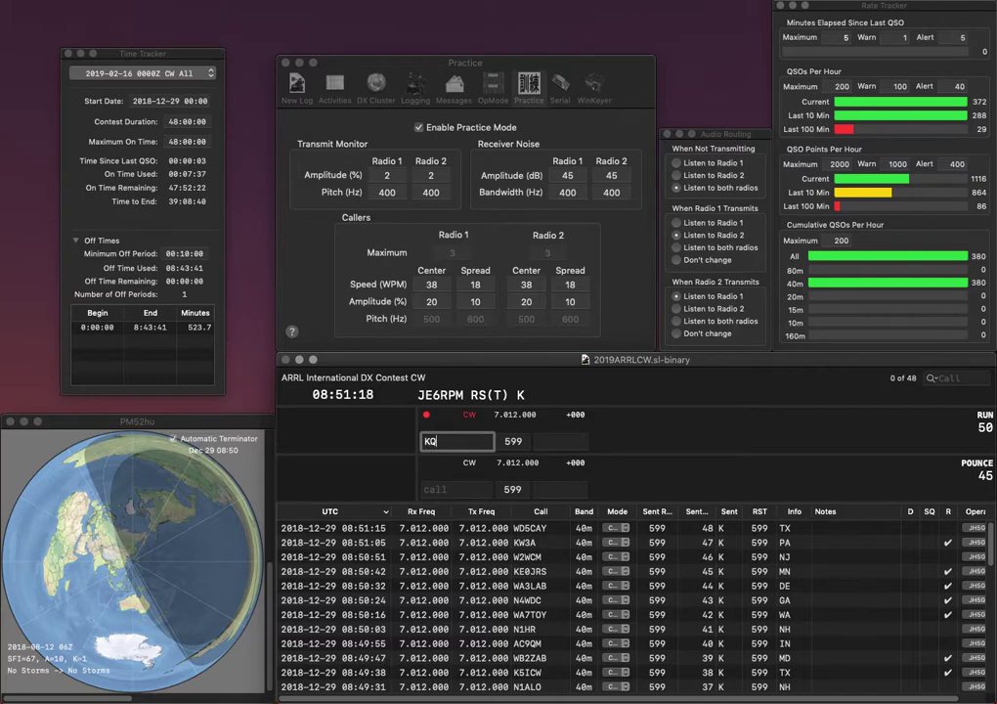
{"action": "type", "text": "S9"}
{"action": "key", "text": "Tab"}
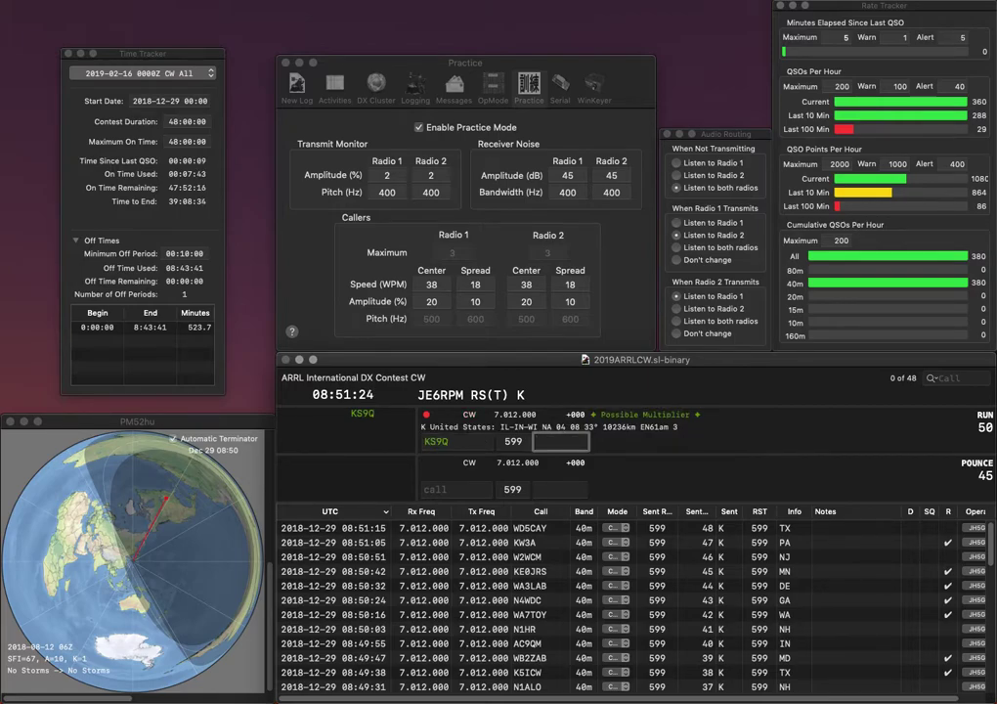
{"action": "type", "text": "IL"}
{"action": "key", "text": "Return"}
Enter call sign NO3K with received exchange MD and log the contact on the run radio.
{"action": "type", "text": "NO3K"}
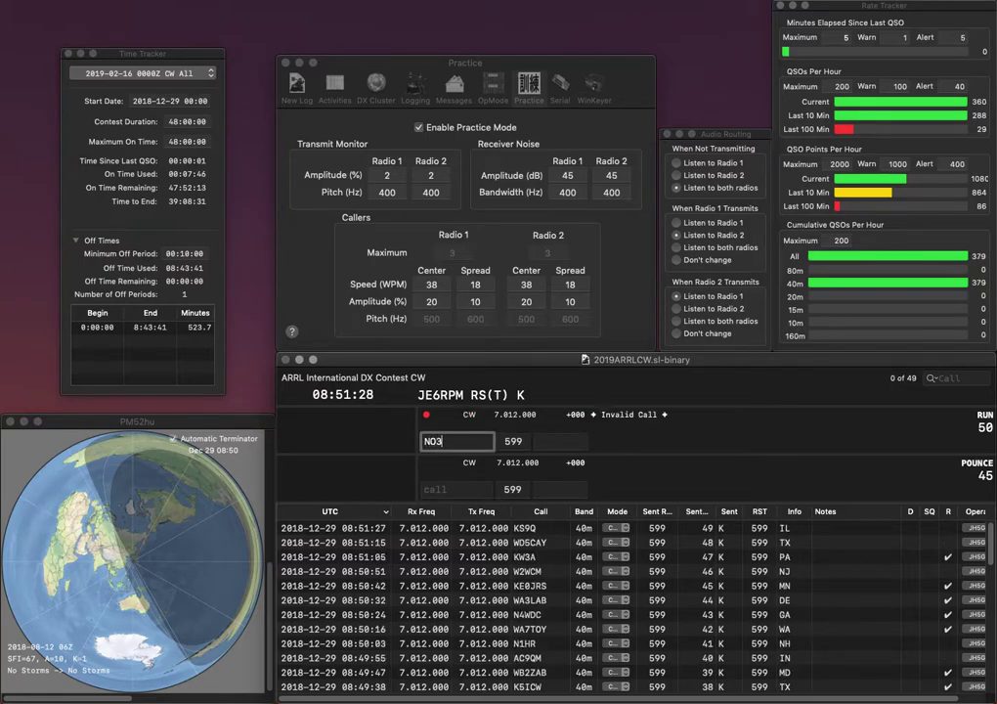
{"action": "key", "text": "space"}
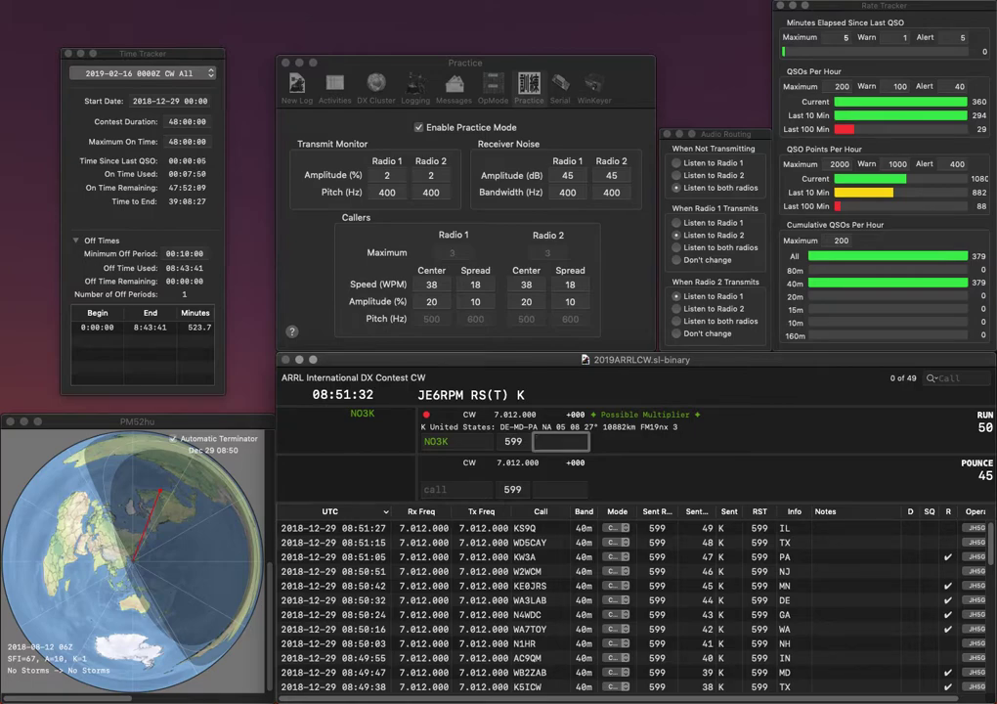
{"action": "type", "text": "MD"}
{"action": "key", "text": "Return"}
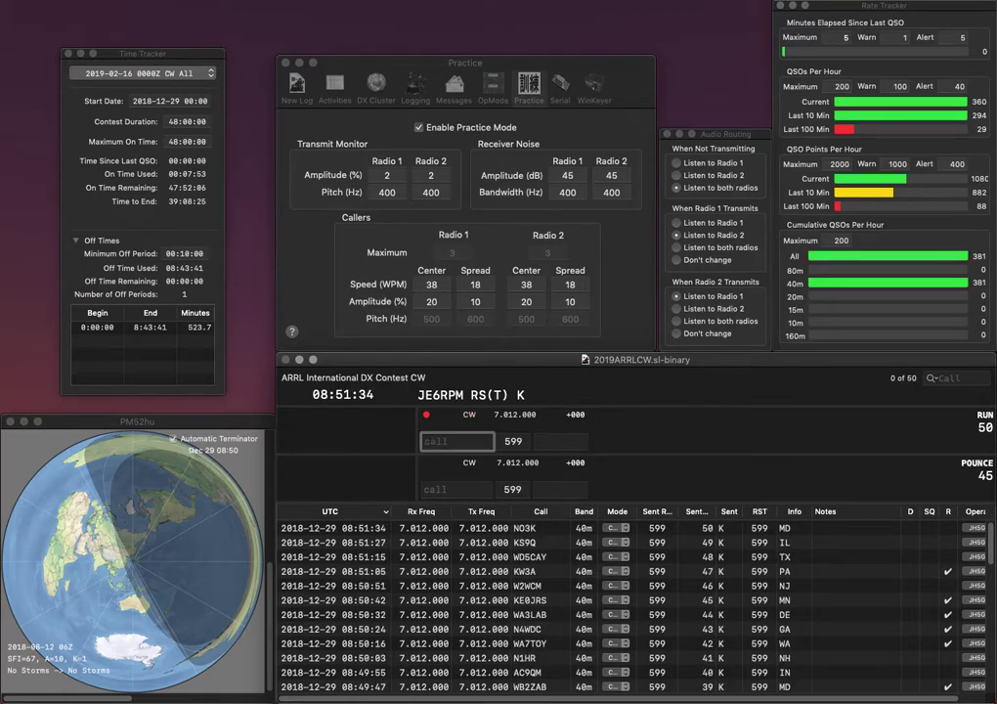
{"action": "type", "text": "N3FCP"}
{"action": "key", "text": "Tab"}
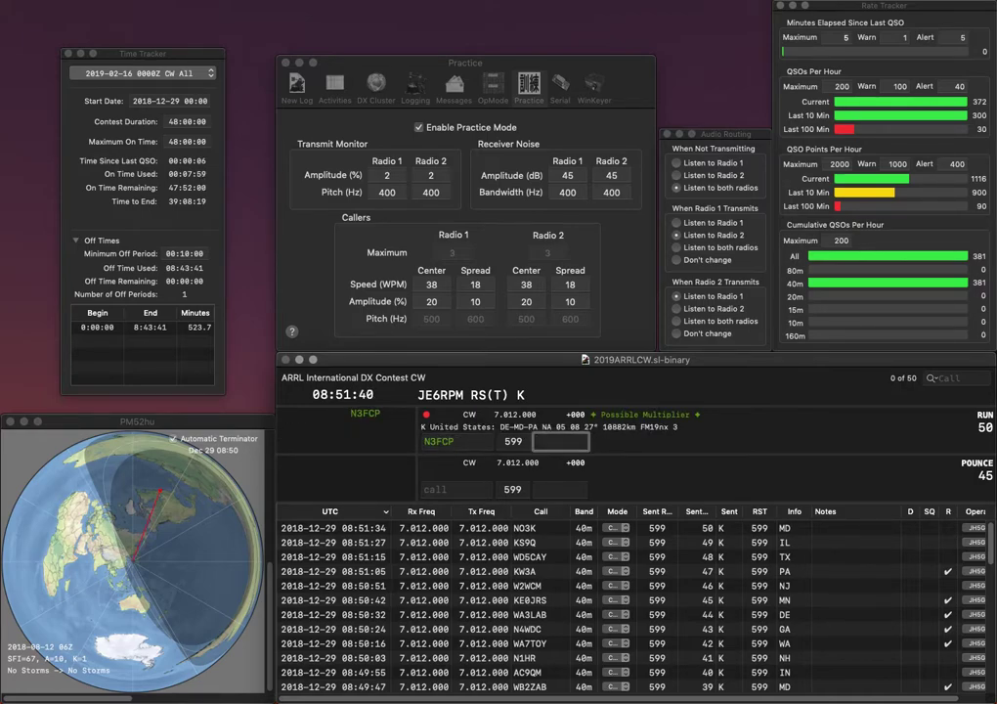
{"action": "type", "text": "PA"}
{"action": "key", "text": "Return"}
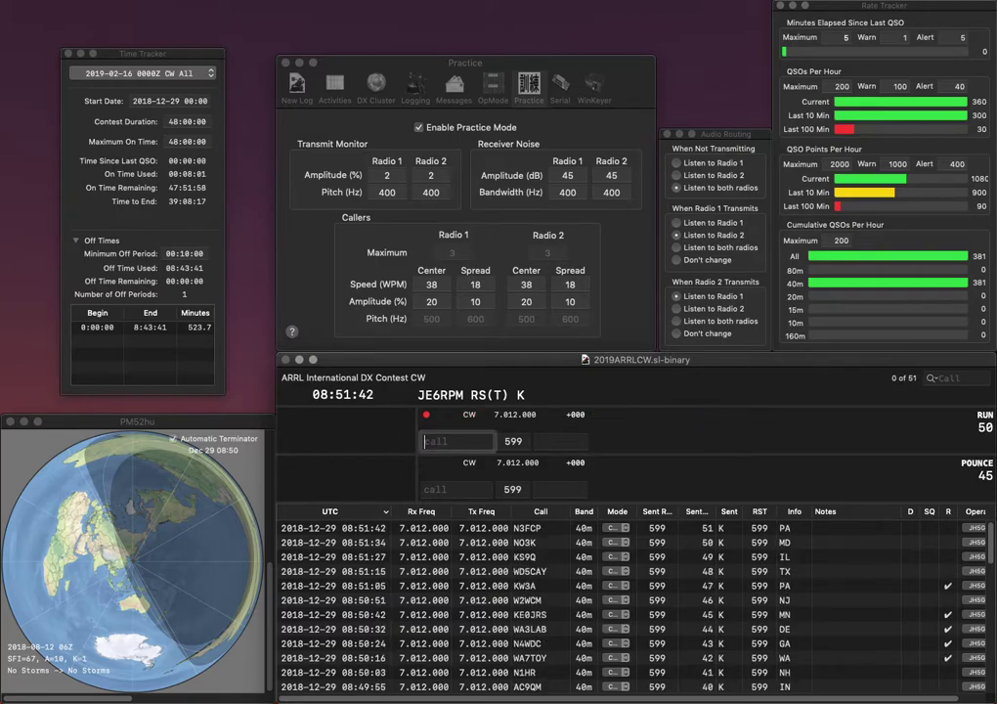
{"action": "type", "text": "KD"}
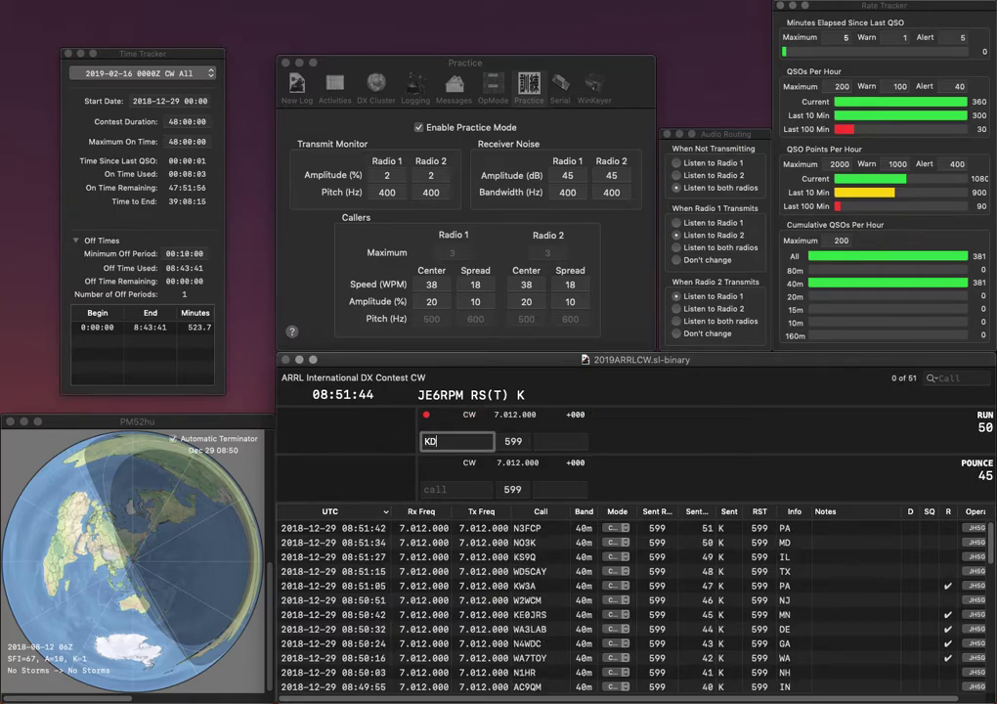
{"action": "type", "text": "9GRI"}
{"action": "key", "text": "space"}
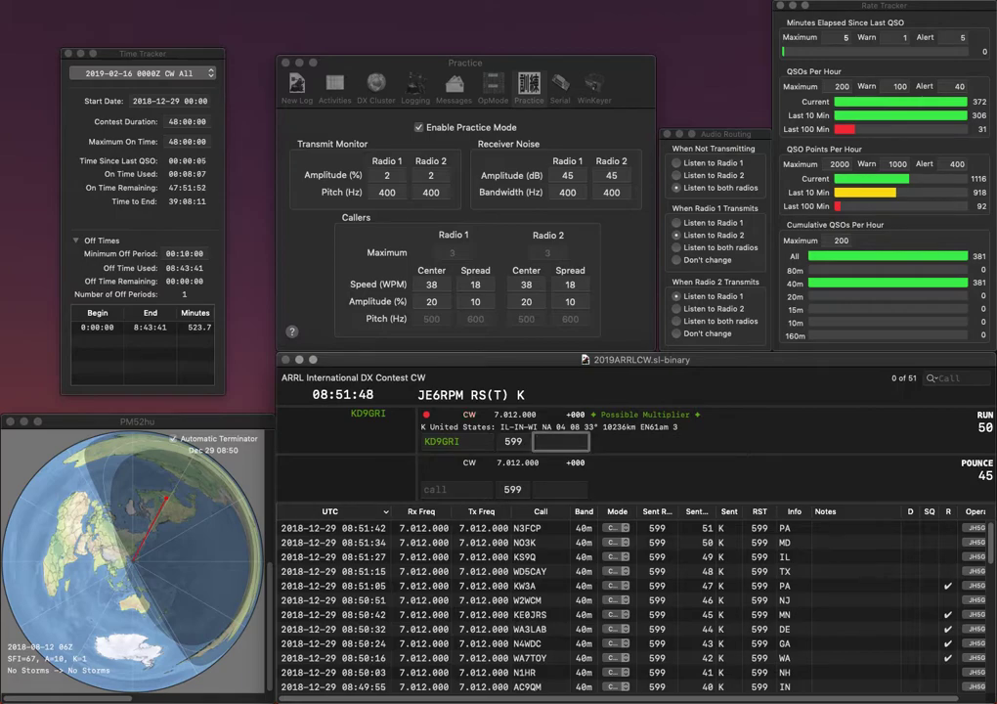
{"action": "type", "text": "WI"}
{"action": "key", "text": "Return"}
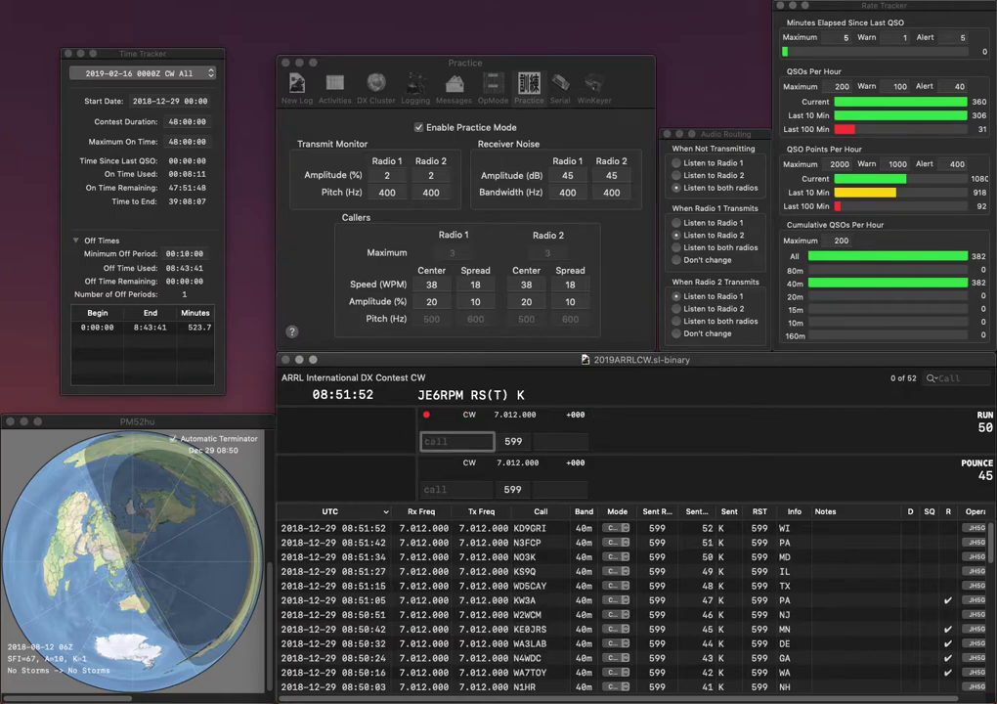
Enter call sign AK8A with received exchange WV and log the contact on the run radio.
{"action": "type", "text": "AK8A"}
{"action": "key", "text": "Return"}
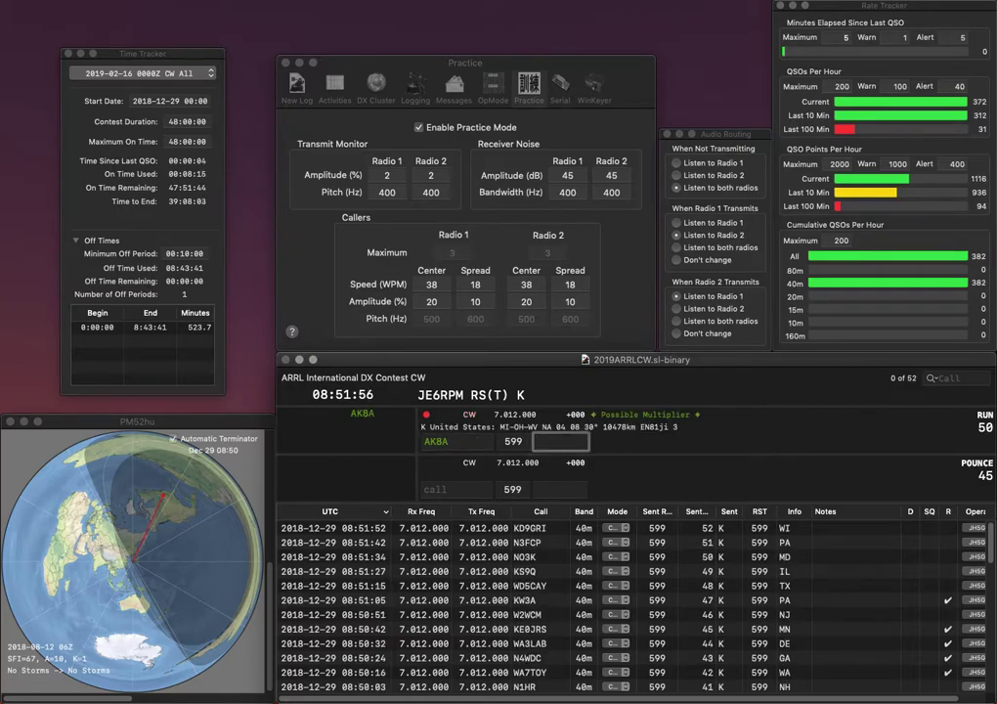
{"action": "type", "text": "WV"}
{"action": "key", "text": "Return"}
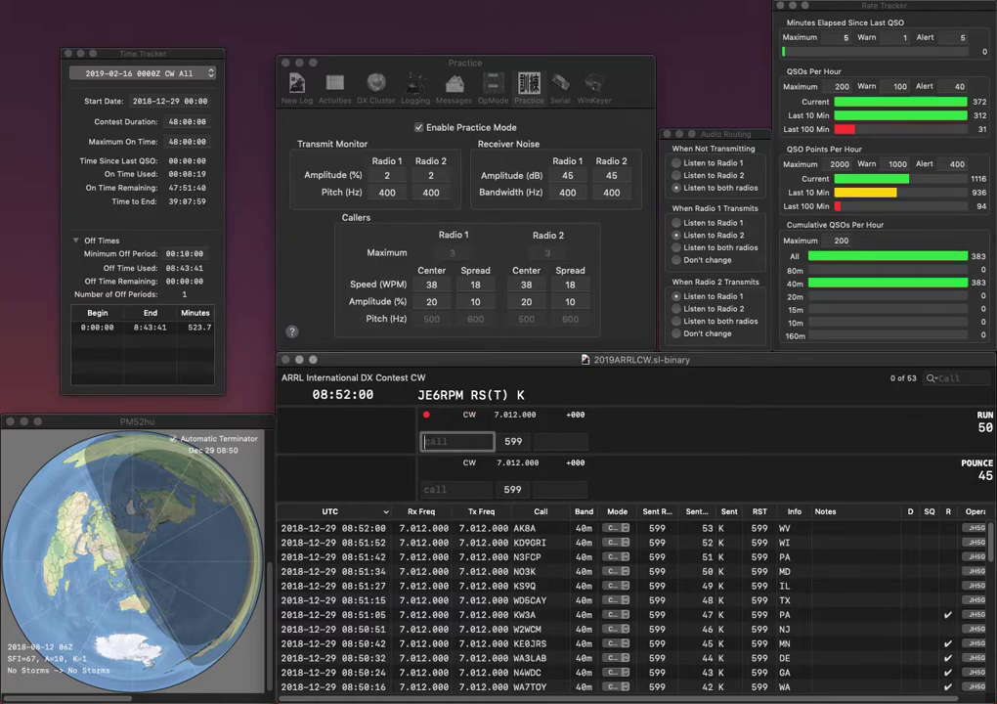
Enter call sign KB3LIX with received exchange MD and log the contact on the run radio.
{"action": "type", "text": "KB3LIX"}
{"action": "key", "text": "space"}
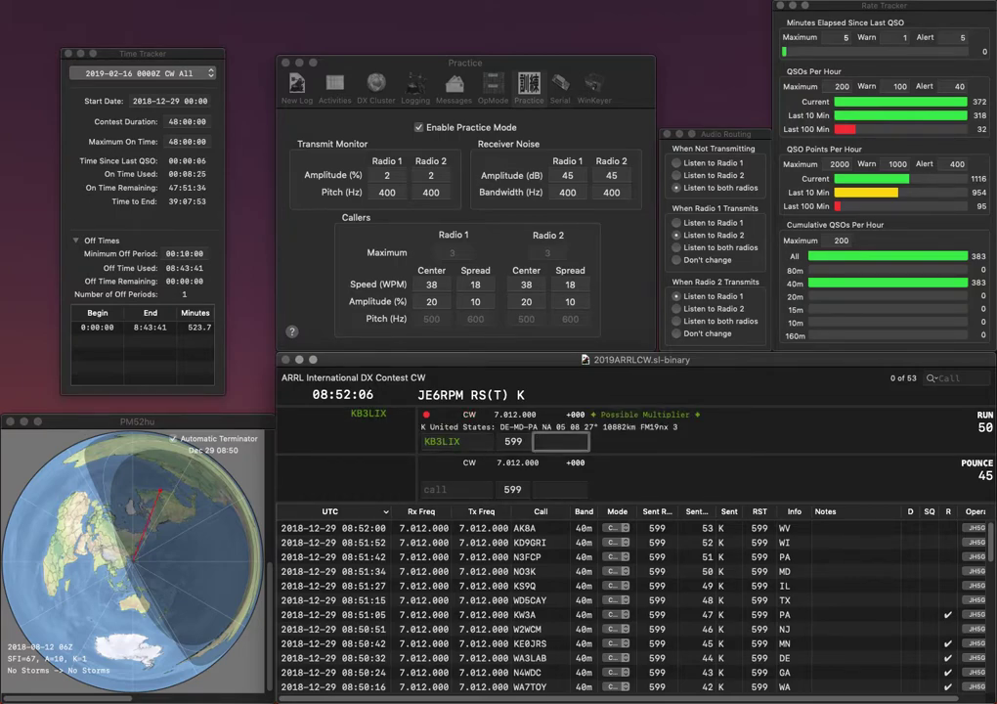
{"action": "type", "text": "MD"}
{"action": "key", "text": "Return"}
{"action": "type", "text": "WT0O"}
{"action": "key", "text": "space"}
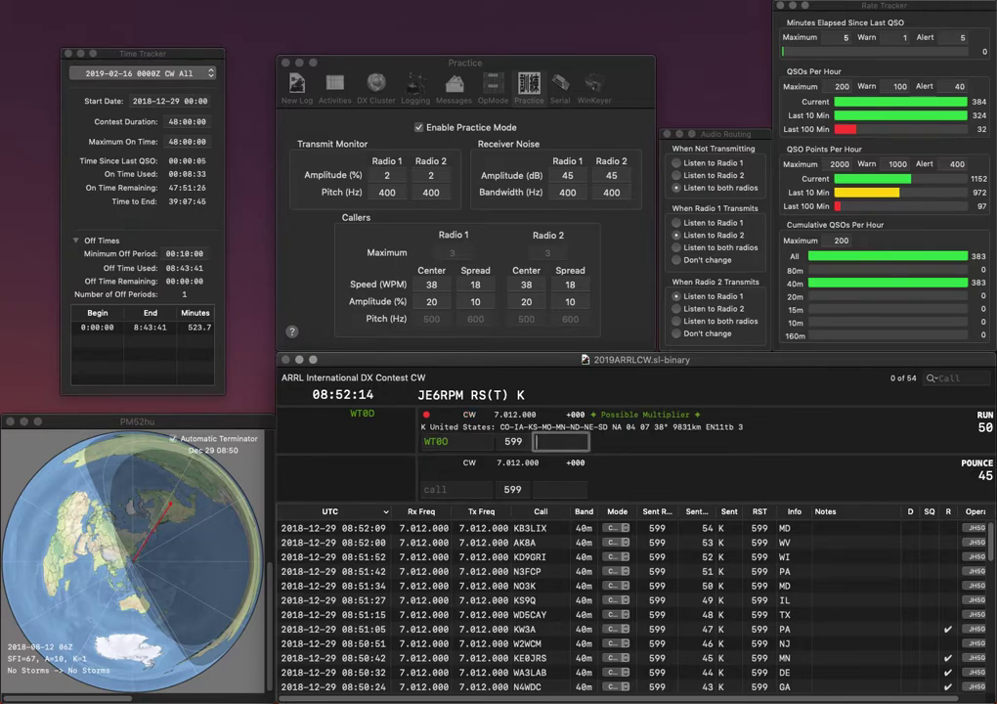
{"action": "type", "text": "SD"}
{"action": "key", "text": "Return"}
{"action": "type", "text": "KG5SD"}
{"action": "key", "text": "Tab"}
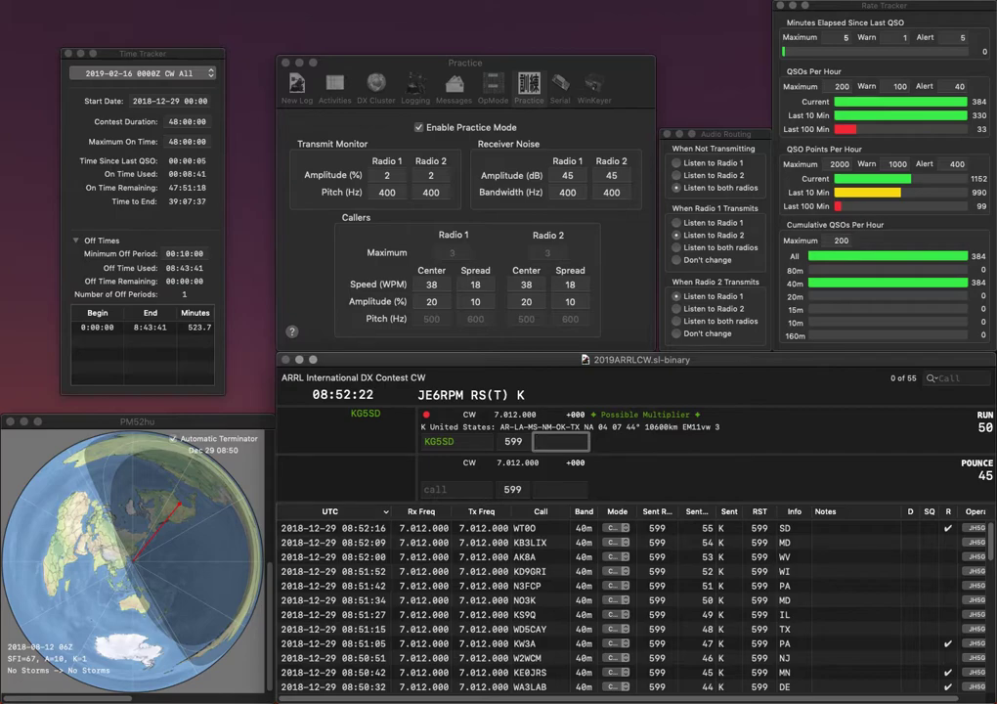
{"action": "type", "text": "A"}
{"action": "key", "text": "Return"}
Enter call sign NR3N with received exchange MD and log the contact on the run radio.
{"action": "type", "text": "NR3N"}
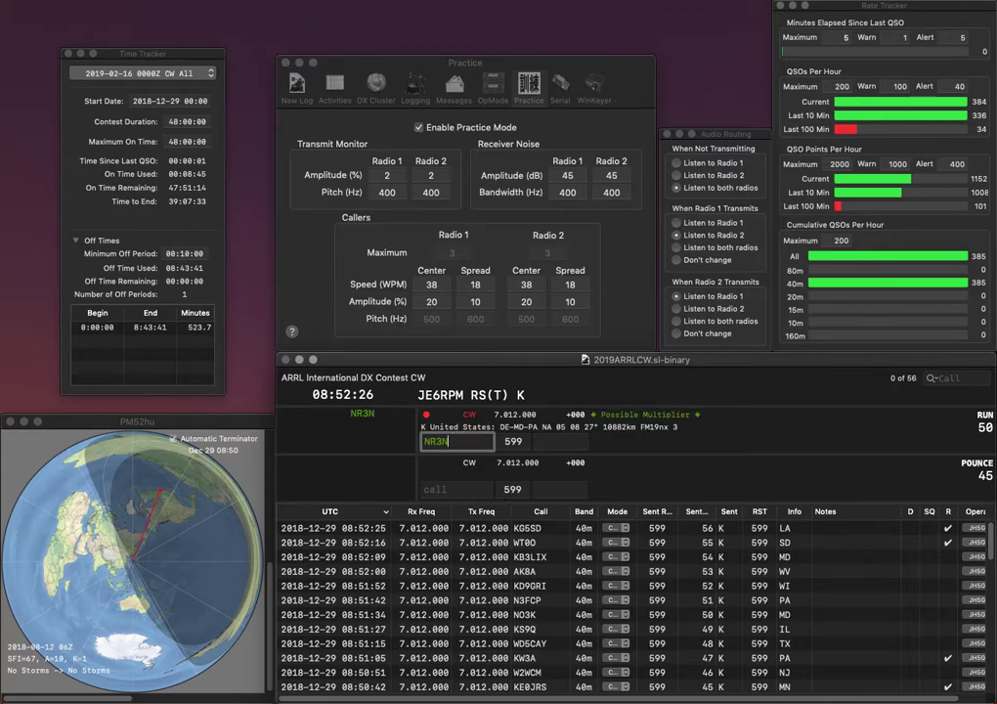
{"action": "key", "text": "space"}
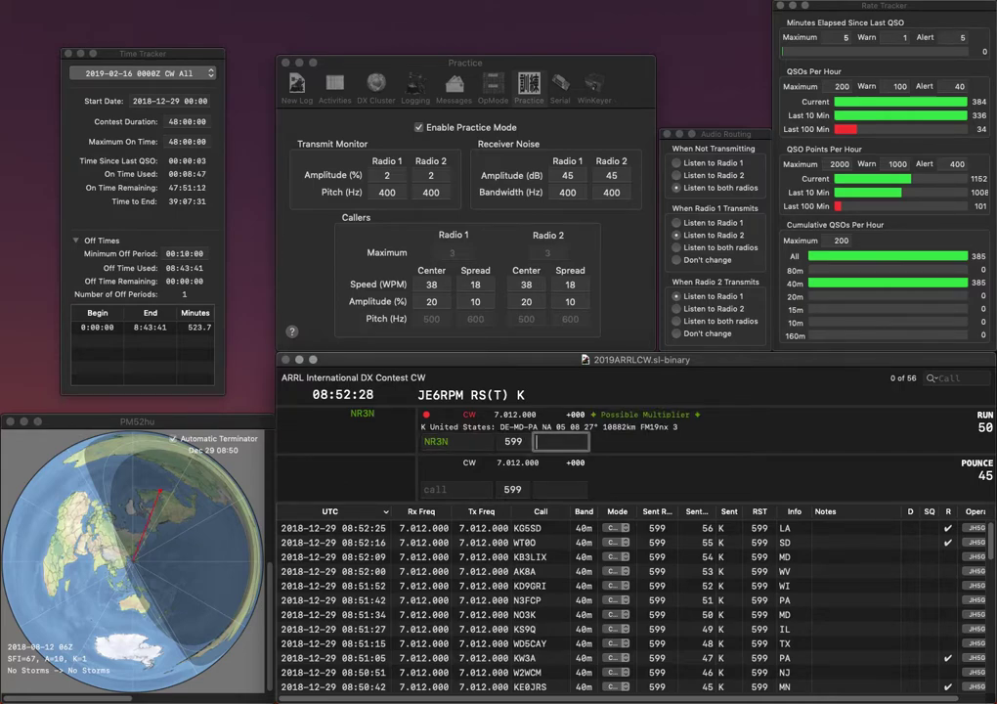
{"action": "type", "text": "MD"}
{"action": "key", "text": "Return"}
Enter call sign N3OZT with received exchange MD and log the contact on the run radio.
{"action": "type", "text": "N3OZT"}
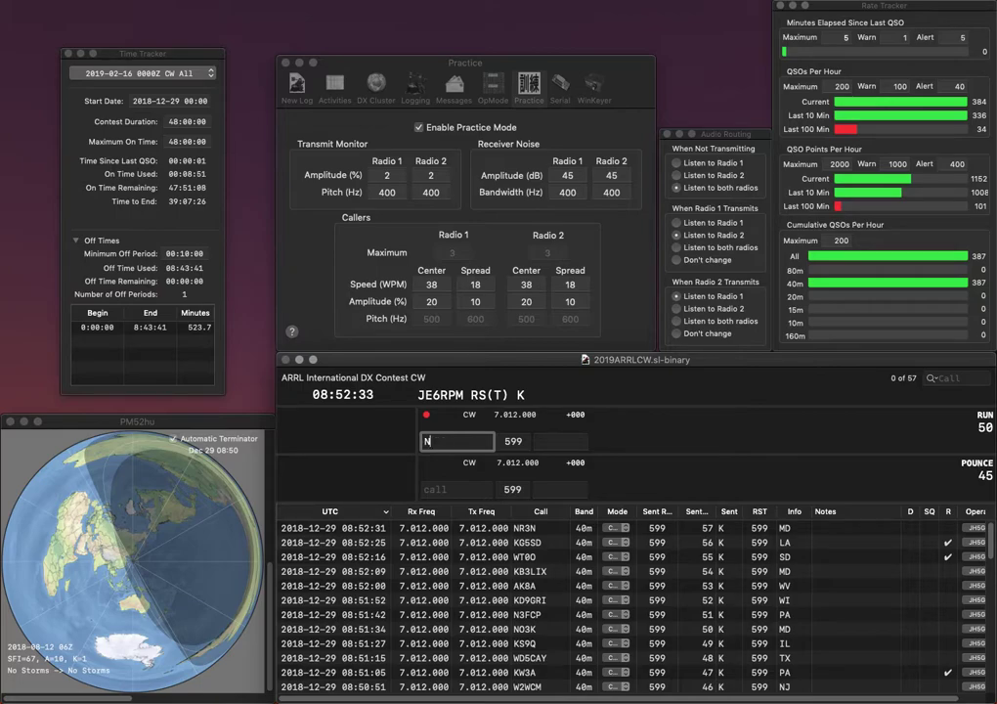
{"action": "key", "text": "Tab"}
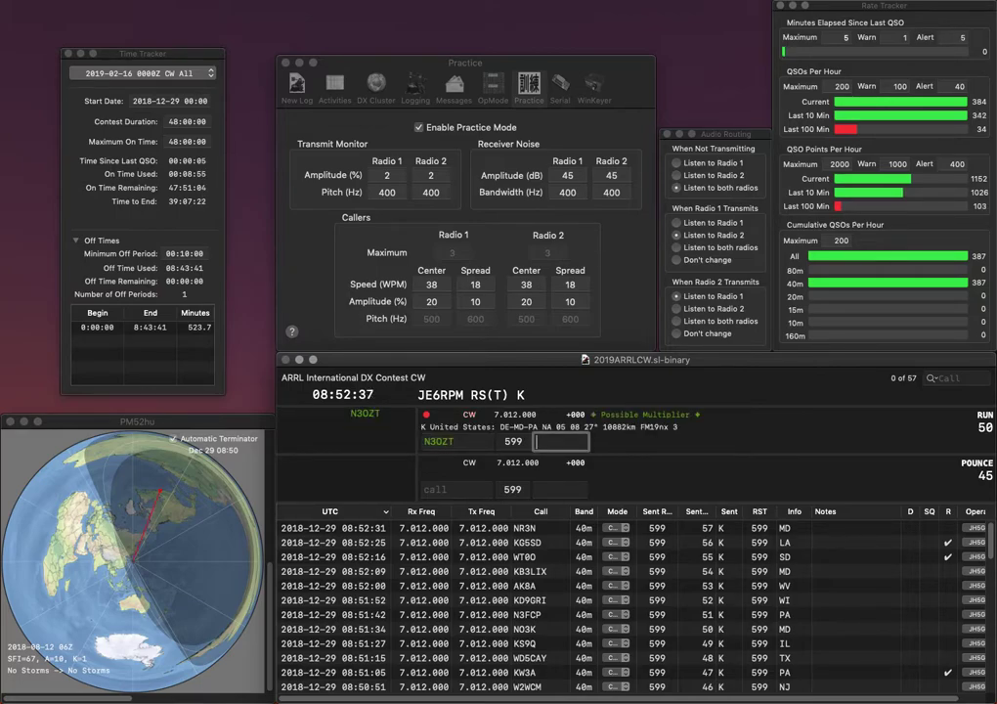
{"action": "type", "text": "MD"}
{"action": "key", "text": "Return"}
{"action": "type", "text": "K"}
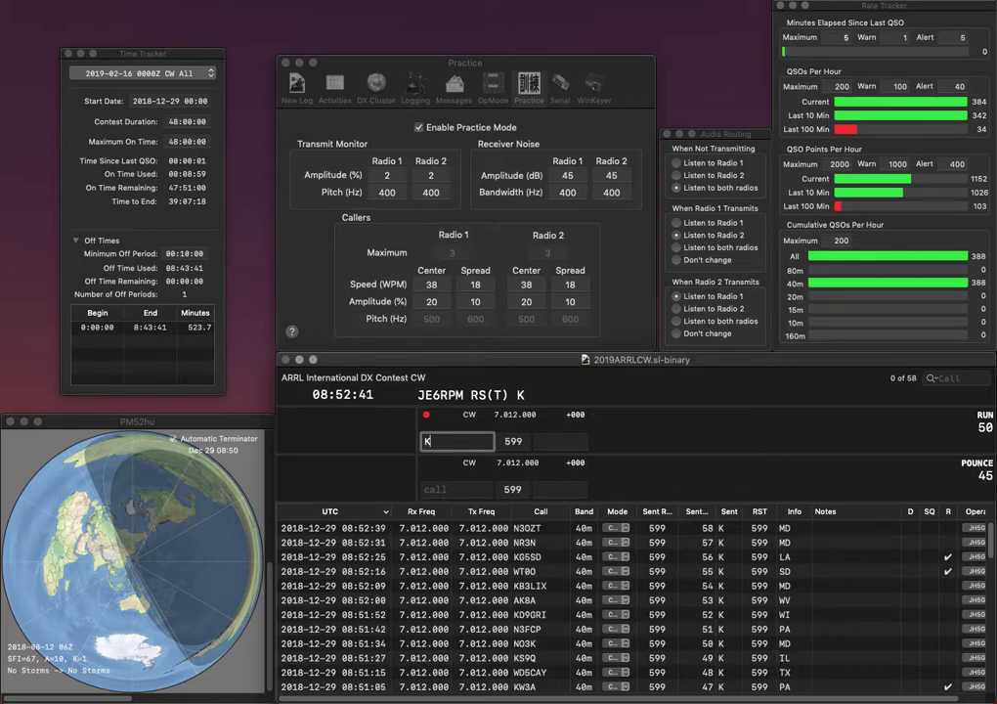
{"action": "type", "text": "M4SIE"}
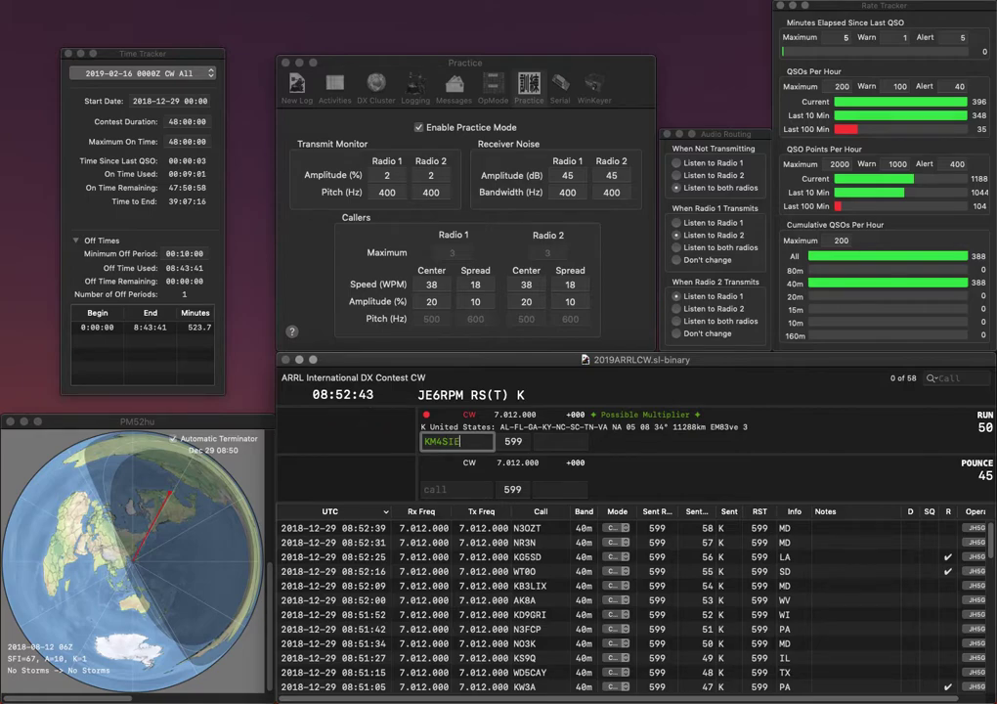
{"action": "key", "text": "BackSpace"}
{"action": "type", "text": "I"}
{"action": "key", "text": "Return"}
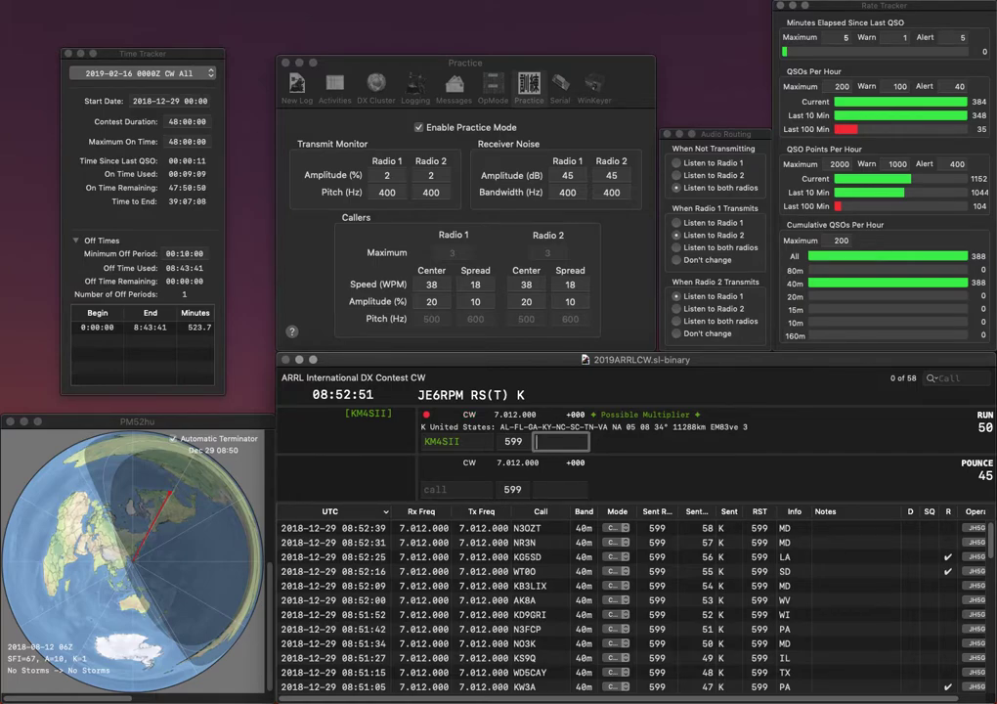
{"action": "type", "text": "KY"}
{"action": "key", "text": "Return"}
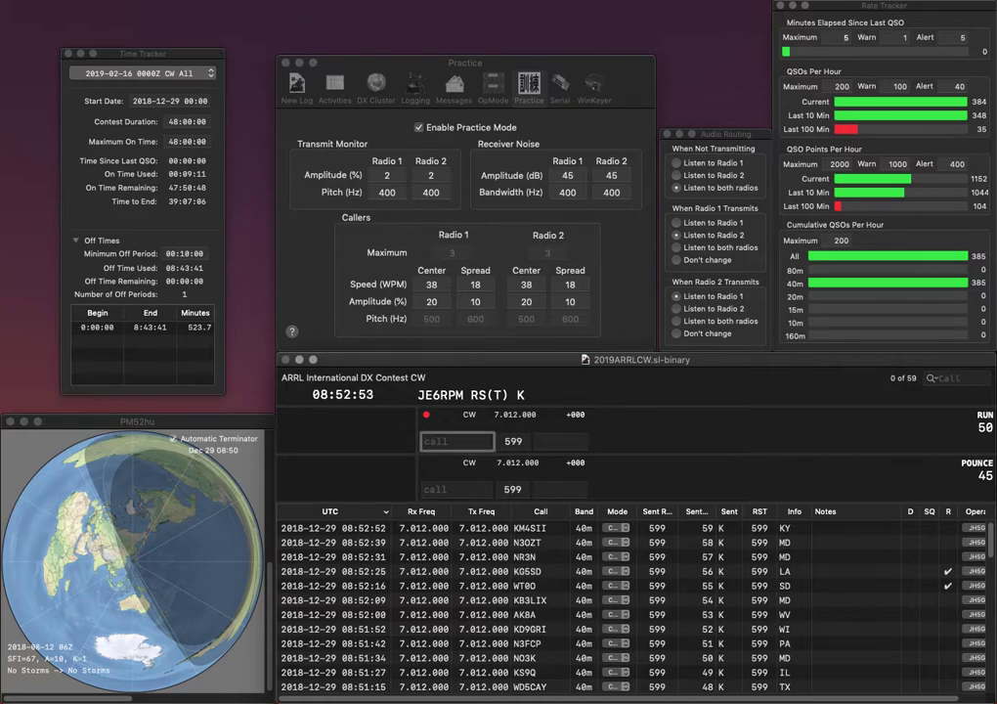
{"action": "type", "text": "WA6"}
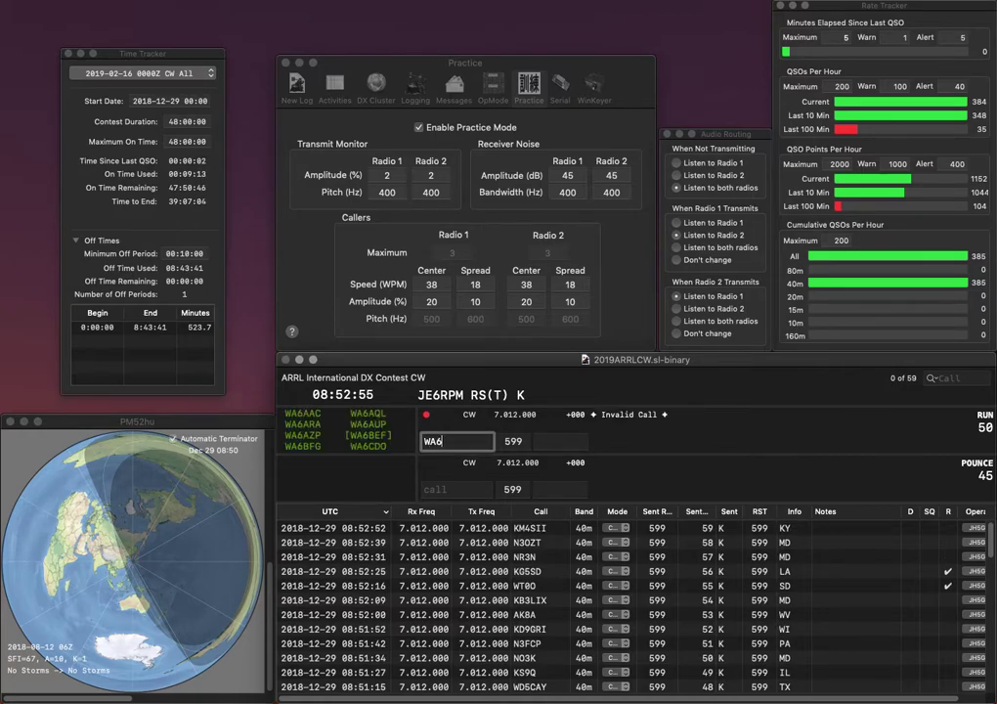
{"action": "type", "text": "JRZ"}
{"action": "key", "text": "Return"}
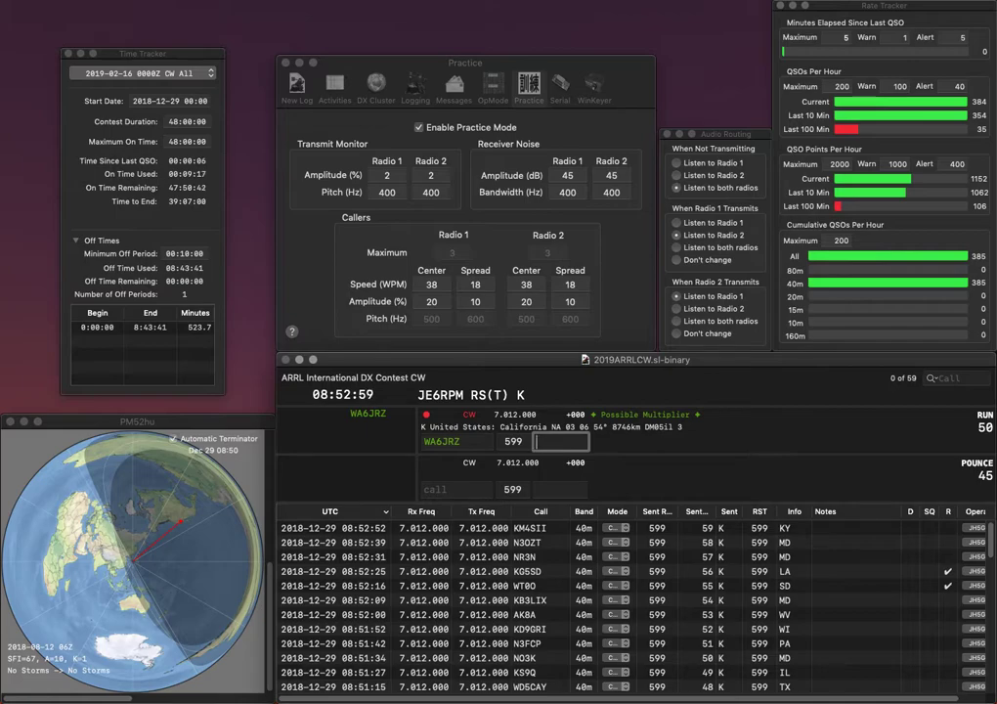
{"action": "type", "text": "CA"}
{"action": "key", "text": "Return"}
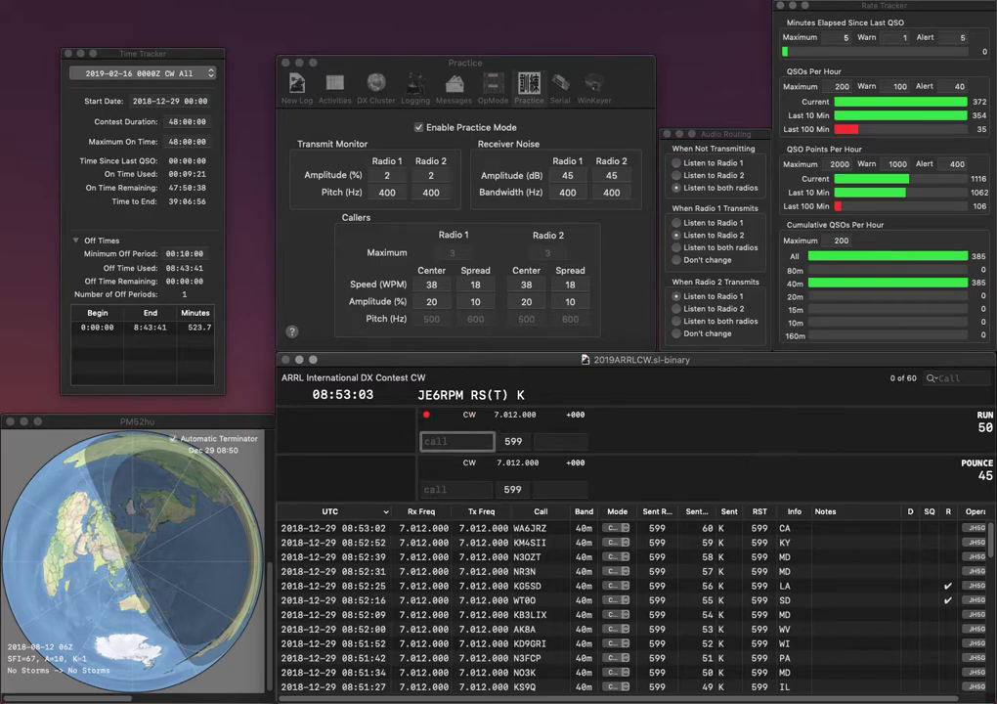
{"action": "type", "text": "K4YES"}
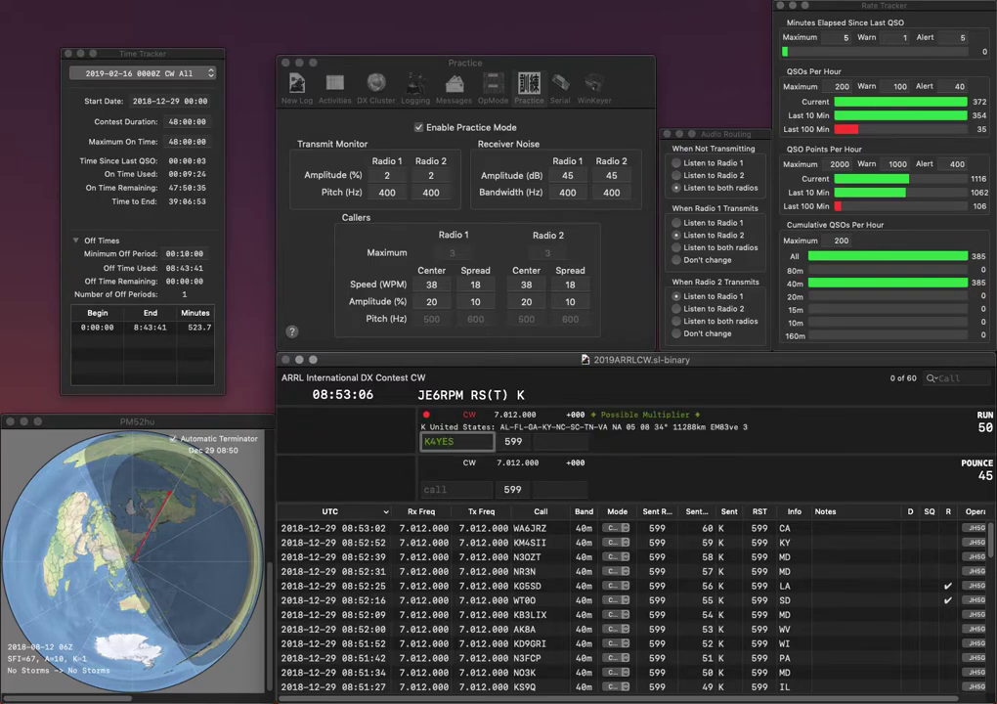
{"action": "key", "text": "BackSpace"}
{"action": "type", "text": "H"}
{"action": "key", "text": "space"}
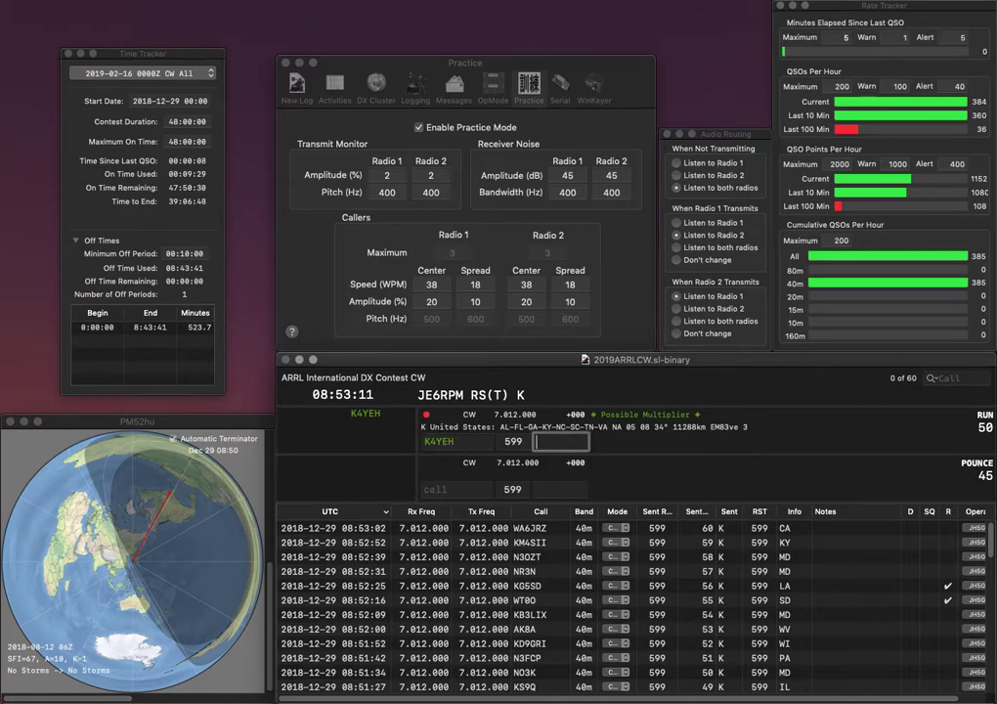
{"action": "type", "text": "GA"}
{"action": "key", "text": "Return"}
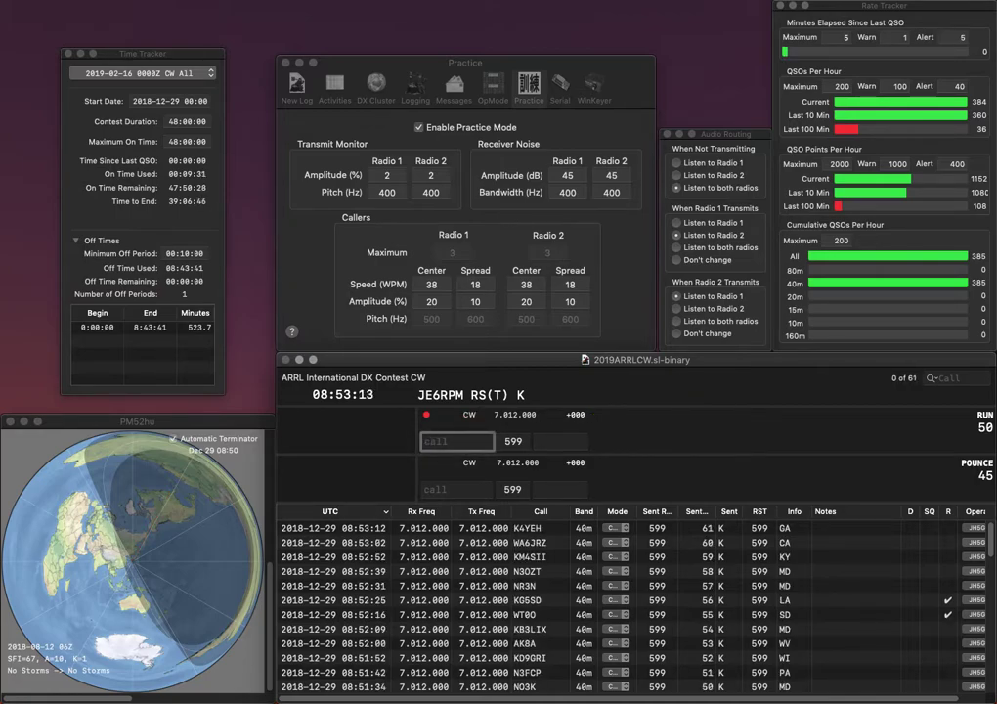
{"action": "type", "text": "K8EST"}
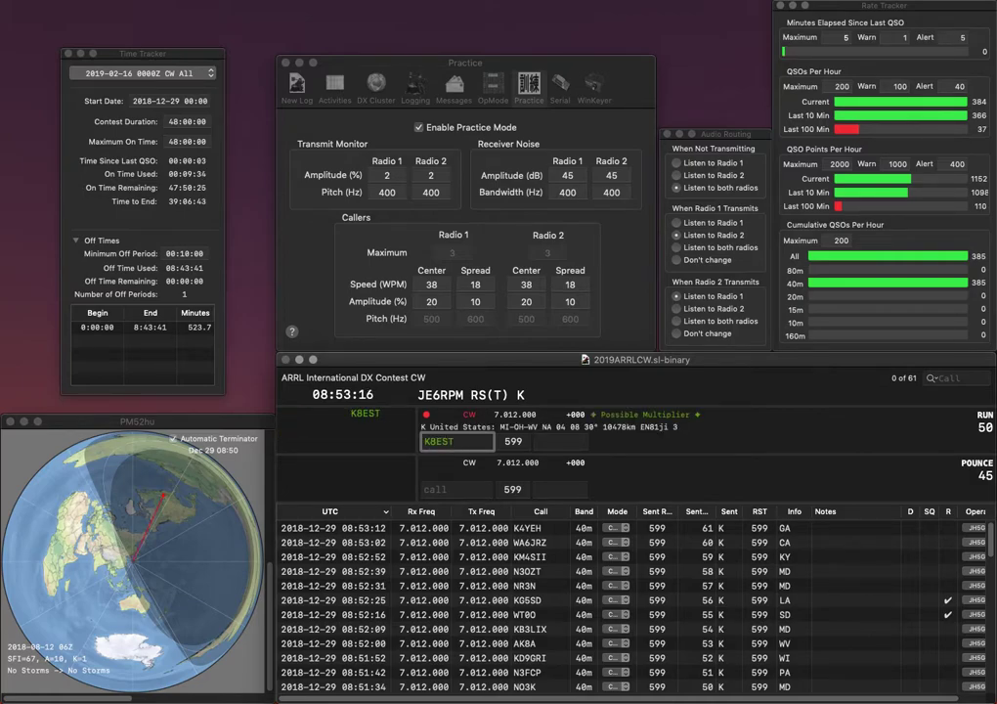
{"action": "key", "text": "Return"}
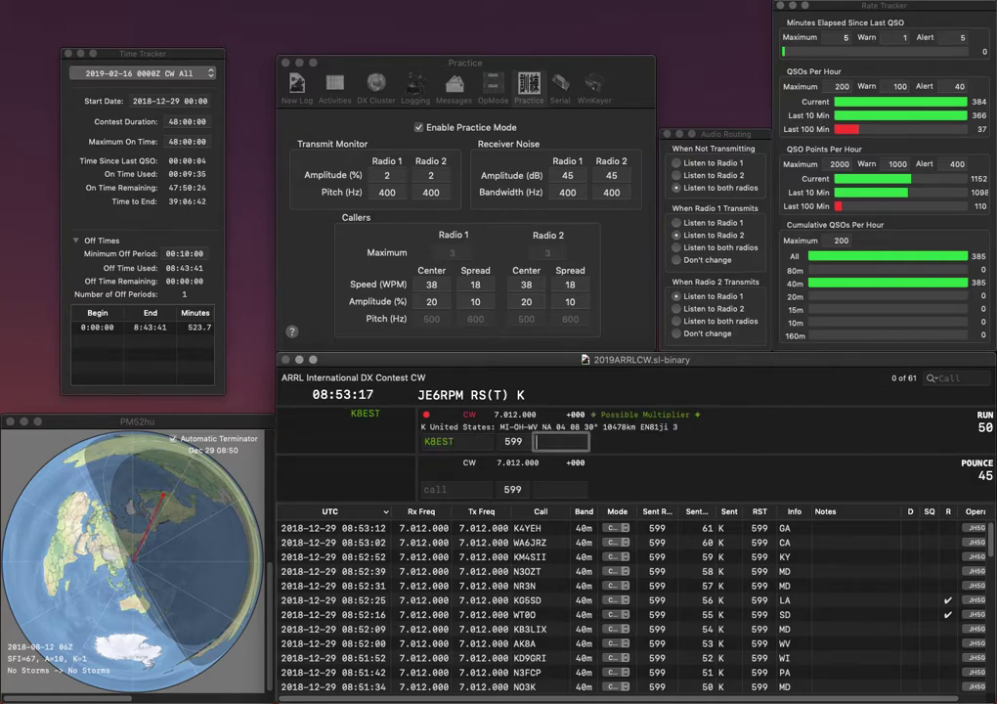
{"action": "type", "text": "MI"}
{"action": "key", "text": "Return"}
Enter call sign AC8E with received exchange OH and log the contact on the run radio.
{"action": "type", "text": "AC8E"}
{"action": "key", "text": "Return"}
{"action": "type", "text": "OH"}
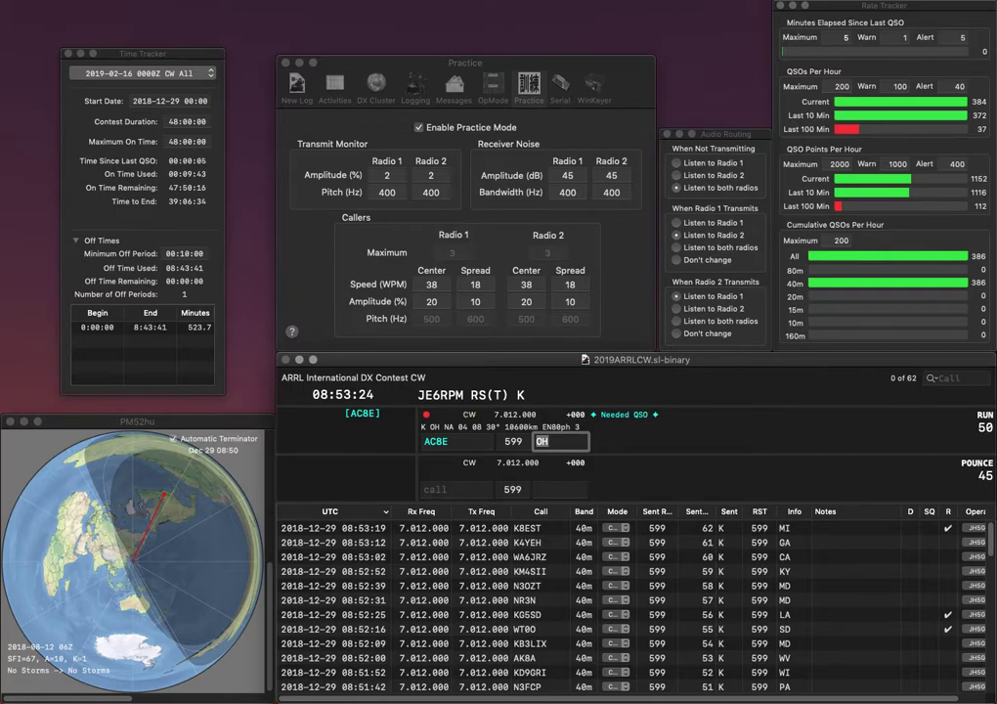
{"action": "key", "text": "Return"}
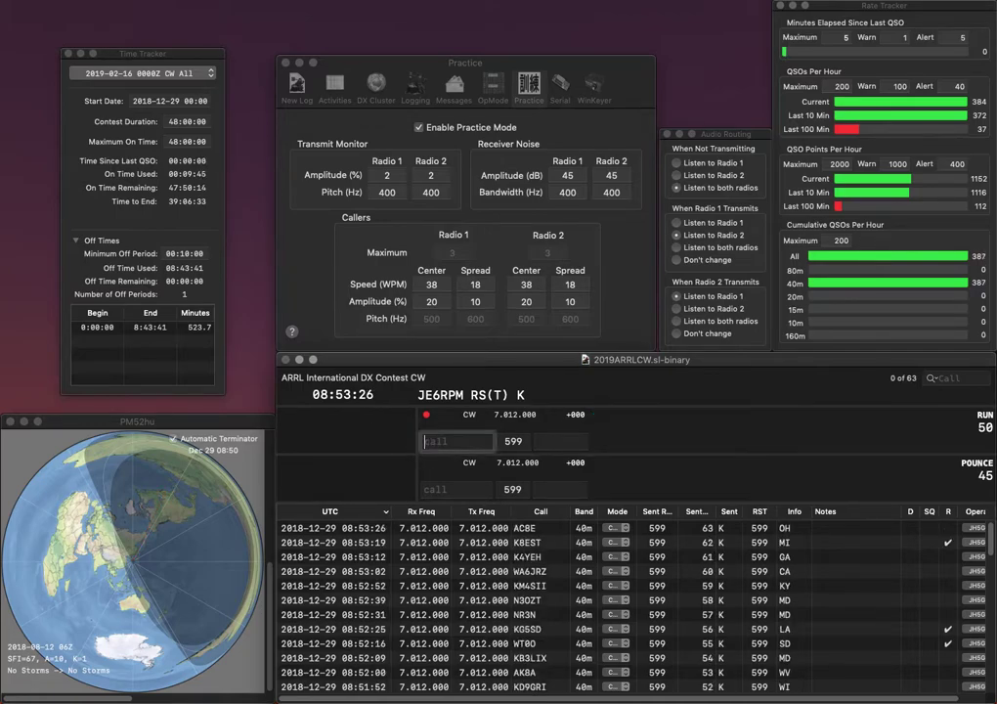
{"action": "type", "text": "W1OSM"}
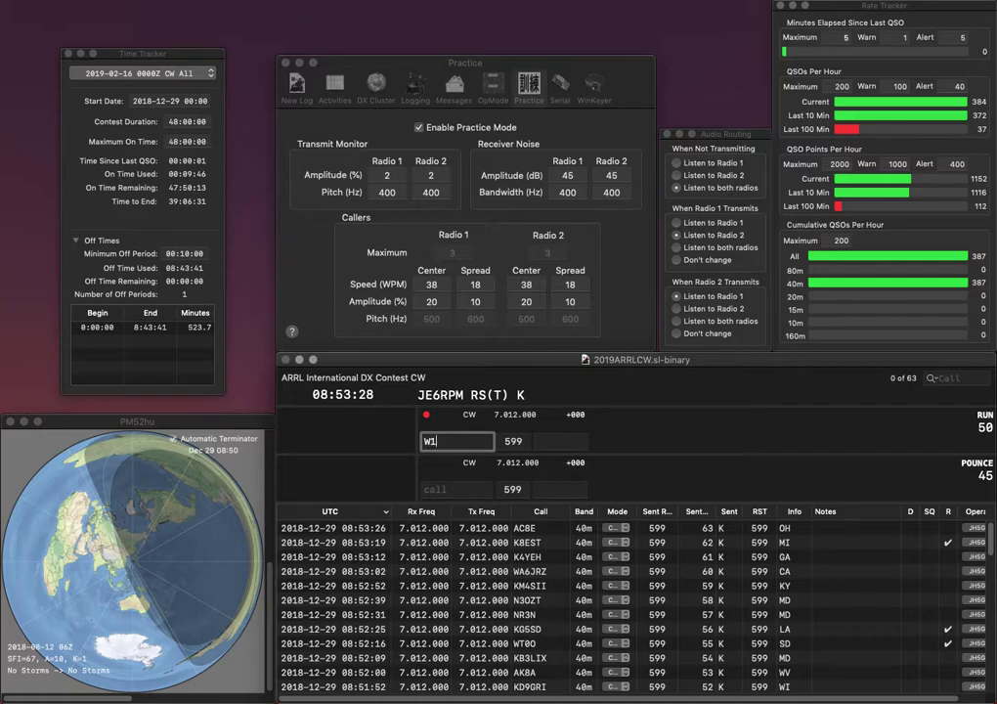
{"action": "key", "text": "BackSpace"}
{"action": "key", "text": "BackSpace"}
{"action": "key", "text": "BackSpace"}
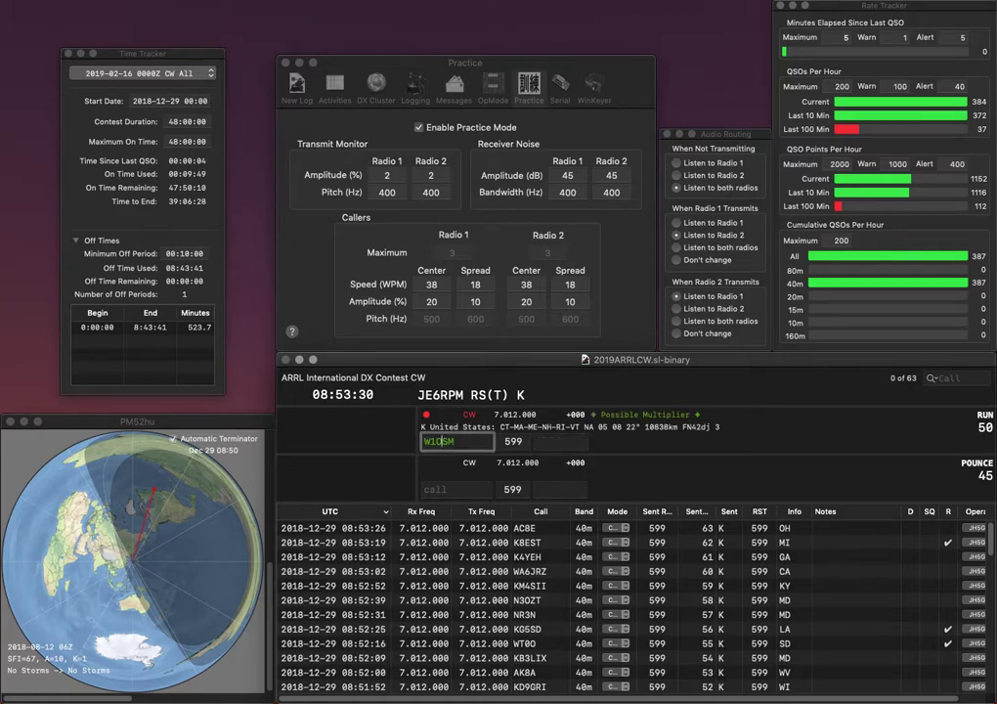
{"action": "type", "text": "MOH"}
{"action": "key", "text": "space"}
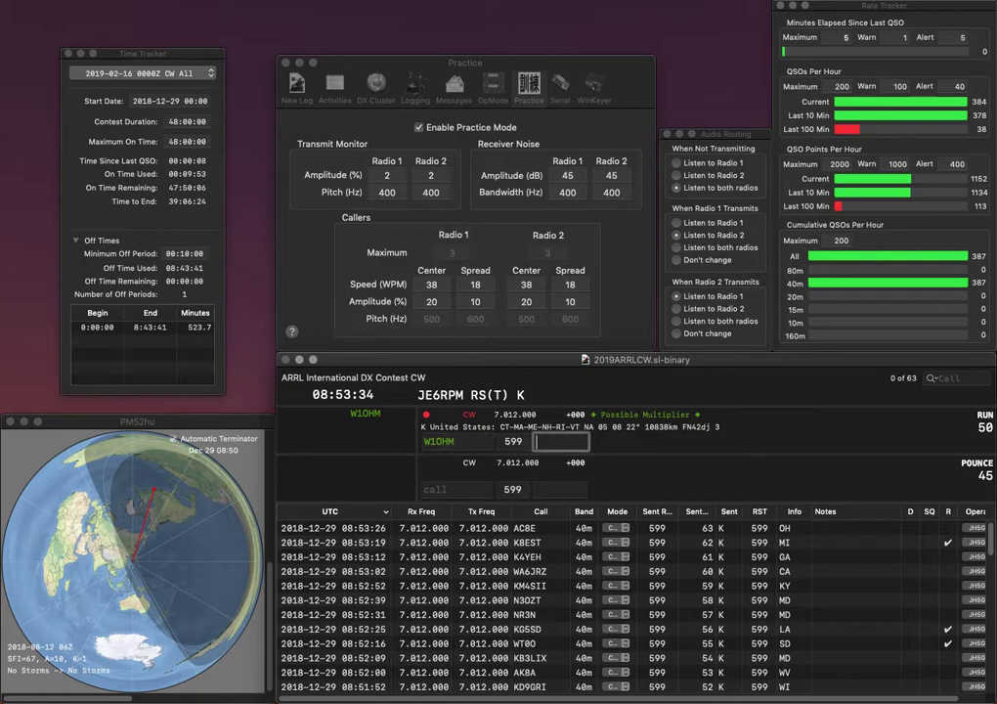
{"action": "type", "text": "MA"}
{"action": "key", "text": "Return"}
{"action": "type", "text": "N"}
{"action": "type", "text": "TS"}
{"action": "key", "text": "Left"}
{"action": "key", "text": "Left"}
{"action": "key", "text": "Left"}
{"action": "key", "text": "Left"}
{"action": "type", "text": "9"}
{"action": "key", "text": "Right"}
{"action": "key", "text": "Delete"}
{"action": "type", "text": "E"}
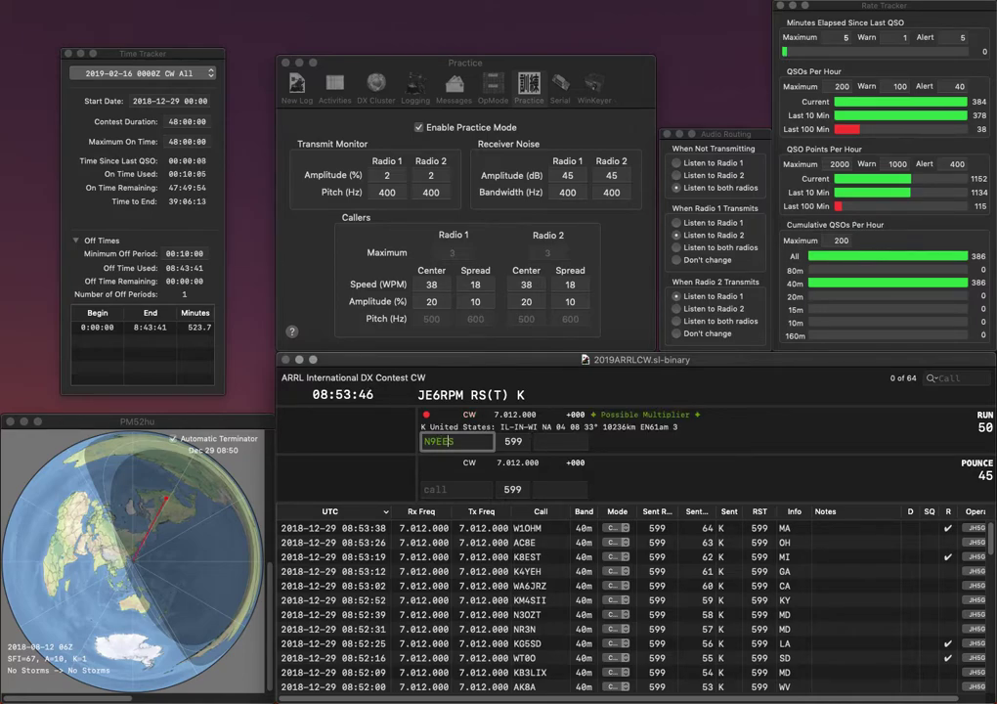
{"action": "key", "text": "BackSpace"}
{"action": "key", "text": "BackSpace"}
{"action": "key", "text": "BackSpace"}
{"action": "type", "text": "TE"}
{"action": "key", "text": "Tab"}
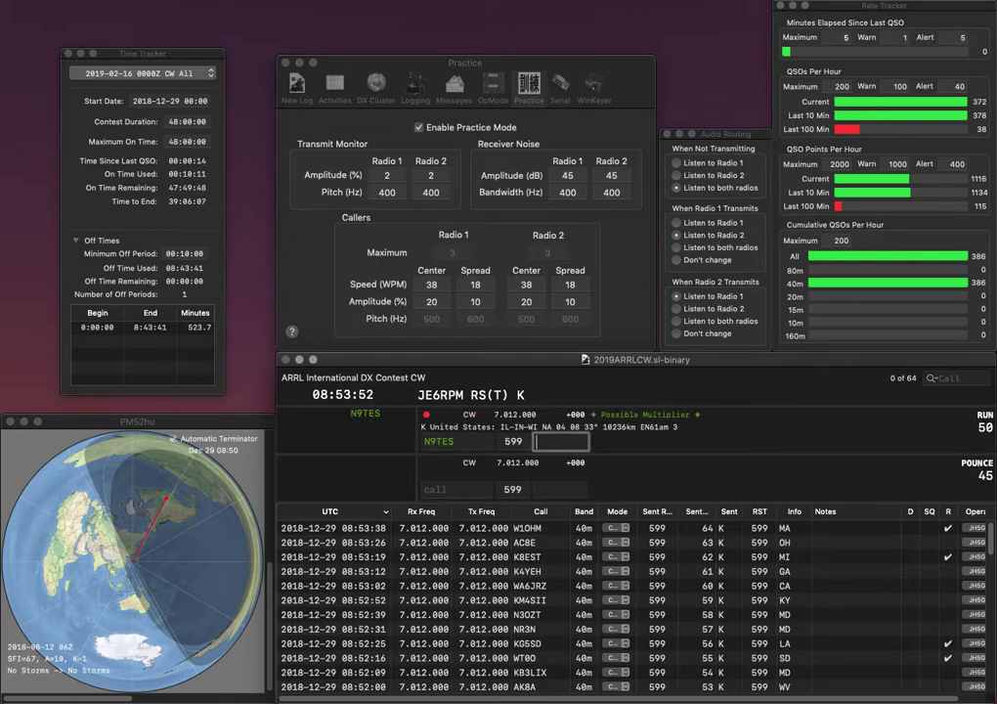
{"action": "type", "text": "IL"}
{"action": "key", "text": "Return"}
{"action": "type", "text": "W4FEB"}
{"action": "key", "text": "Tab"}
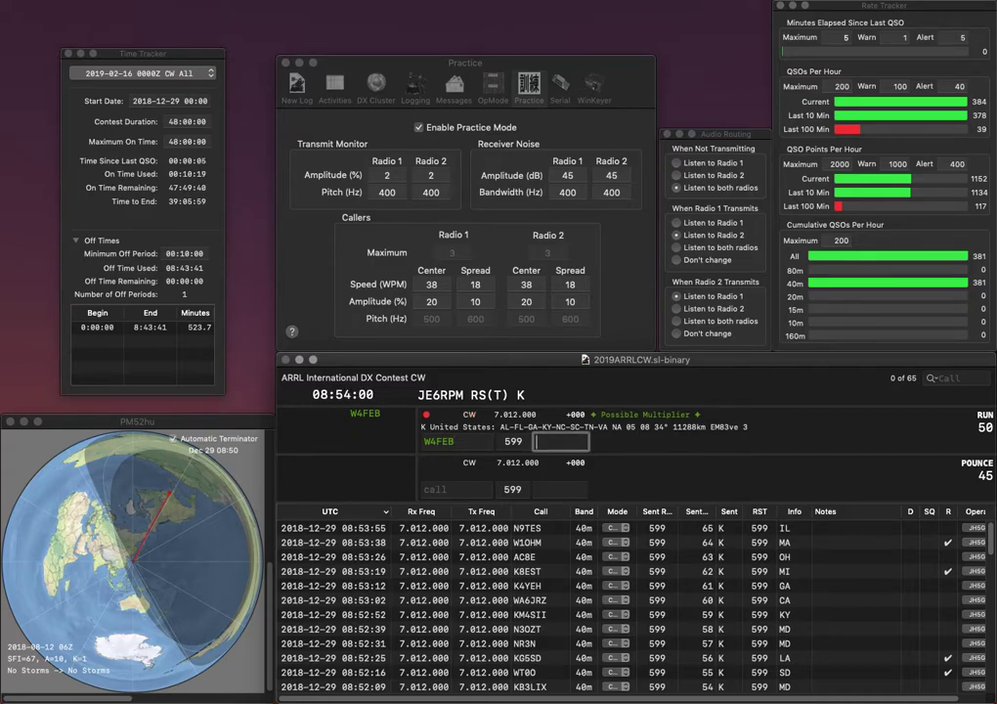
{"action": "type", "text": "NC"}
{"action": "key", "text": "Return"}
Enter call sign W4JKL with received exchange KY and log the contact on the run radio.
{"action": "type", "text": "W4"}
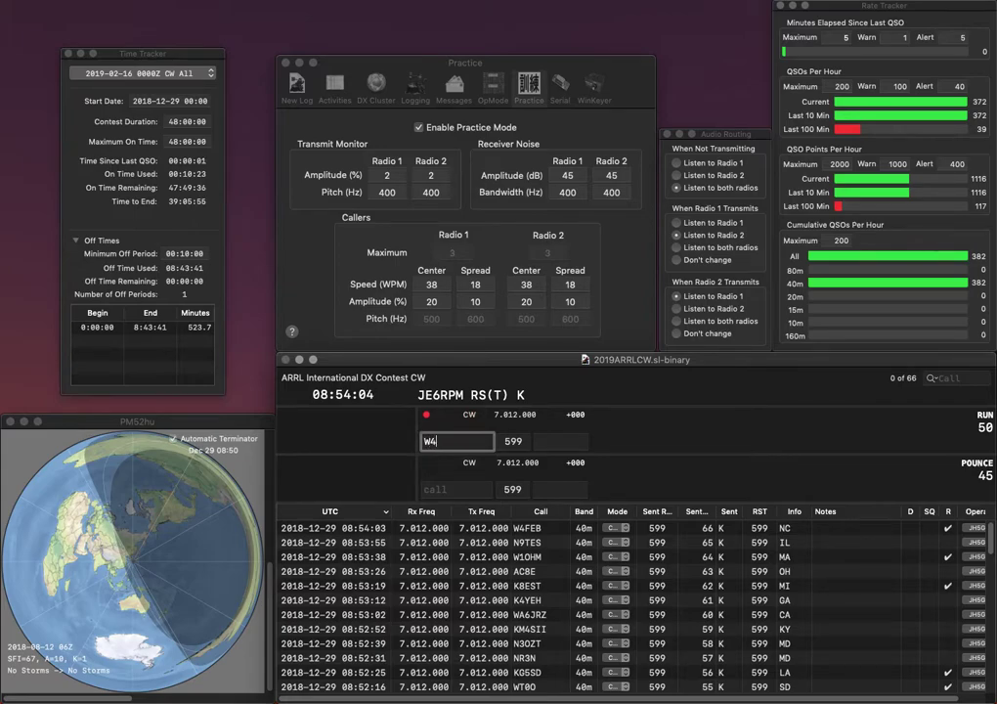
{"action": "type", "text": "JKL"}
{"action": "key", "text": "space"}
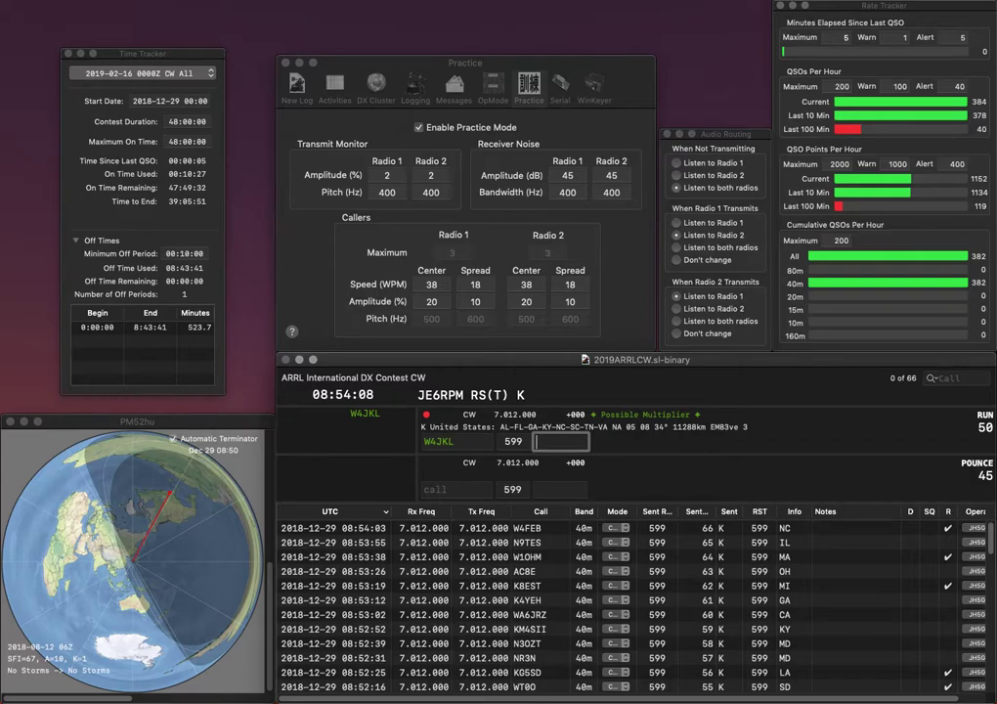
{"action": "type", "text": "KY"}
{"action": "key", "text": "Return"}
{"action": "type", "text": "W"}
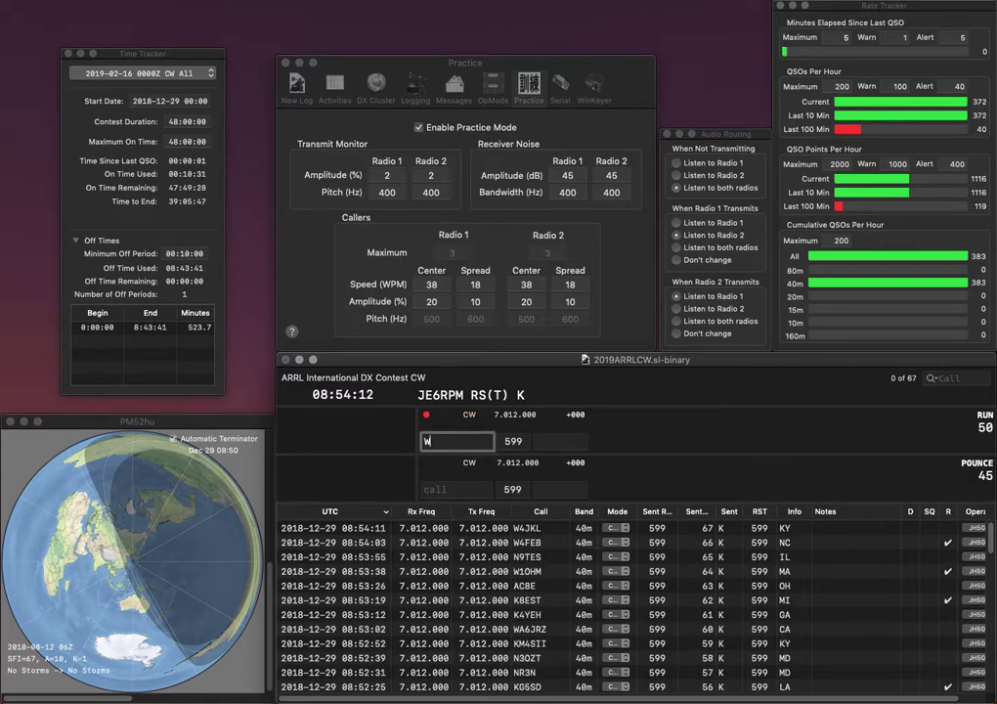
{"action": "type", "text": "1BN"}
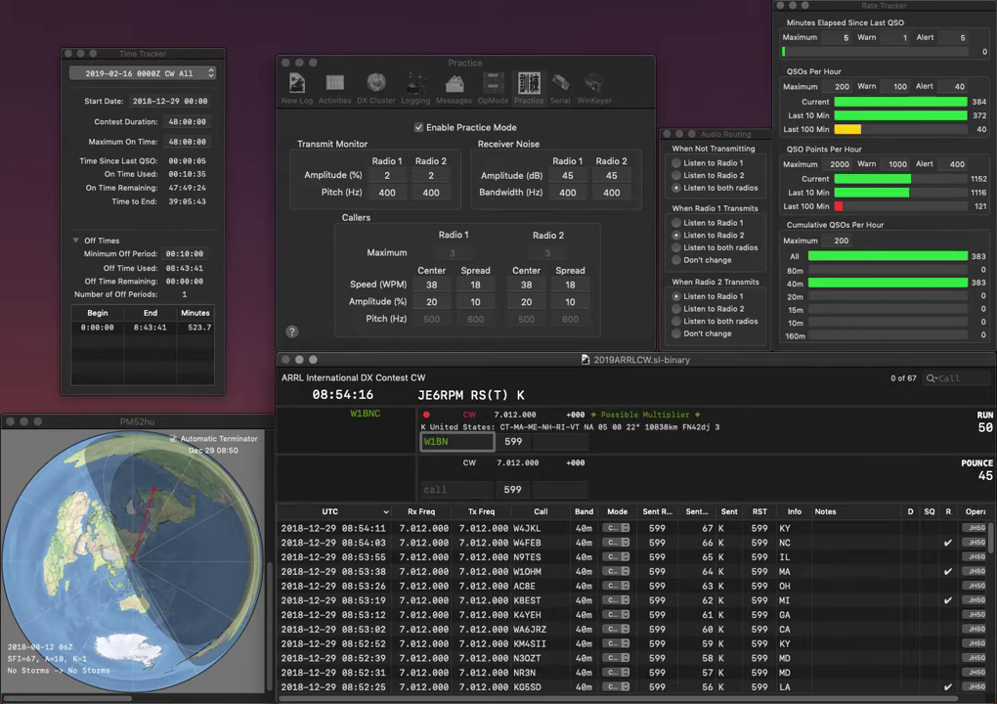
{"action": "key", "text": "Left"}
{"action": "key", "text": "BackSpace"}
{"action": "type", "text": "D"}
{"action": "key", "text": "BackSpace"}
{"action": "key", "text": "BackSpace"}
{"action": "type", "text": "J6"}
{"action": "key", "text": "space"}
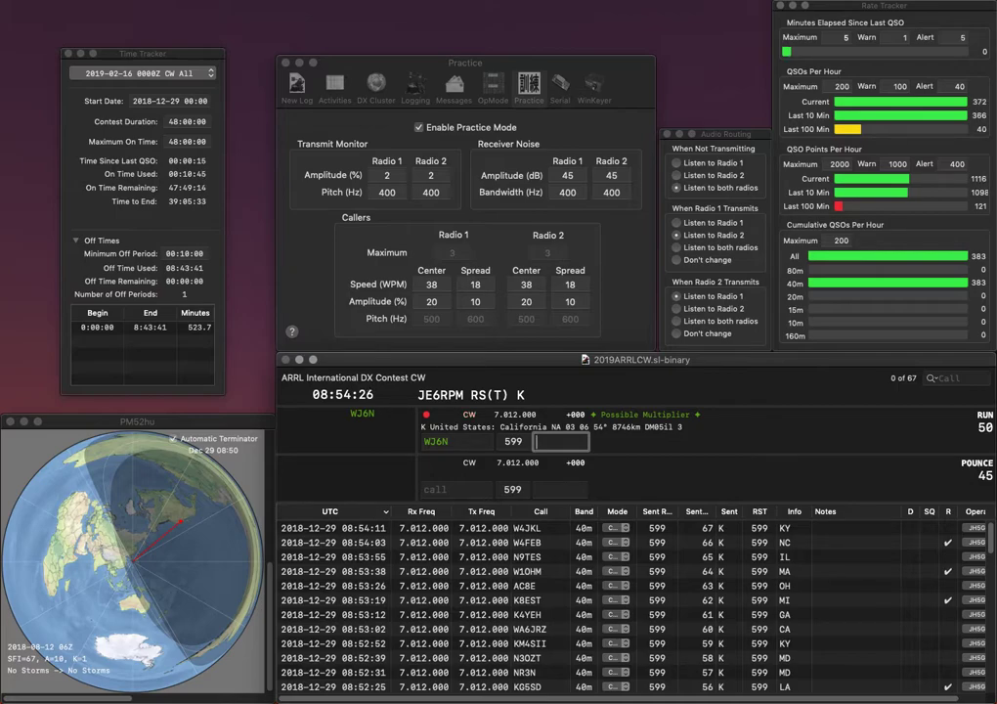
{"action": "type", "text": "CA"}
{"action": "key", "text": "Return"}
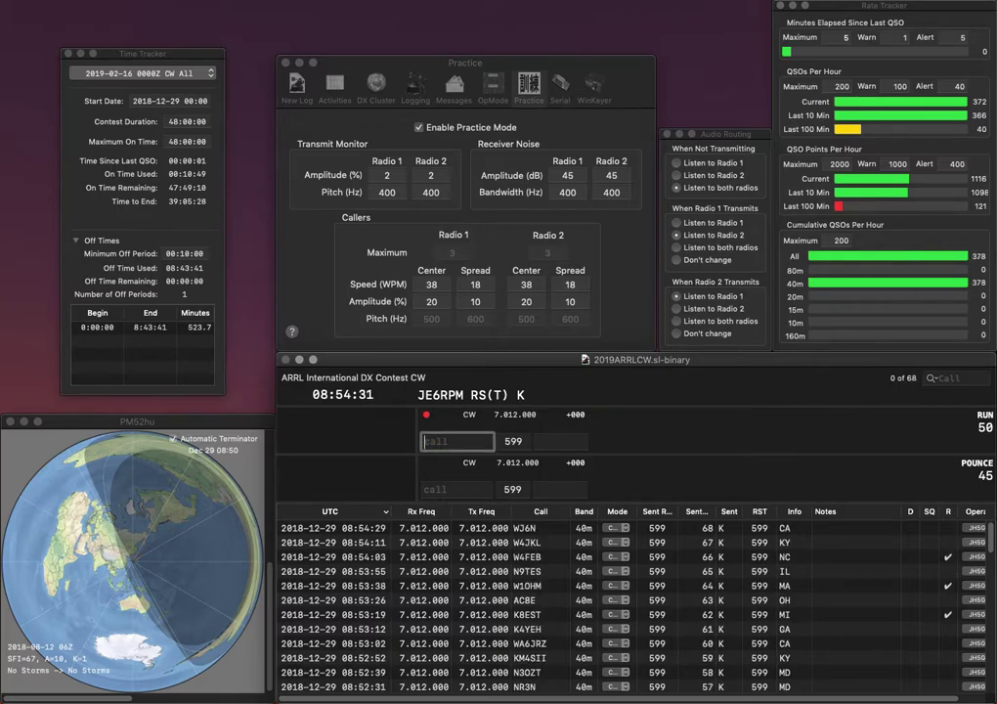
Enter call sign W2WCM, accept the prefilled exchange NJ and log the contact on the run radio.
{"action": "type", "text": "W2WCM"}
{"action": "key", "text": "space"}
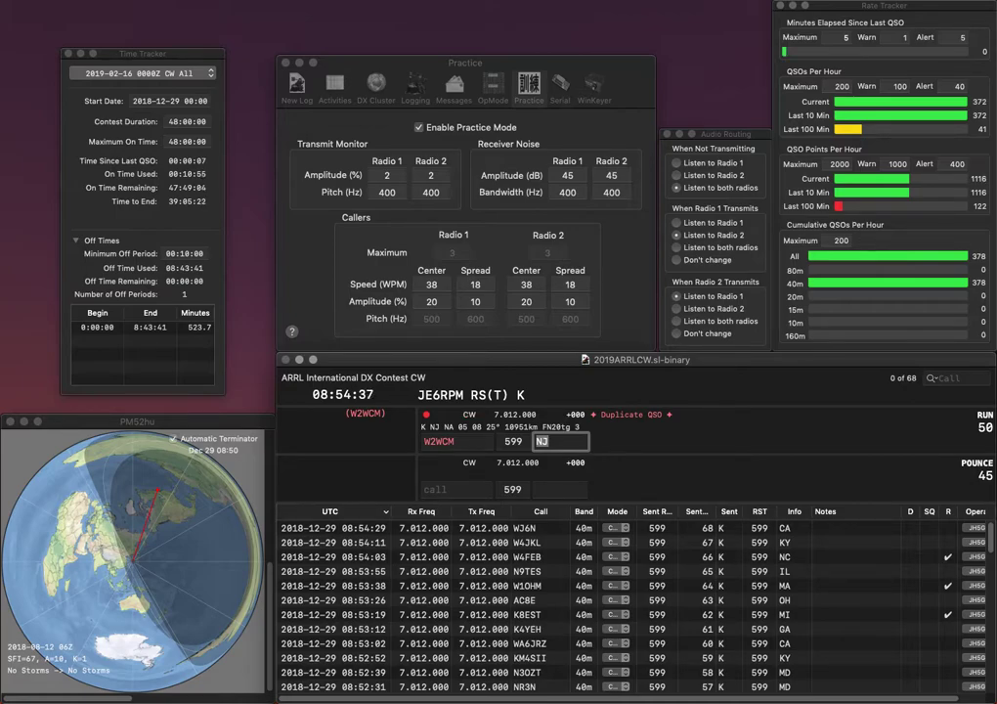
{"action": "key", "text": "Return"}
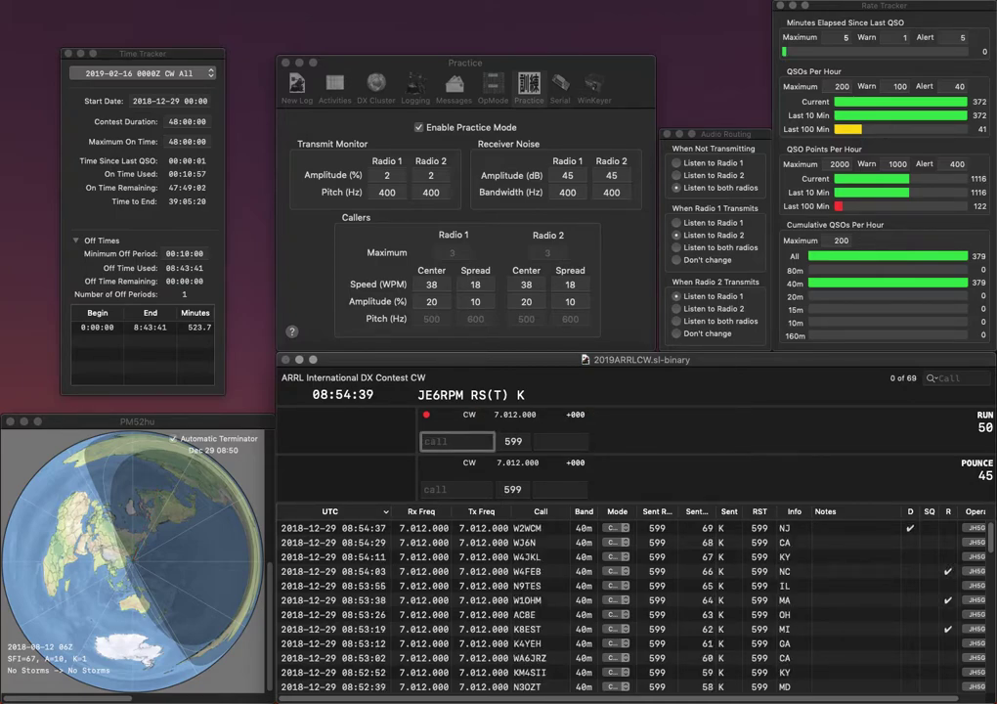
{"action": "type", "text": "KG4JYB"}
{"action": "key", "text": "Return"}
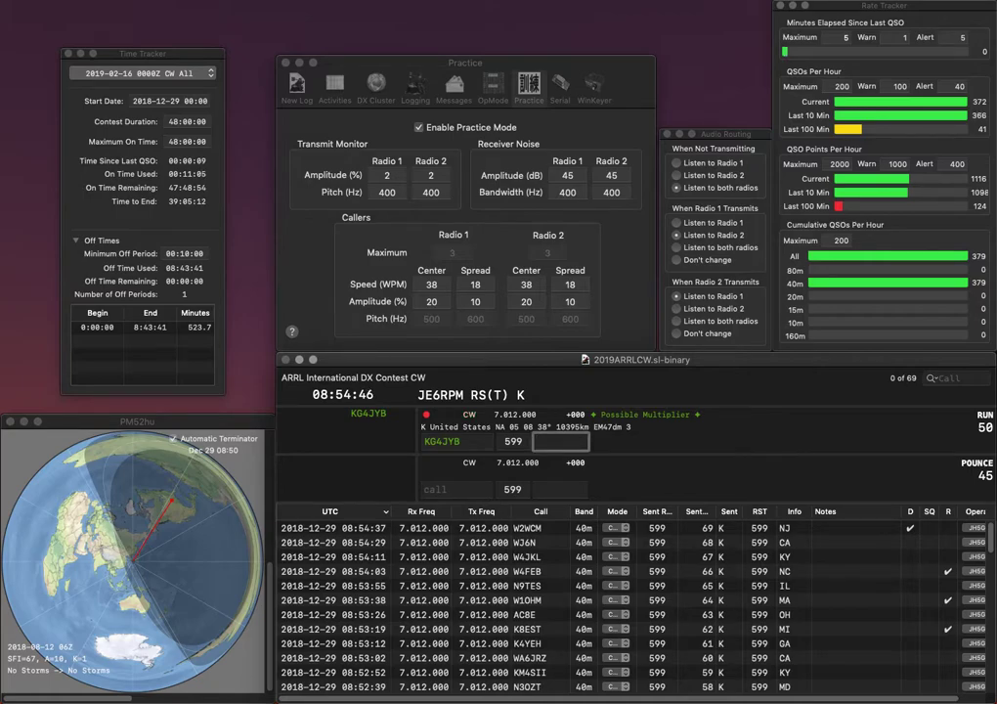
{"action": "type", "text": "KY"}
{"action": "key", "text": "Return"}
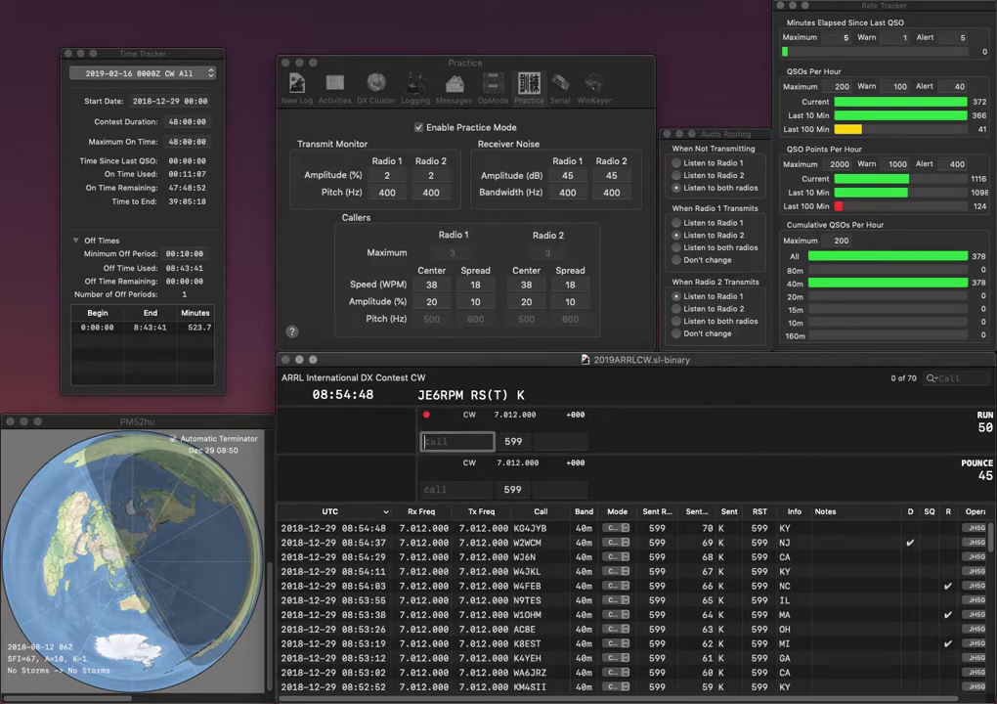
{"action": "type", "text": "W6M"}
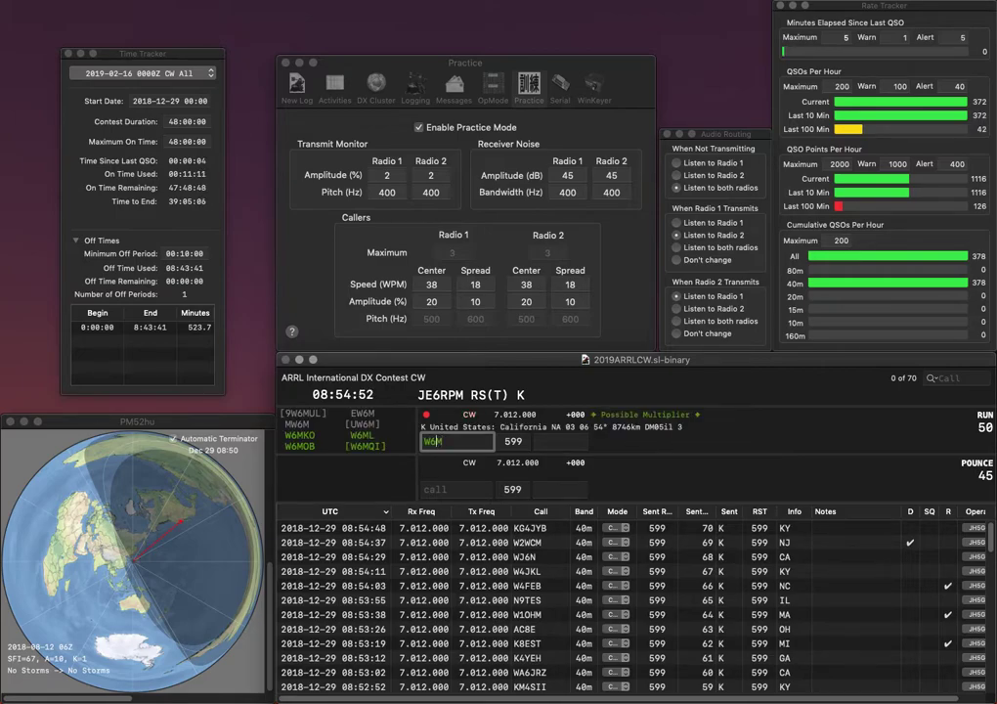
{"action": "type", "text": "AM"}
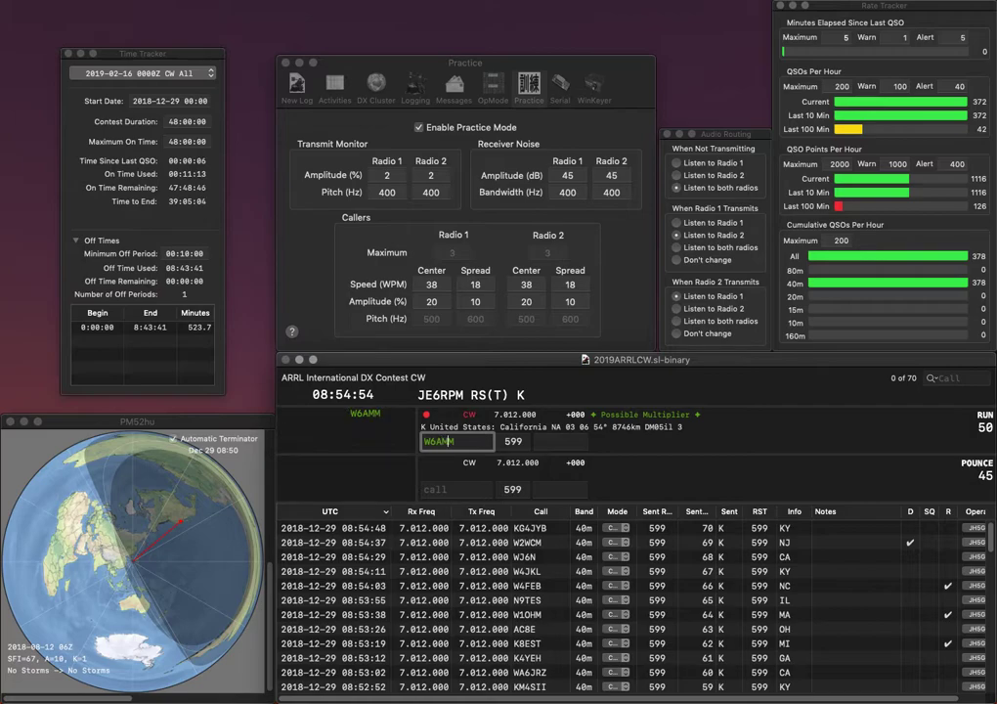
{"action": "key", "text": "Tab"}
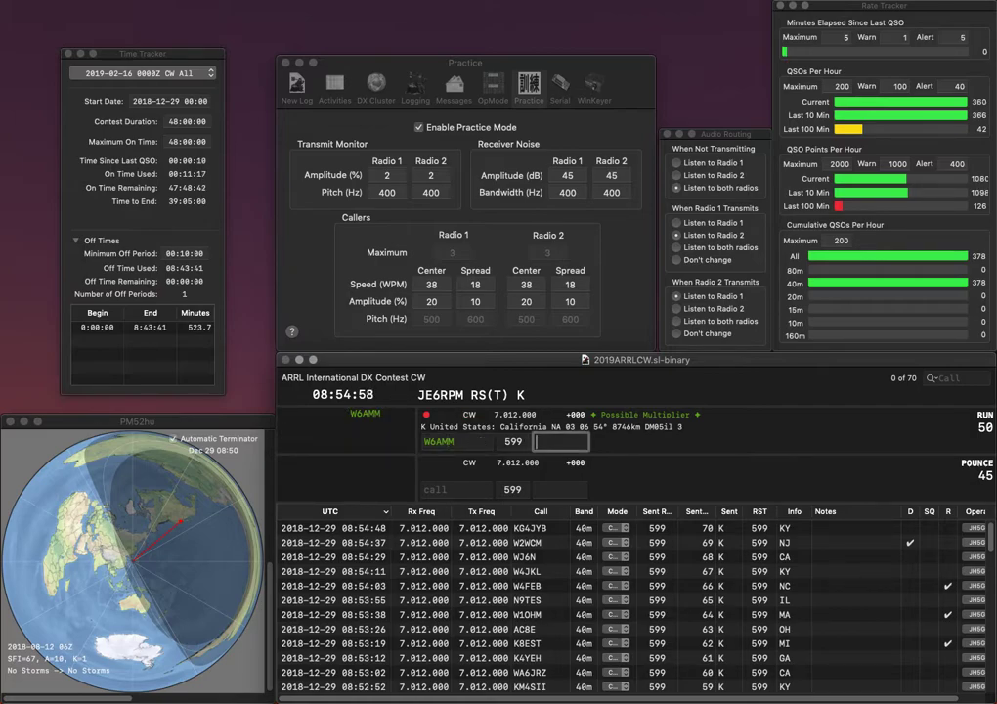
{"action": "type", "text": "CA"}
{"action": "key", "text": "Return"}
{"action": "type", "text": "K4L"}
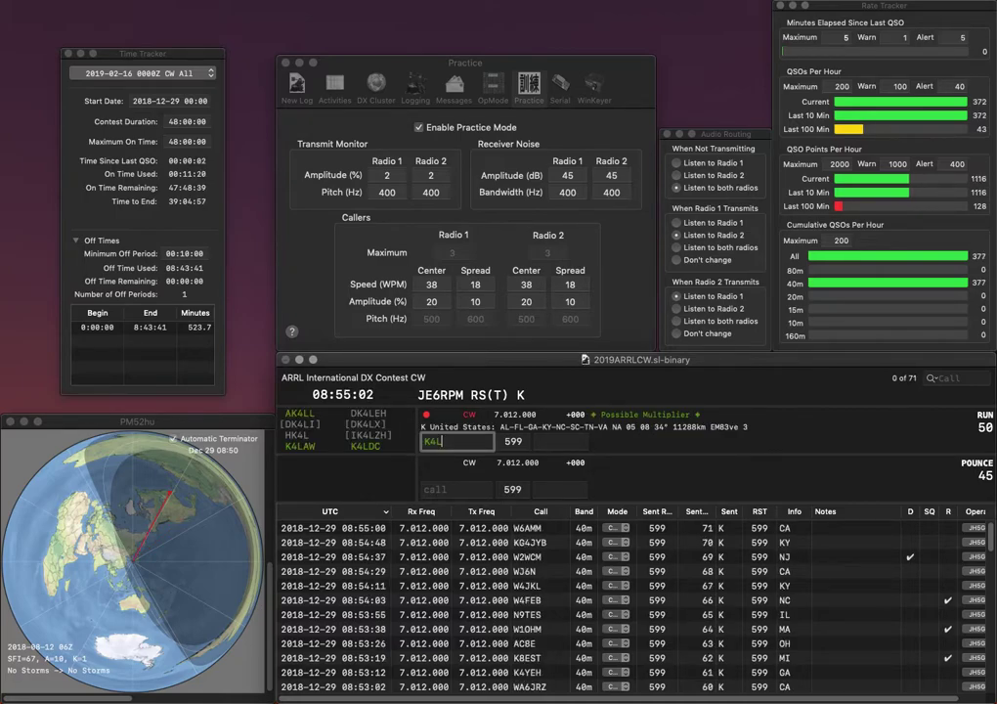
{"action": "type", "text": "SK"}
{"action": "key", "text": "Return"}
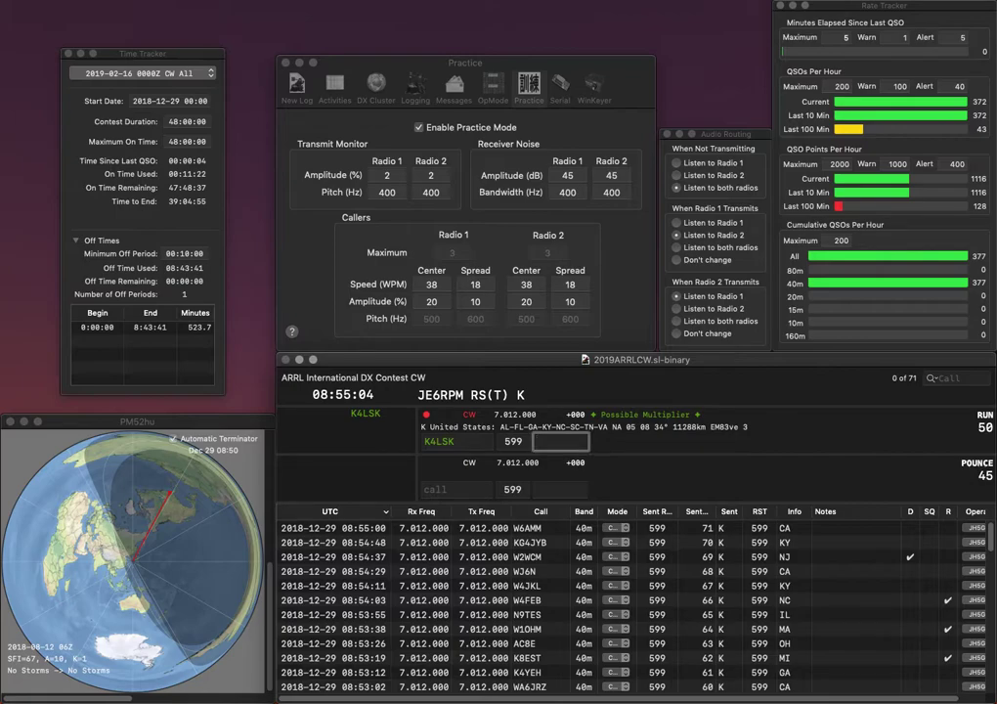
{"action": "type", "text": "KY"}
{"action": "key", "text": "Return"}
{"action": "type", "text": "K3J"}
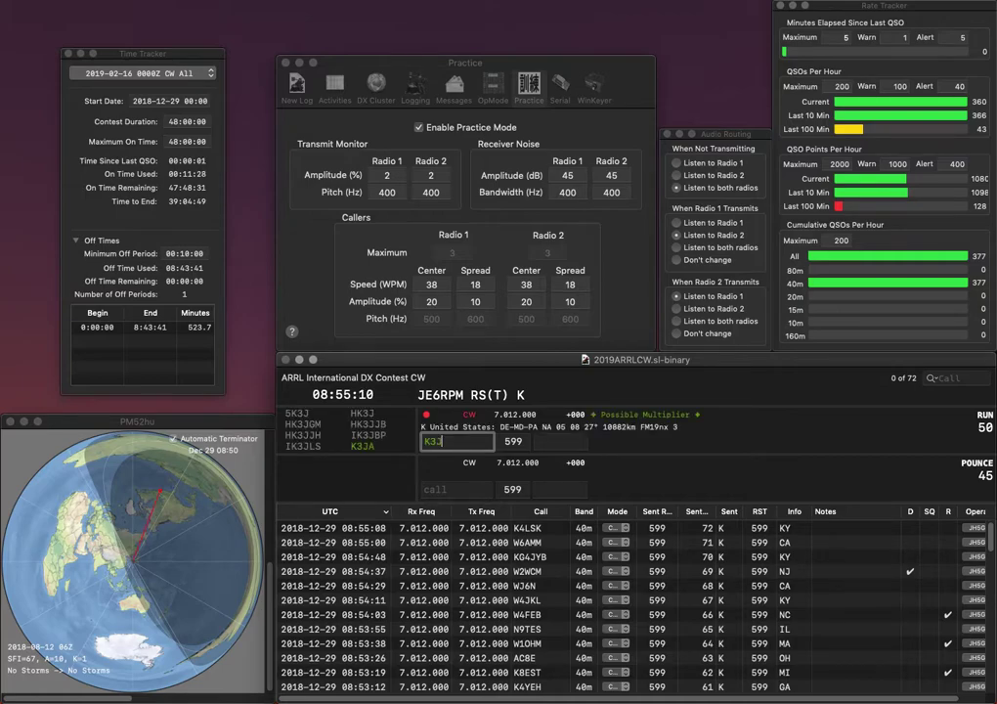
{"action": "type", "text": "PT"}
{"action": "key", "text": "space"}
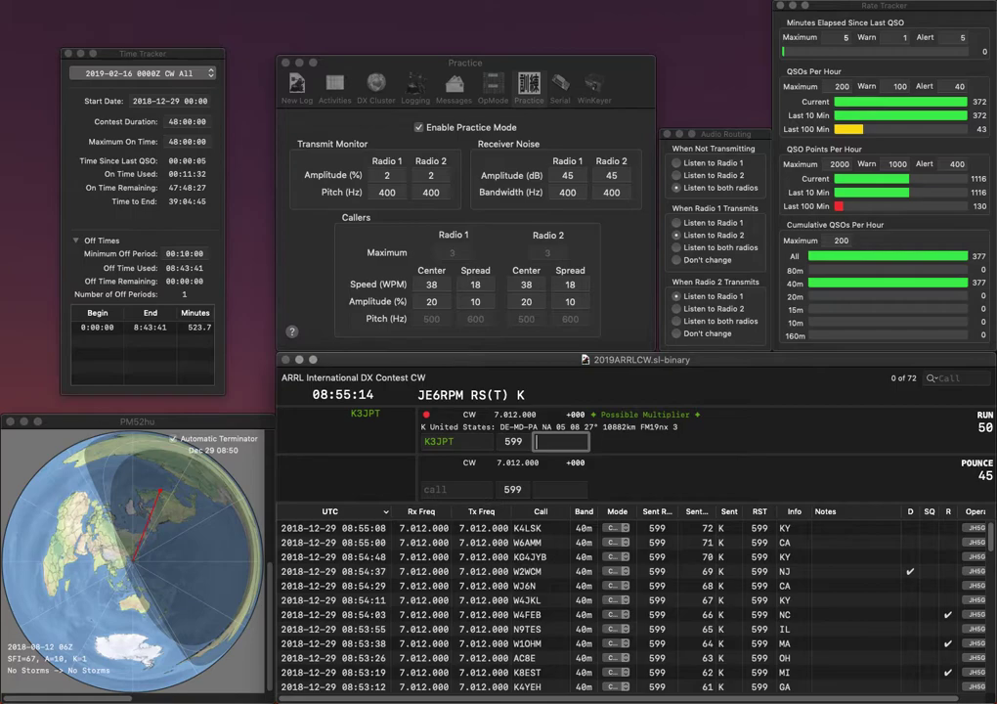
{"action": "type", "text": "MD"}
{"action": "key", "text": "Return"}
{"action": "type", "text": "WS6"}
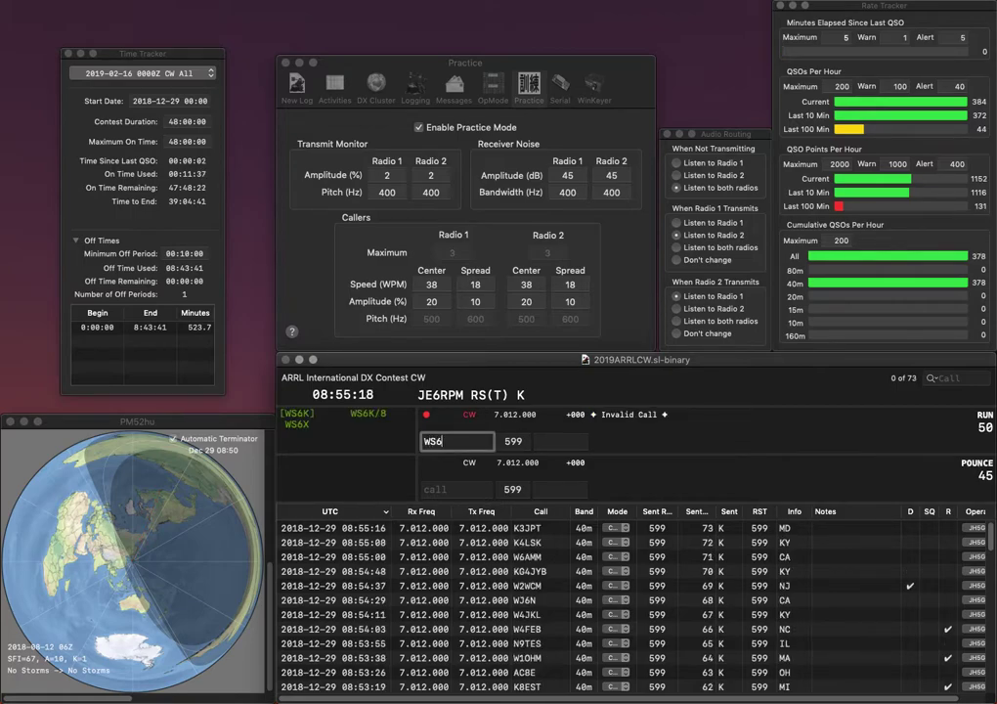
{"action": "key", "text": "BackSpace"}
{"action": "type", "text": "5W"}
{"action": "key", "text": "Tab"}
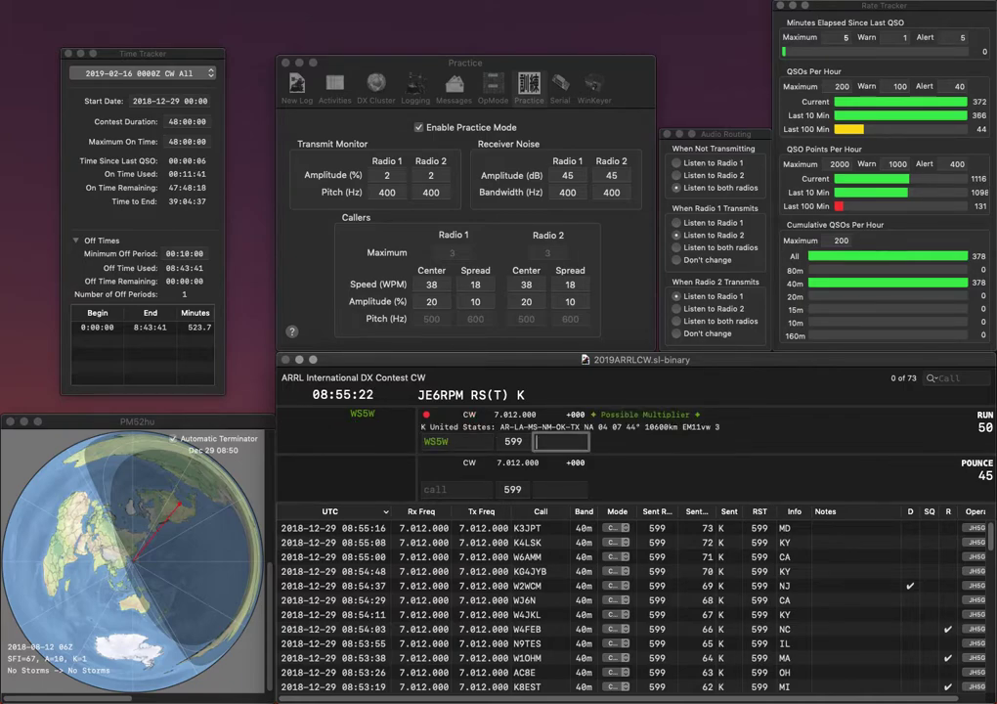
{"action": "type", "text": "LA"}
{"action": "key", "text": "Return"}
{"action": "type", "text": "W1KDA"}
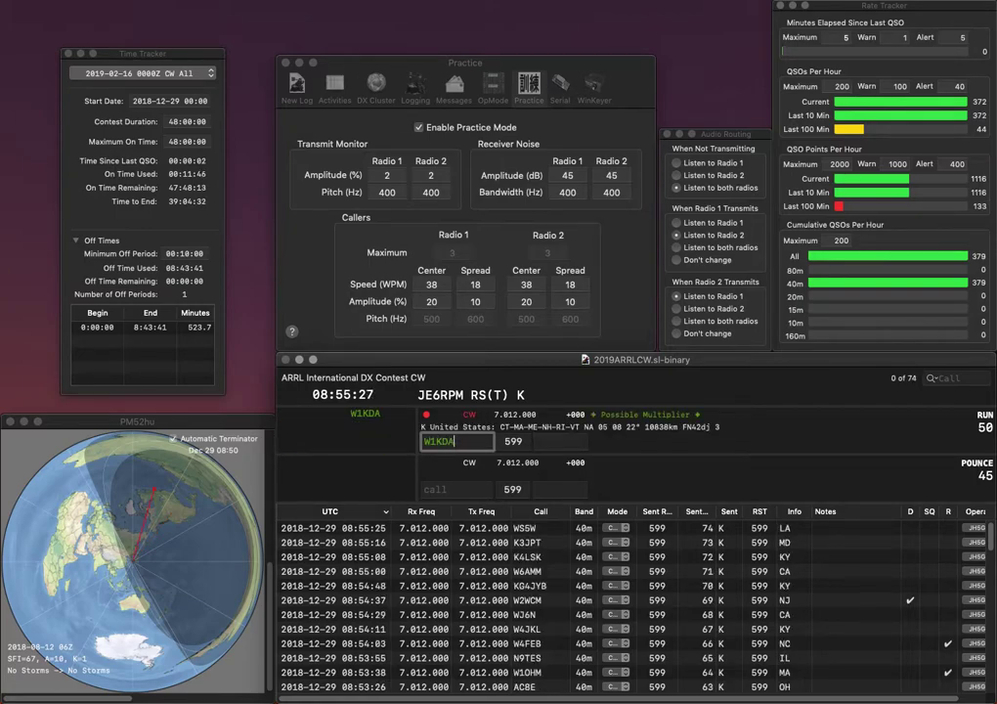
{"action": "key", "text": "space"}
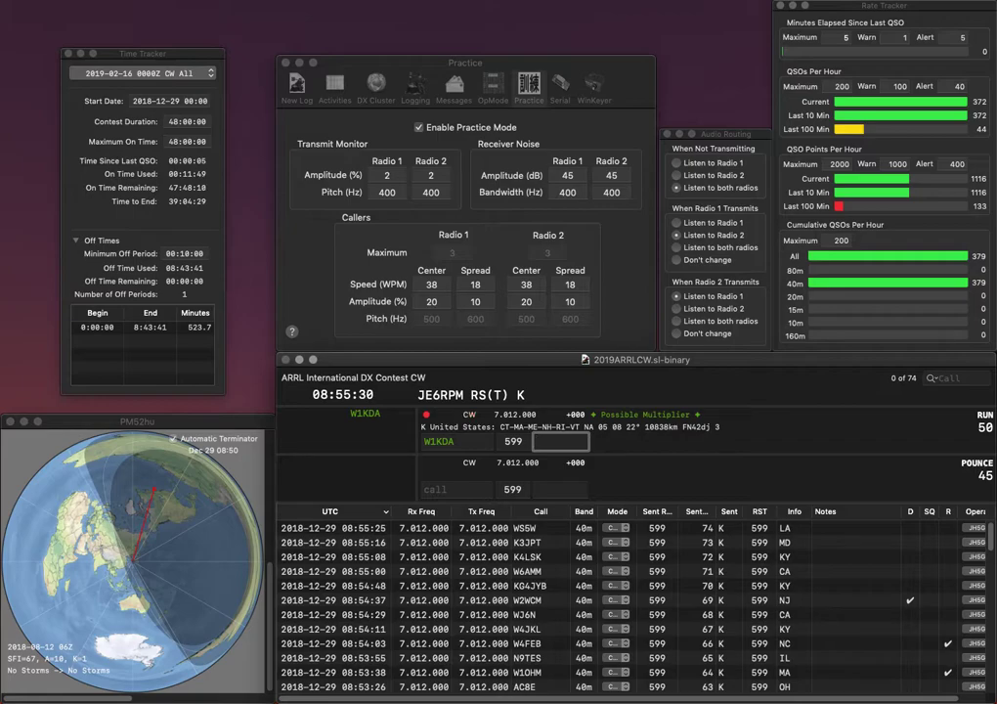
{"action": "type", "text": "RI"}
{"action": "key", "text": "Return"}
Enter call sign AA3WB with received exchange PA and log the contact on the run radio.
{"action": "type", "text": "AA3WB"}
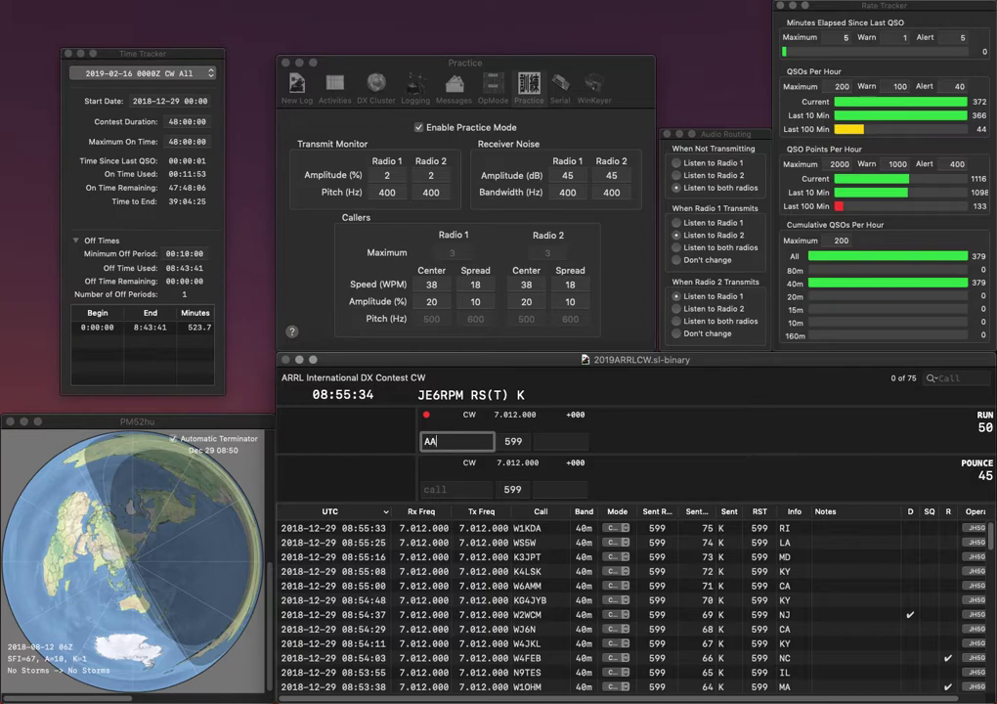
{"action": "key", "text": "space"}
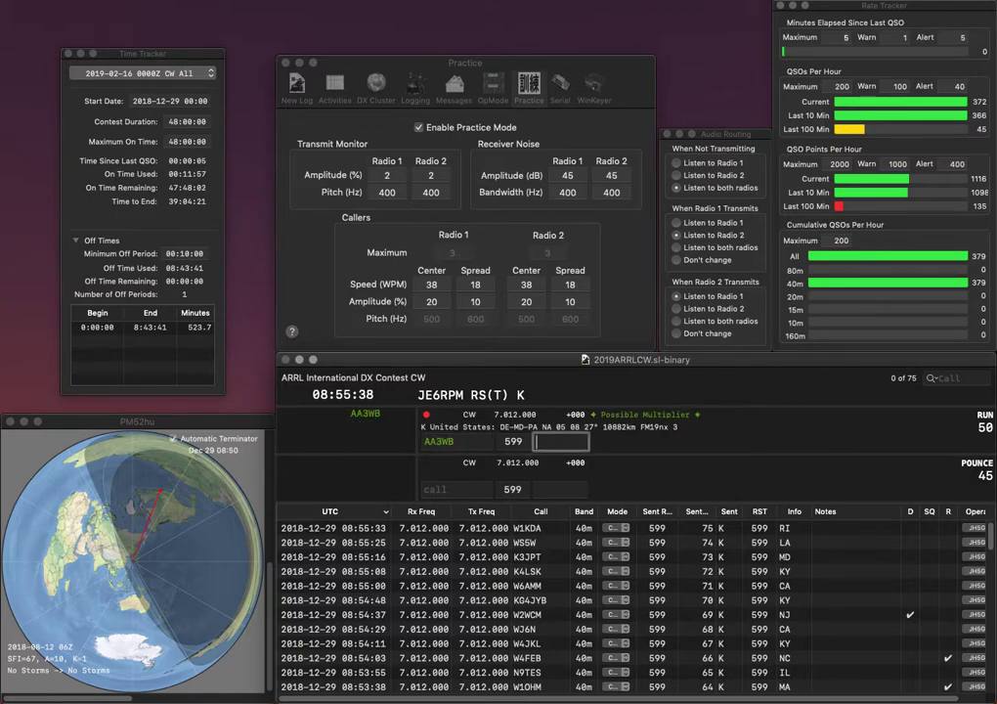
{"action": "type", "text": "PA"}
{"action": "key", "text": "Return"}
{"action": "type", "text": "NW7E"}
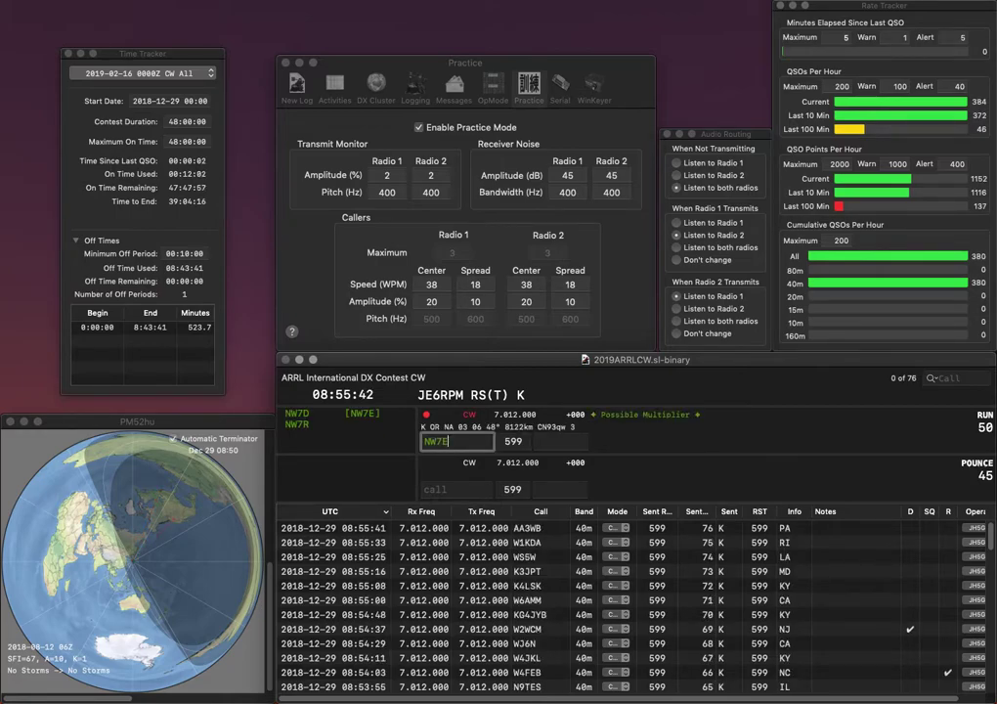
{"action": "key", "text": "Return"}
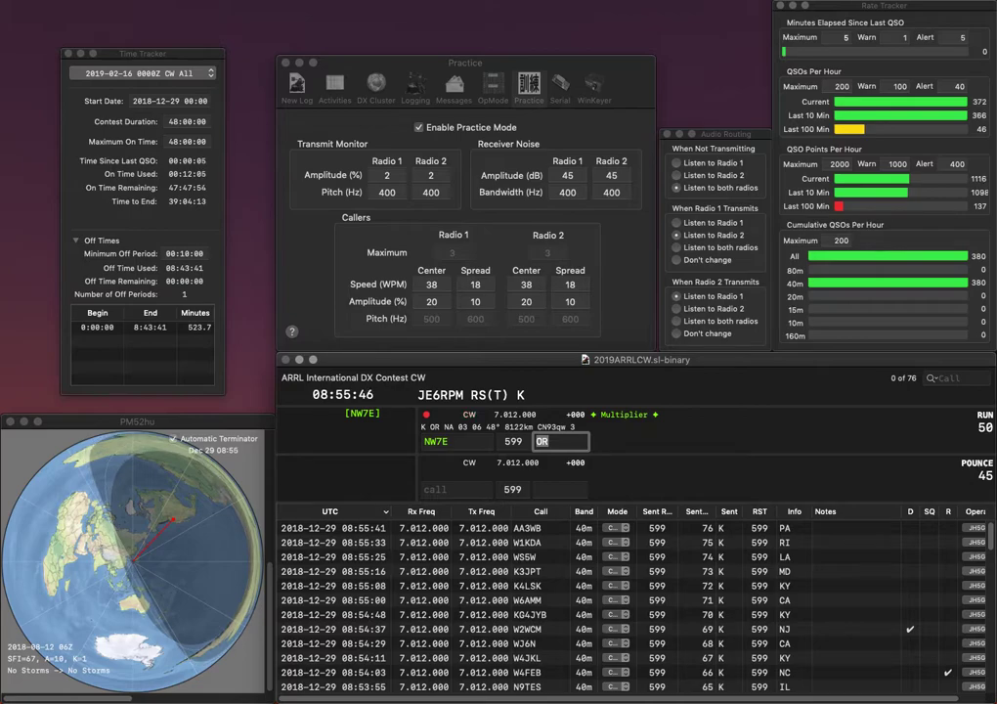
{"action": "key", "text": "Return"}
Enter call sign N1YC with received exchange RI and log the contact on the run radio.
{"action": "type", "text": "N"}
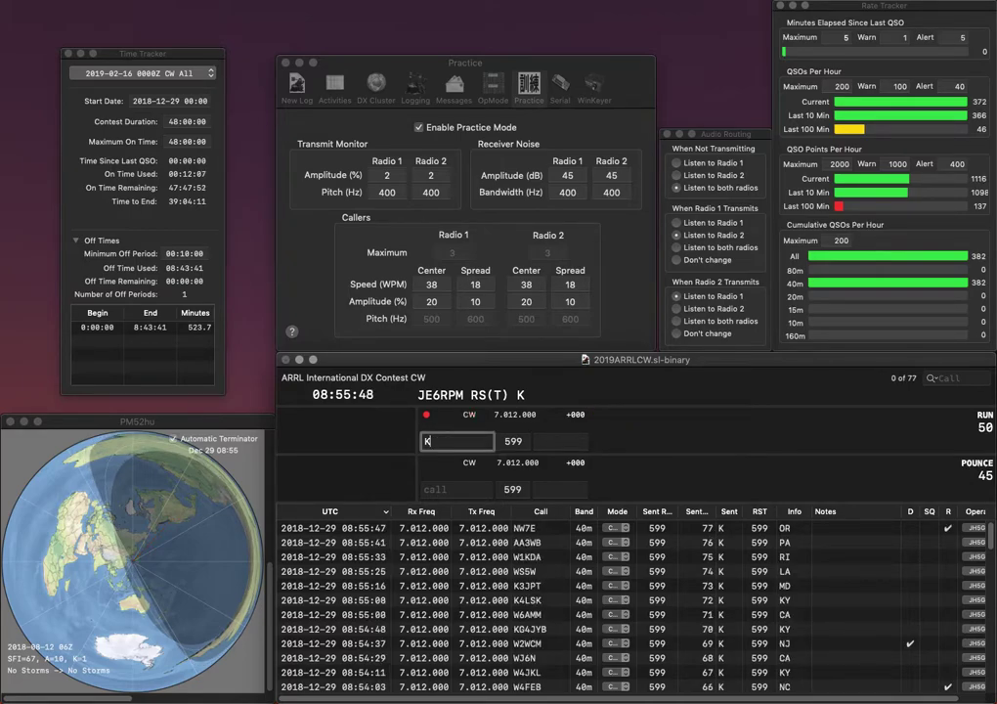
{"action": "type", "text": "1YC"}
{"action": "key", "text": "Return"}
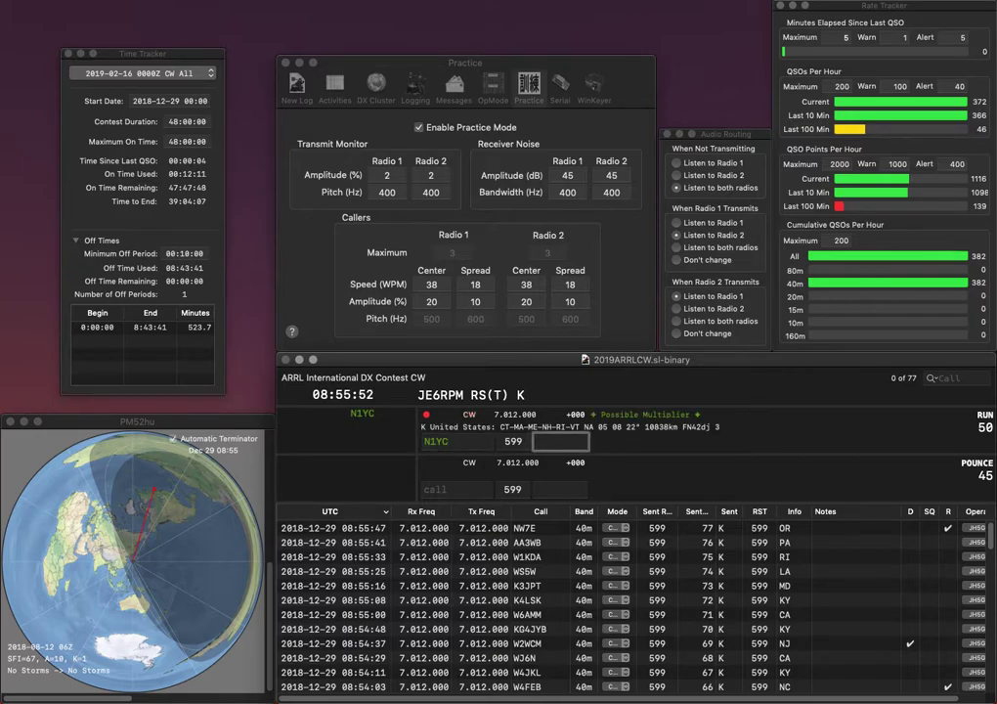
{"action": "type", "text": "RI"}
{"action": "key", "text": "Return"}
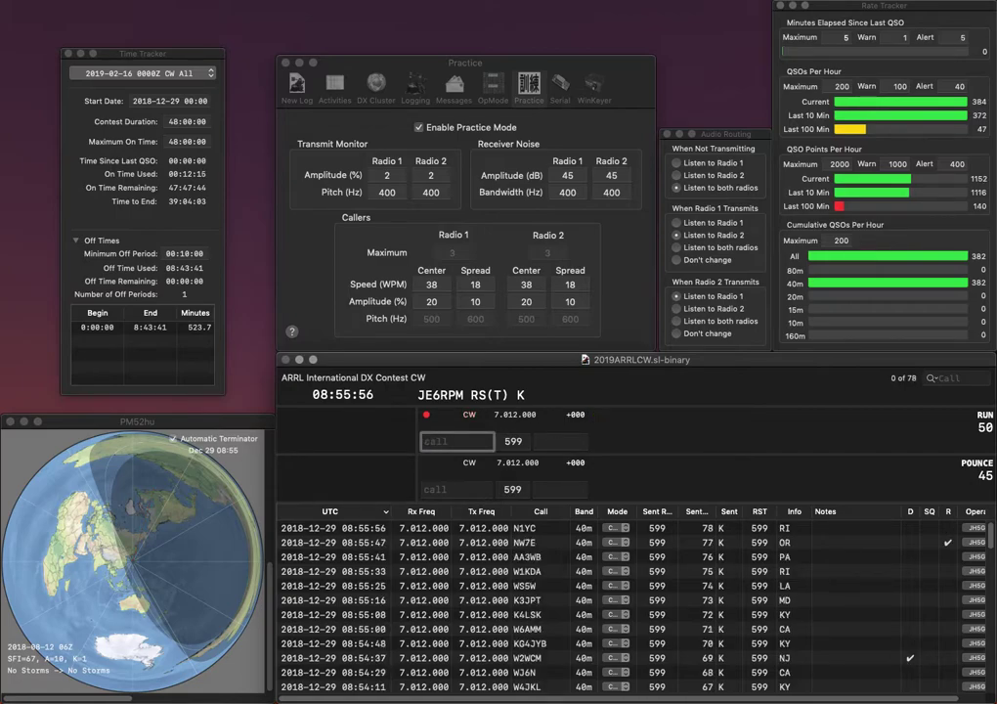
{"action": "type", "text": "WN2E"}
{"action": "key", "text": "Return"}
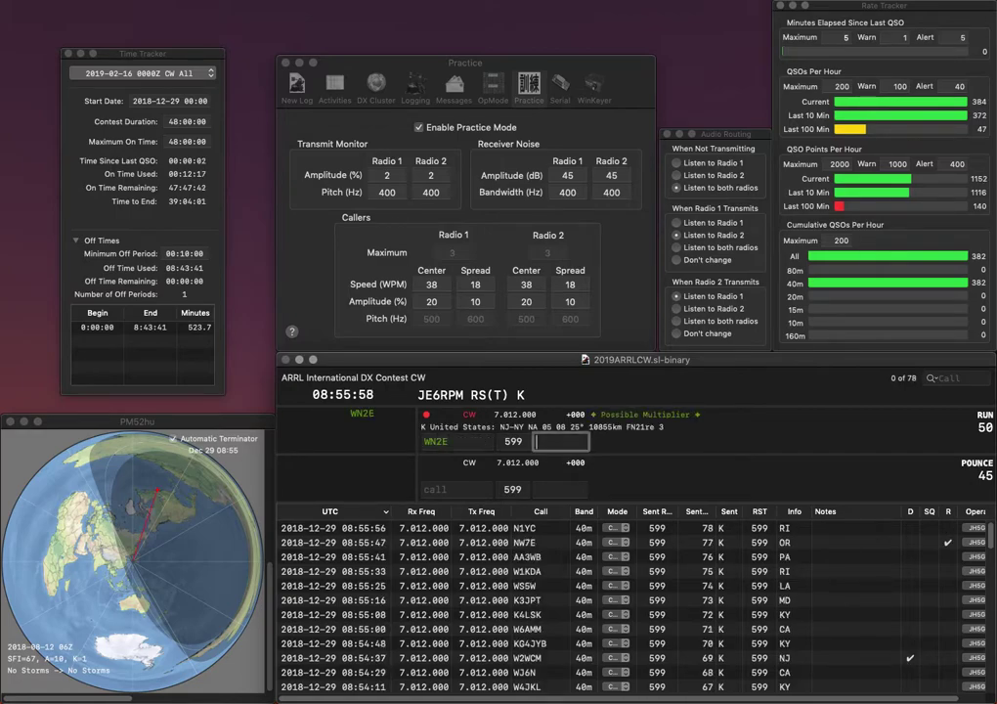
{"action": "type", "text": "NY"}
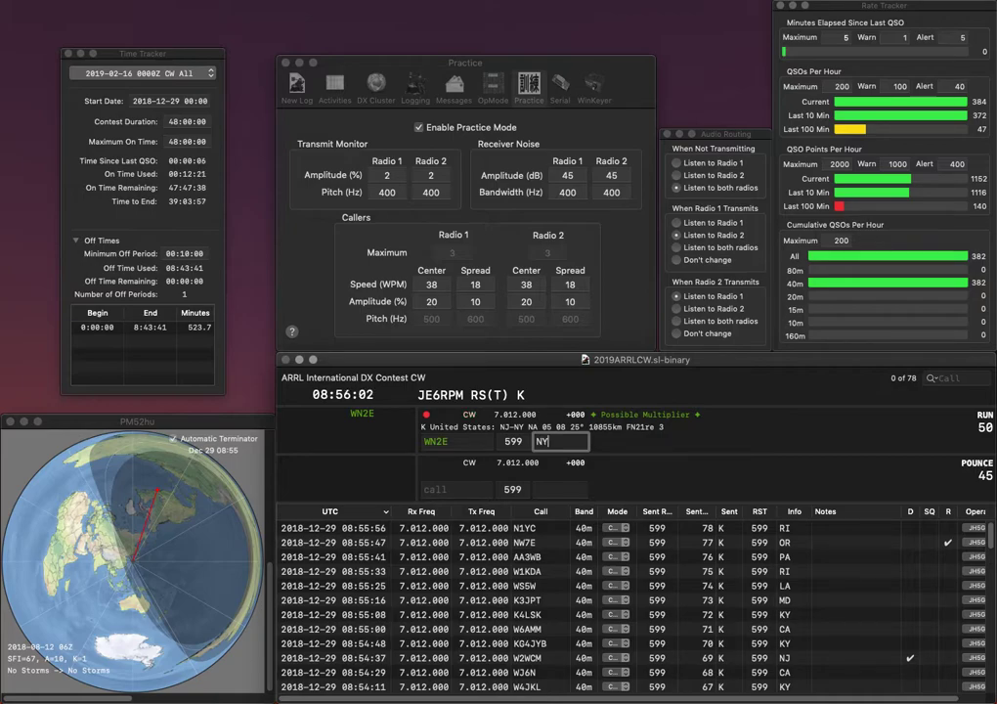
{"action": "key", "text": "Return"}
{"action": "type", "text": "W7KPL"}
{"action": "key", "text": "space"}
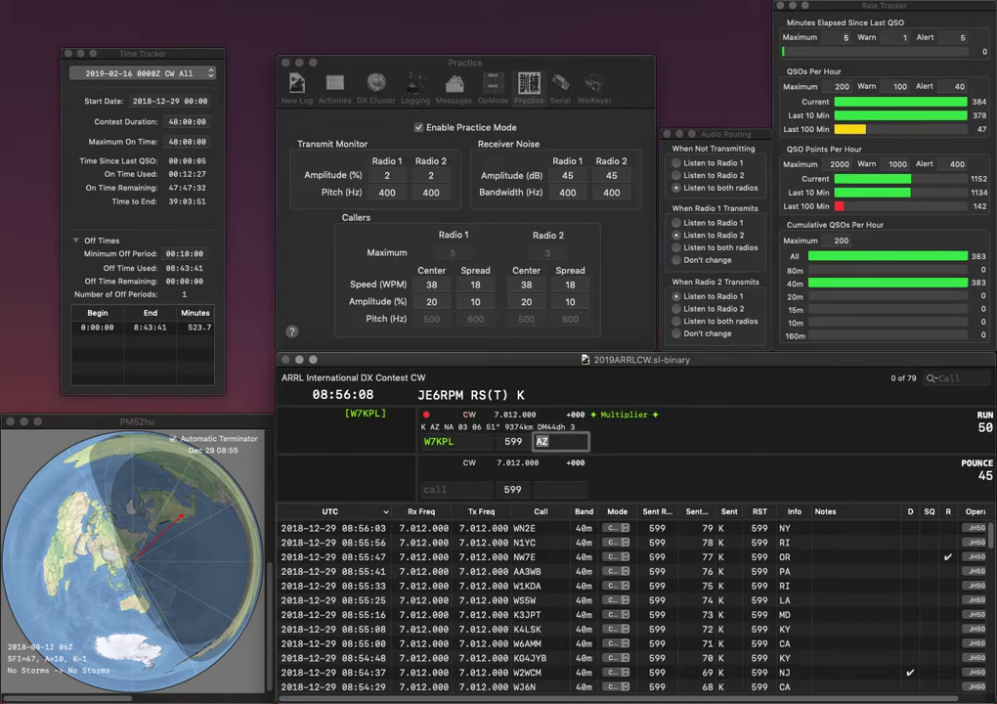
{"action": "key", "text": "Return"}
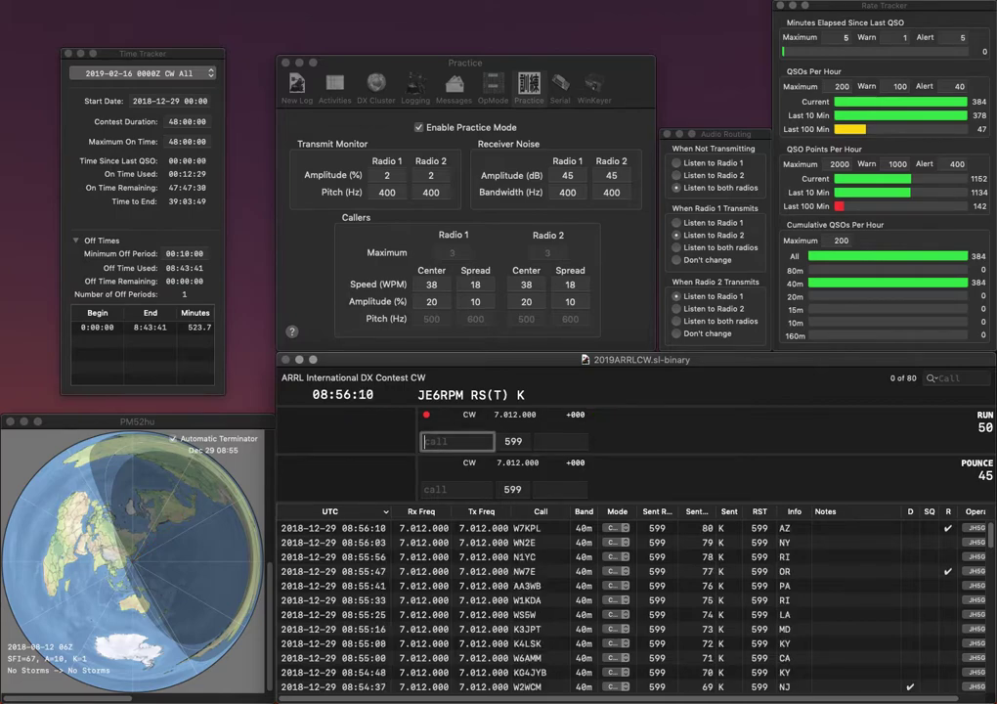
{"action": "type", "text": "N6NR"}
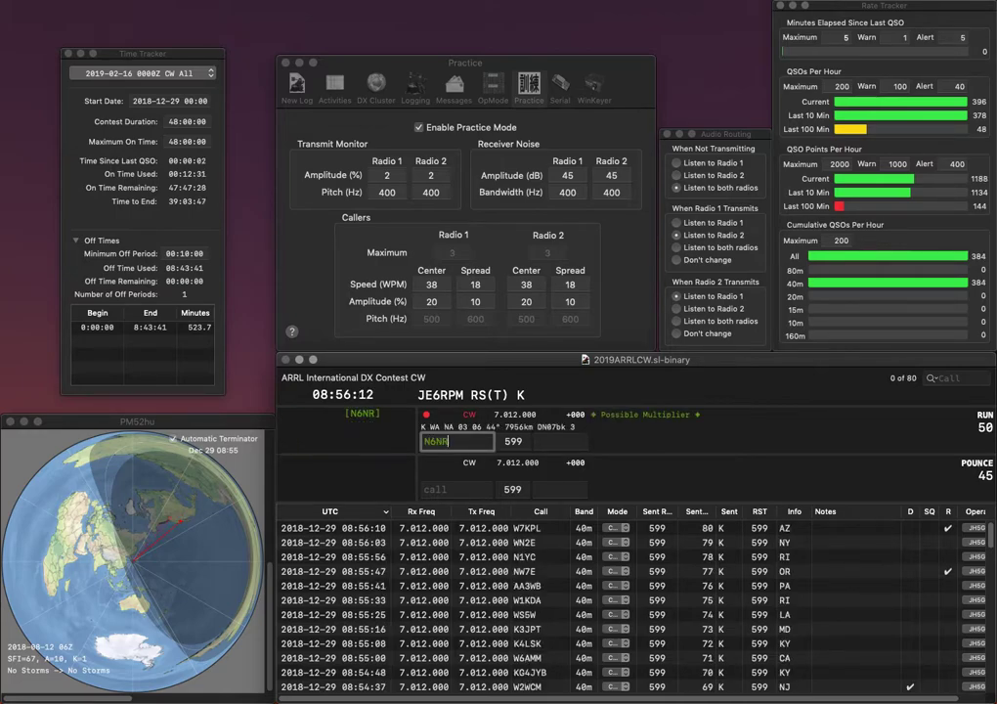
{"action": "key", "text": "Tab"}
{"action": "type", "text": "WA"}
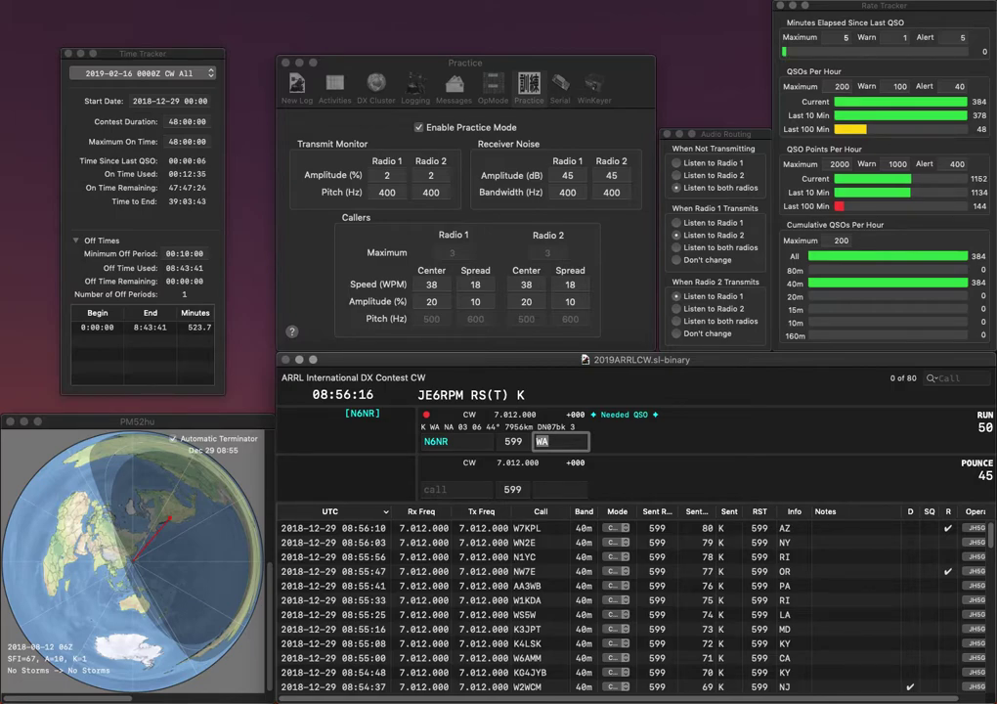
{"action": "key", "text": "Return"}
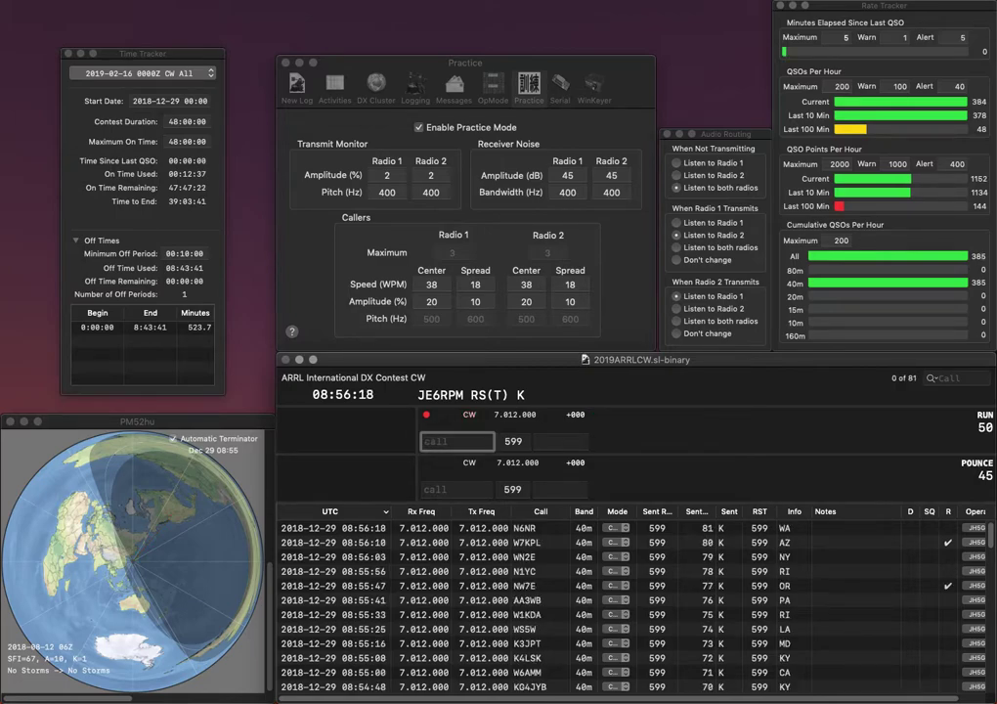
{"action": "type", "text": "KM4O"}
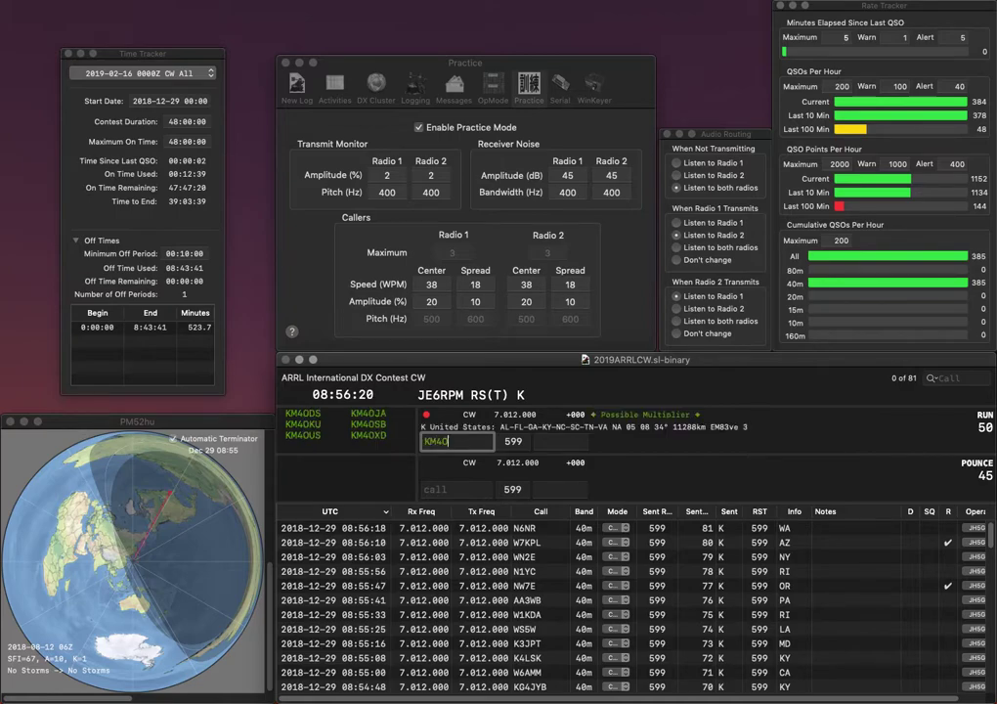
{"action": "type", "text": "SB"}
{"action": "key", "text": "space"}
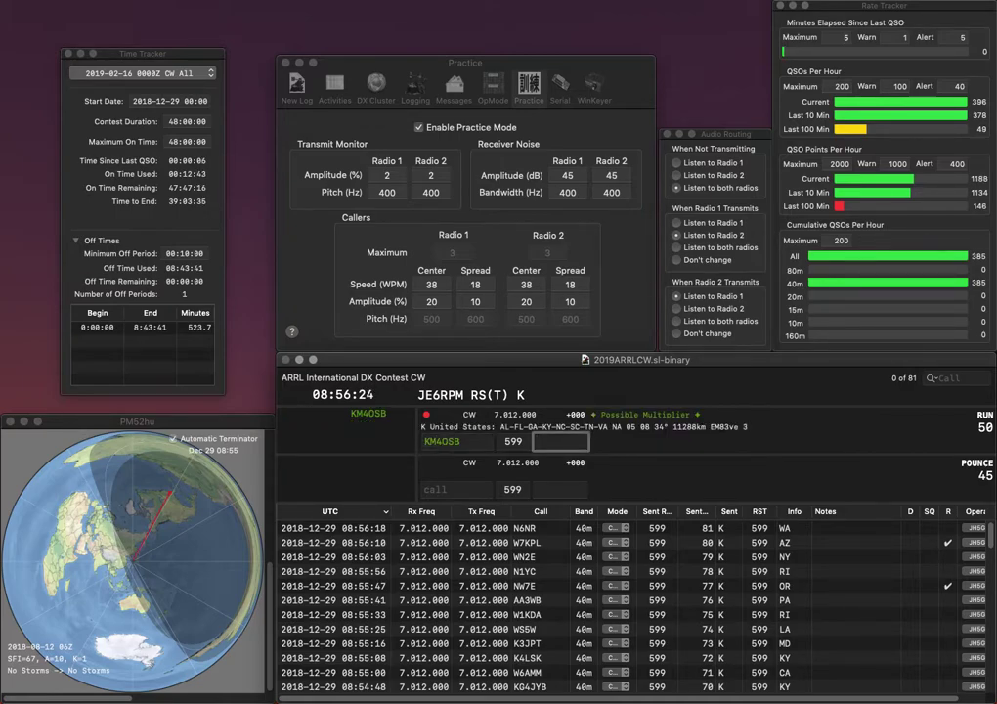
{"action": "type", "text": "AL"}
{"action": "key", "text": "Return"}
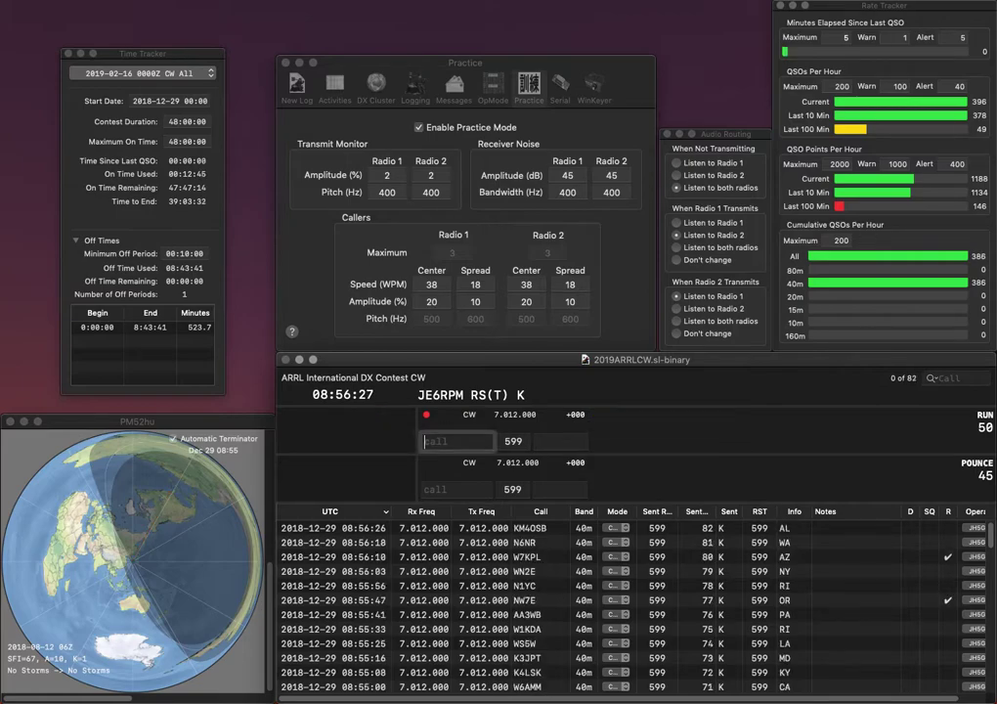
{"action": "type", "text": "W4"}
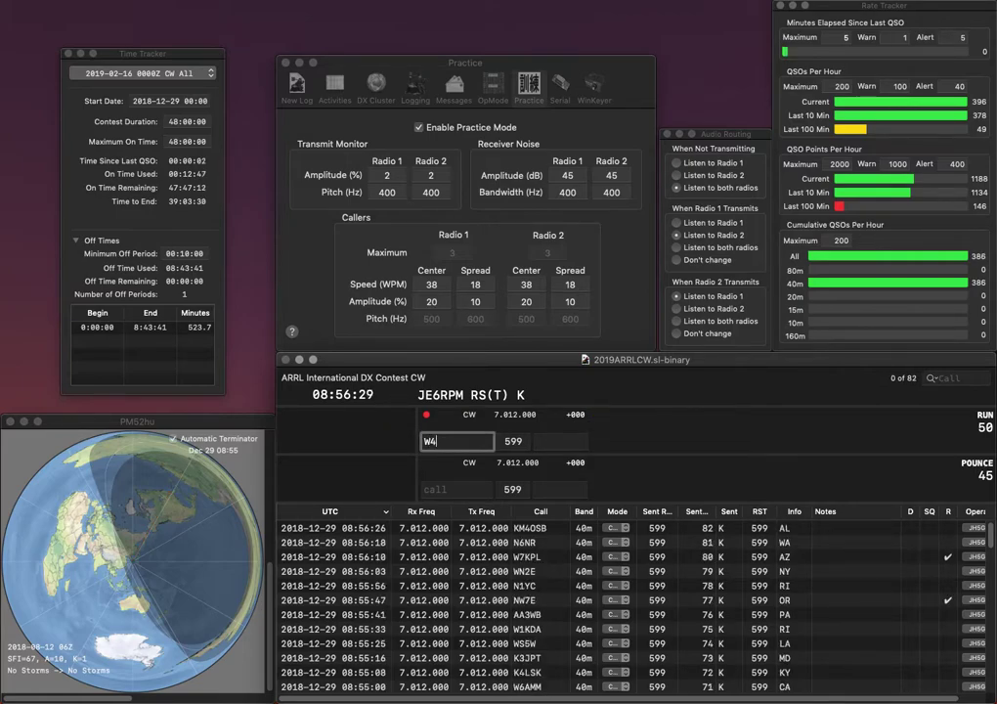
{"action": "type", "text": "BSS"}
{"action": "key", "text": "Tab"}
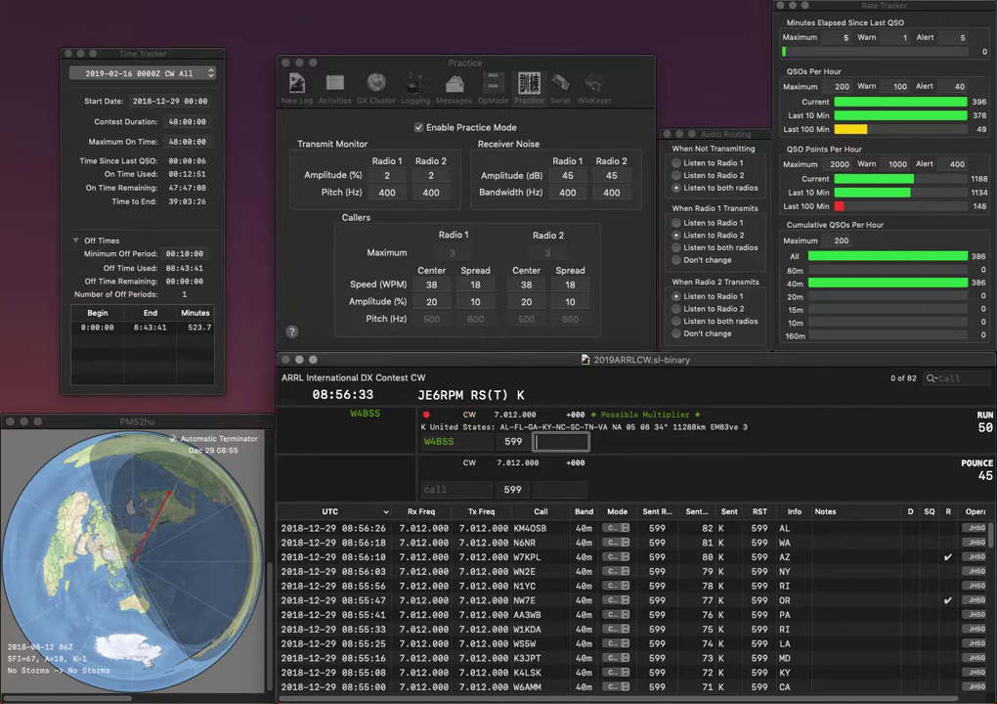
{"action": "type", "text": "SC"}
{"action": "key", "text": "Return"}
Enter the caller's call sign, corrected to WT2P, with received exchange IN and log the contact on the run radio.
{"action": "type", "text": "WT3P"}
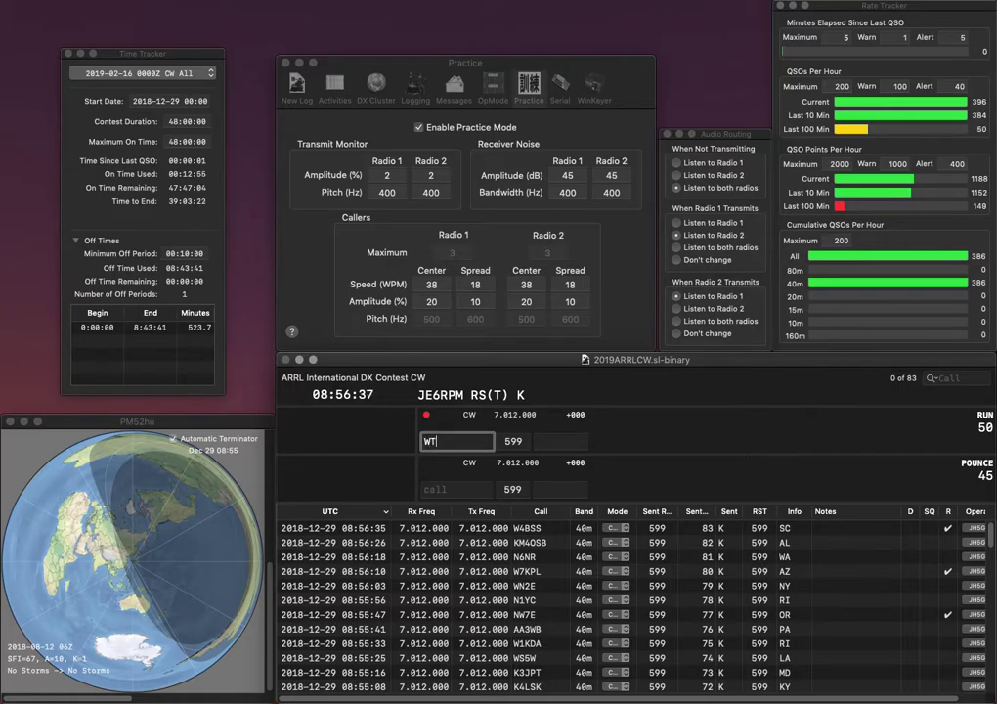
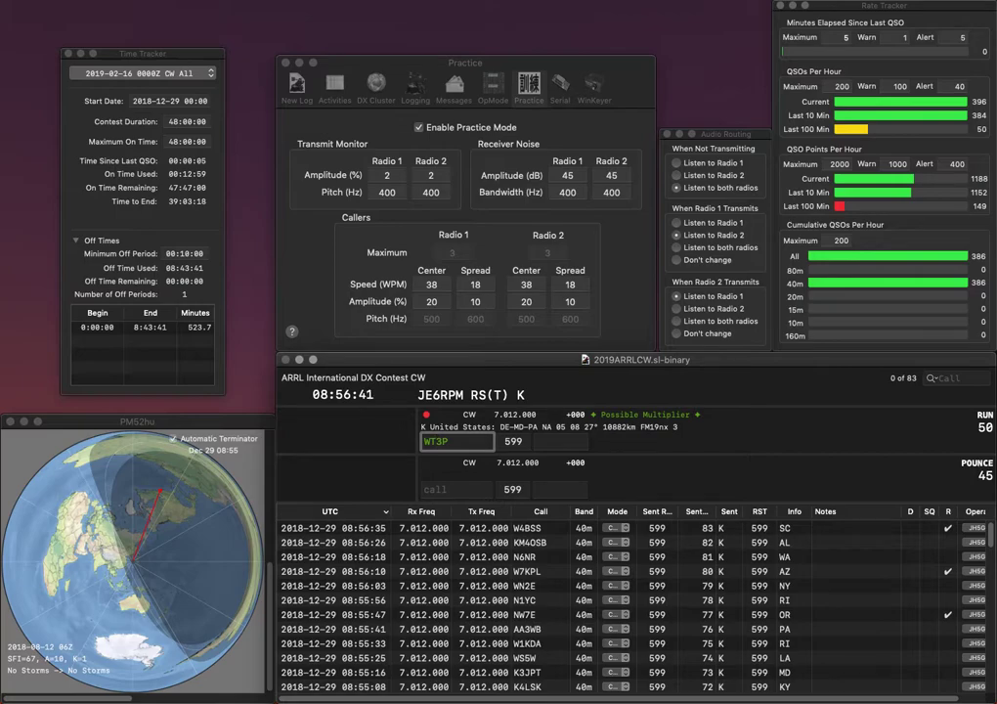
{"action": "key", "text": "BackSpace"}
{"action": "key", "text": "BackSpace"}
{"action": "type", "text": "2P"}
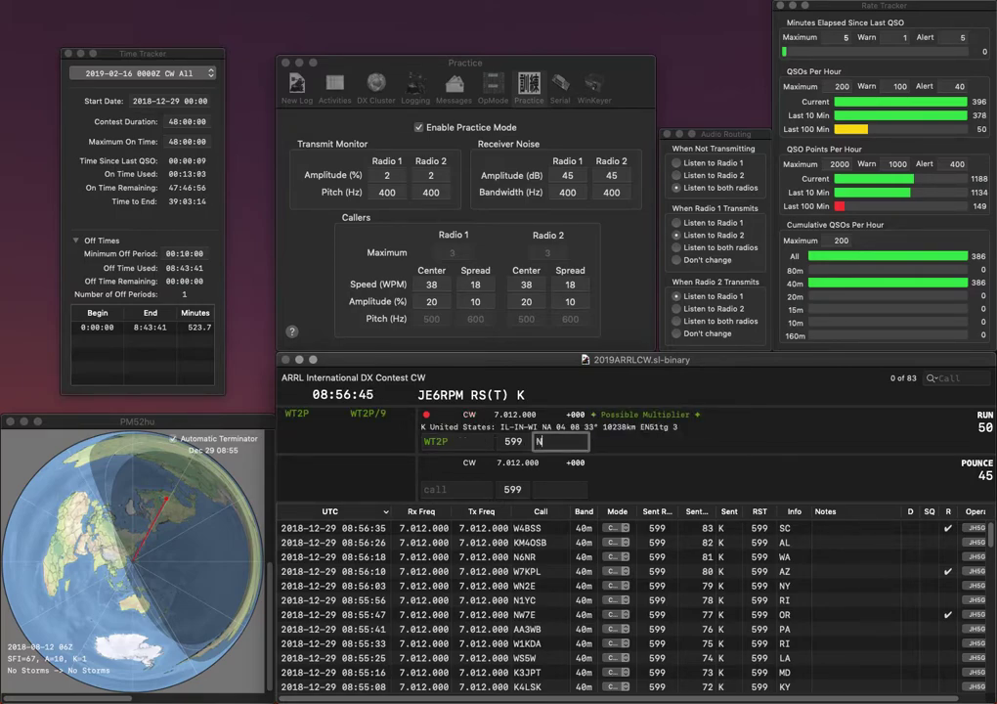
{"action": "type", "text": "I"}
{"action": "key", "text": "Return"}
{"action": "type", "text": "W4TZX"}
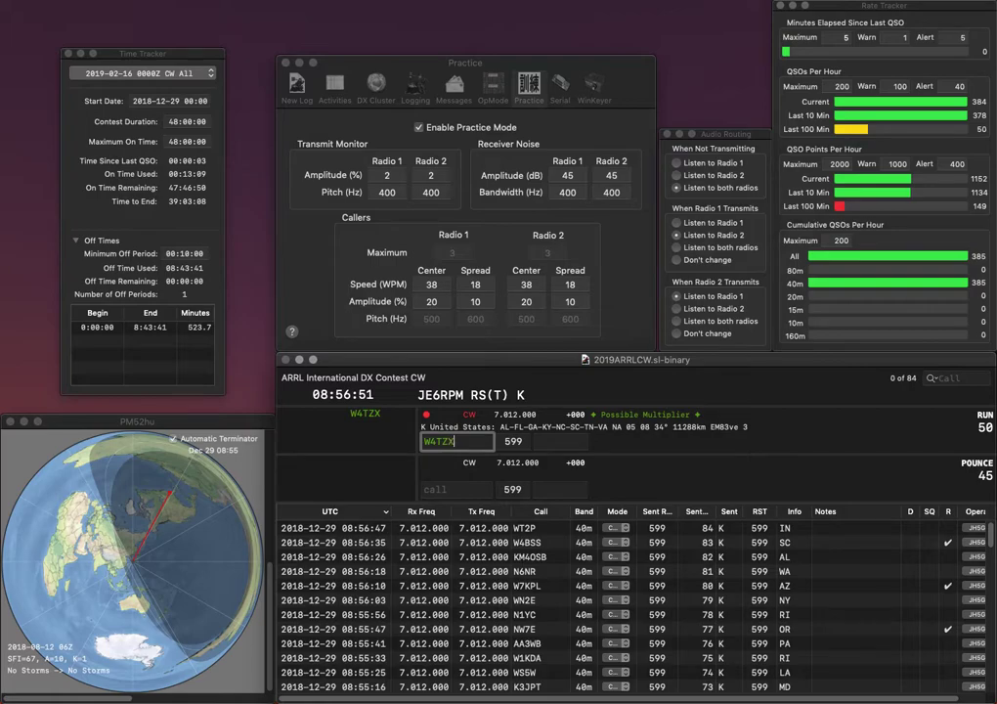
{"action": "key", "text": "Return"}
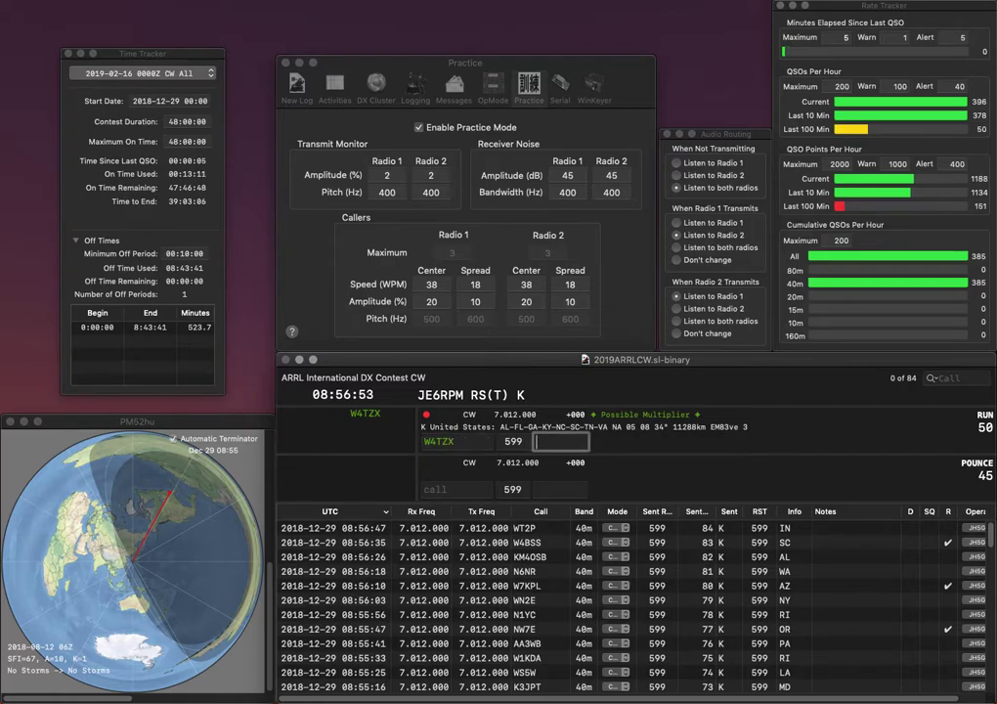
{"action": "type", "text": "NC"}
{"action": "key", "text": "Return"}
{"action": "type", "text": "K1ECU"}
{"action": "key", "text": "space"}
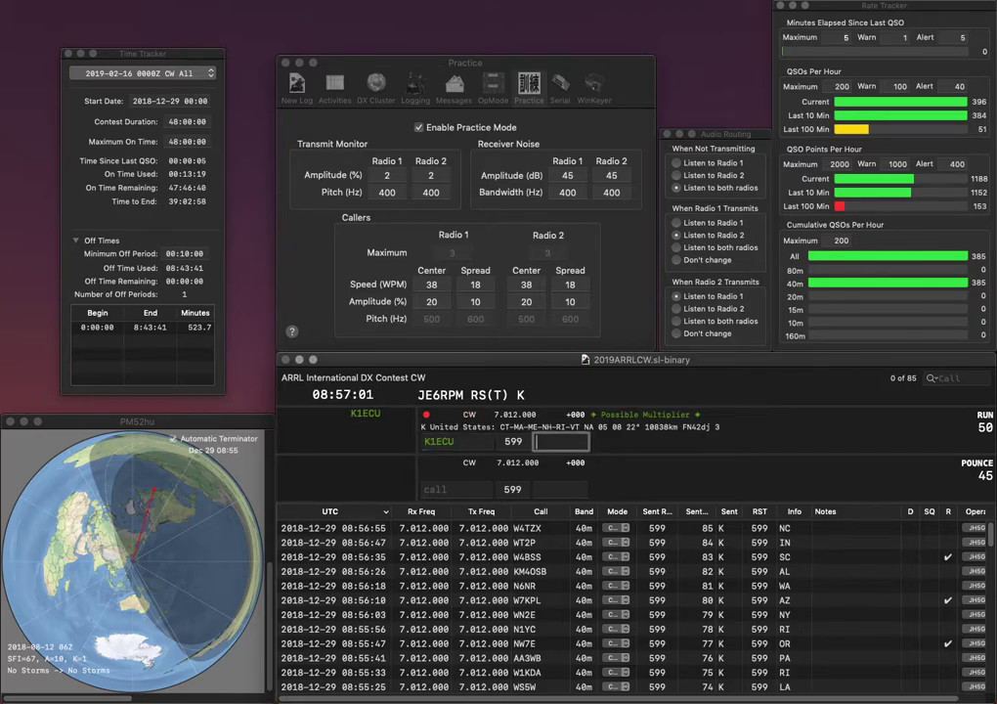
{"action": "type", "text": "MA"}
{"action": "key", "text": "Return"}
{"action": "type", "text": "K5SPP"}
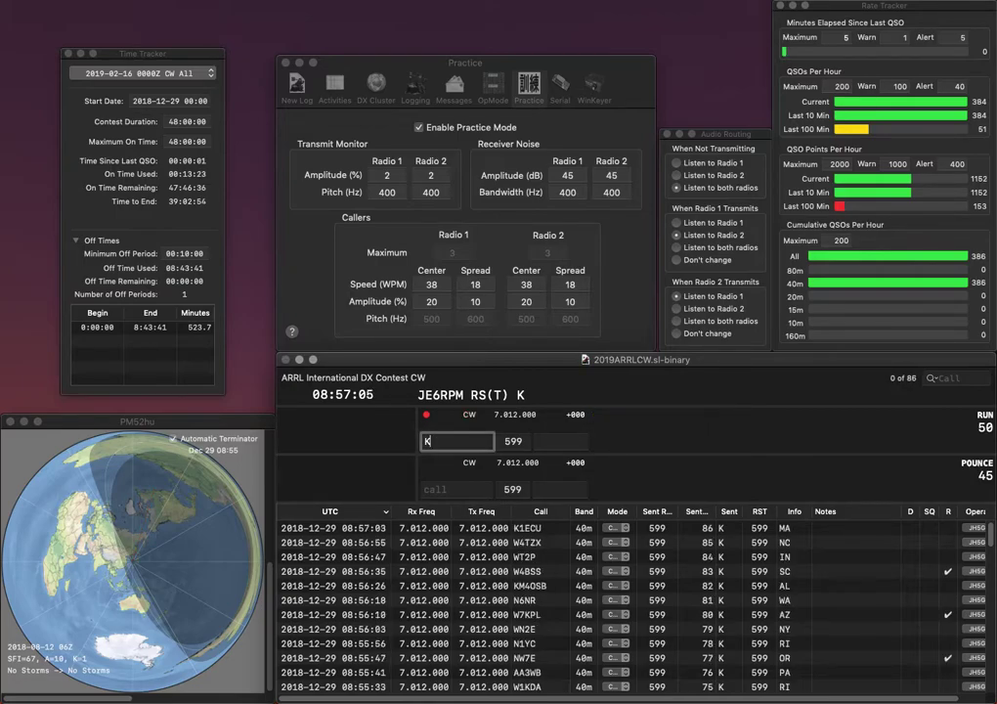
{"action": "key", "text": "space"}
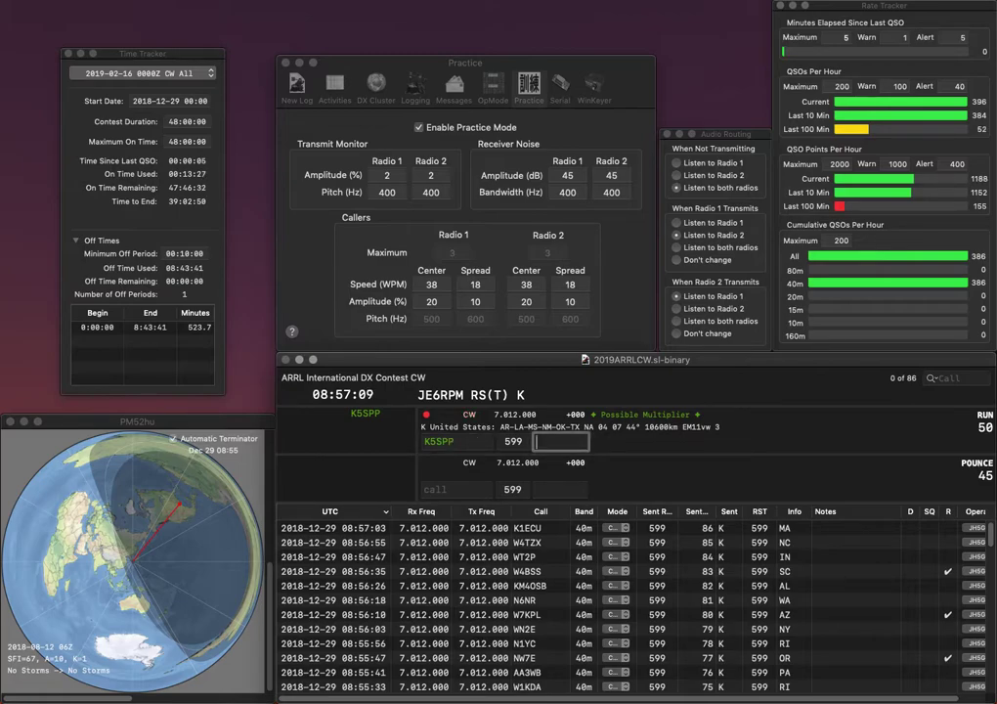
{"action": "type", "text": "AR"}
{"action": "key", "text": "Return"}
Enter call sign WC7Q with received exchange WA and log the contact on the run radio.
{"action": "type", "text": "A"}
{"action": "key", "text": "BackSpace"}
{"action": "type", "text": "WC7Q"}
{"action": "key", "text": "space"}
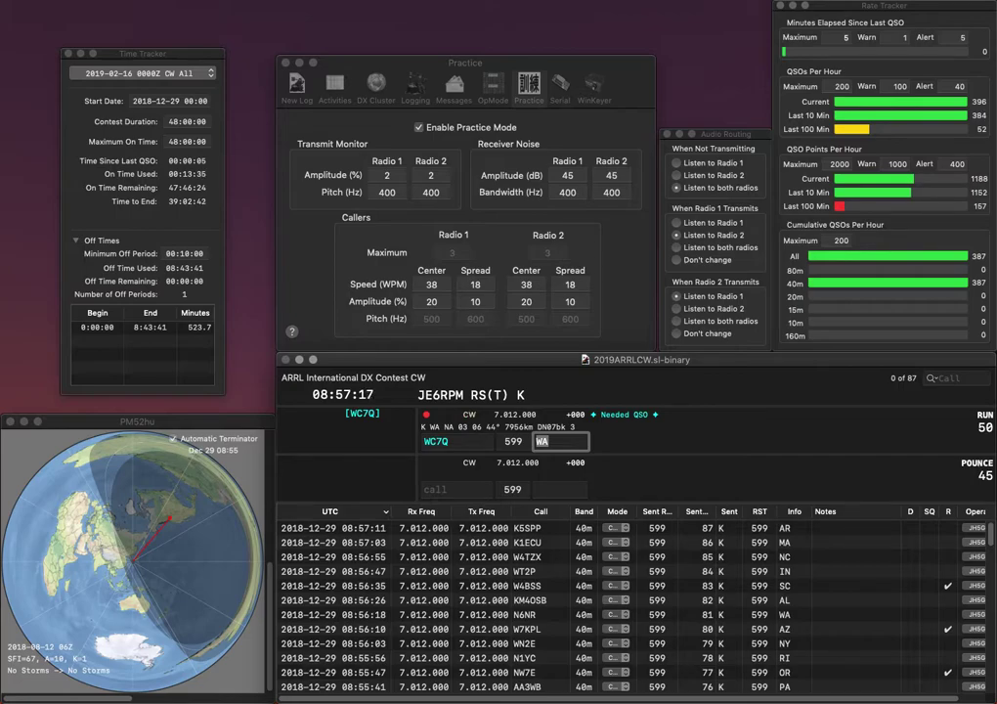
{"action": "key", "text": "Return"}
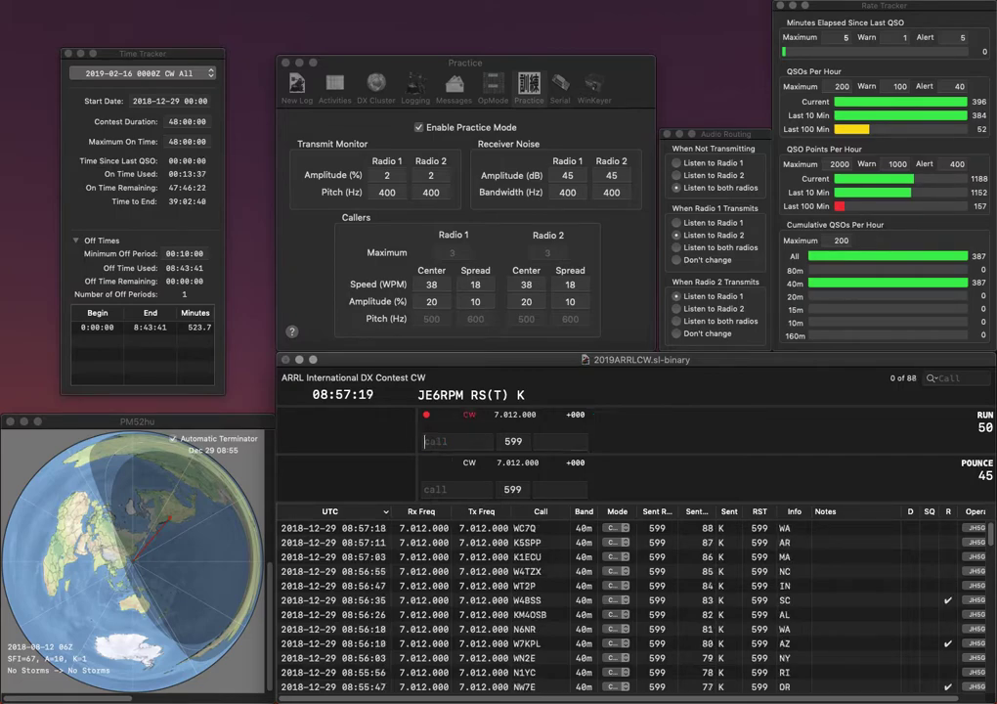
Enter call sign N6BHX with received exchange CA and log the contact on the run radio.
{"action": "type", "text": "N6BHX"}
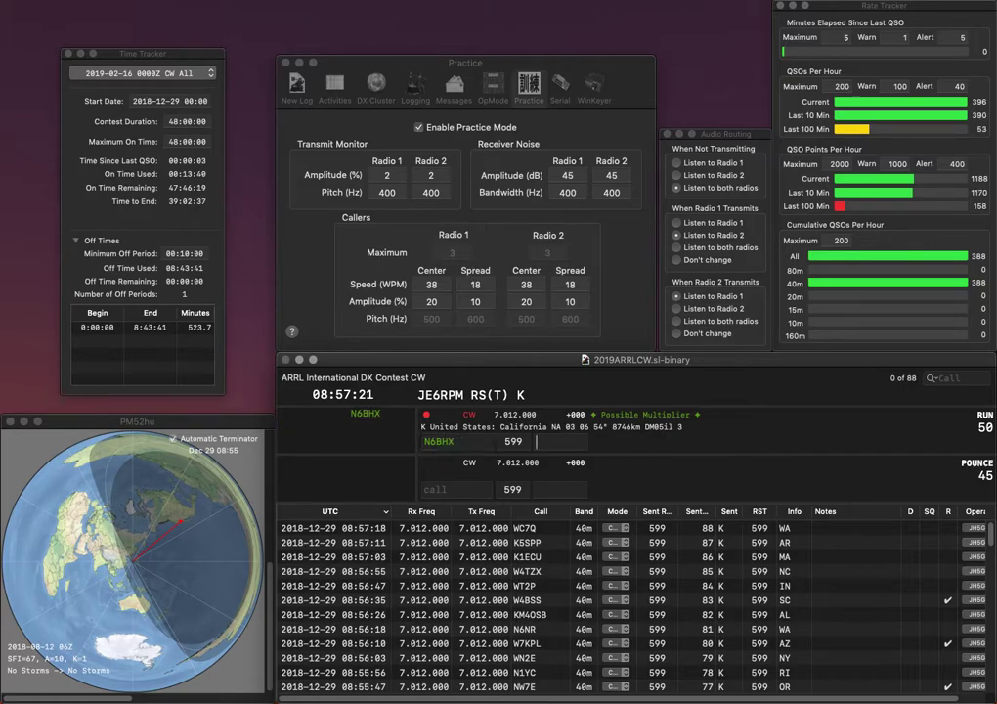
{"action": "key", "text": "space"}
{"action": "type", "text": "CA"}
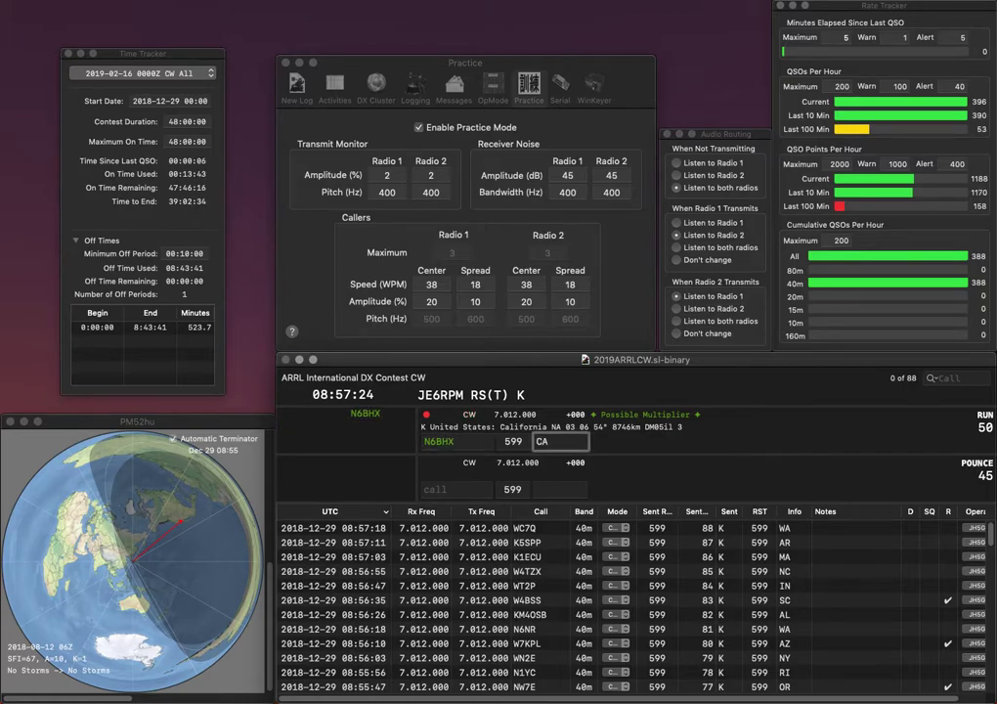
{"action": "key", "text": "Return"}
Enter call sign KU1N with received exchange VT and log the contact on the run radio.
{"action": "type", "text": "KU1N"}
{"action": "key", "text": "Return"}
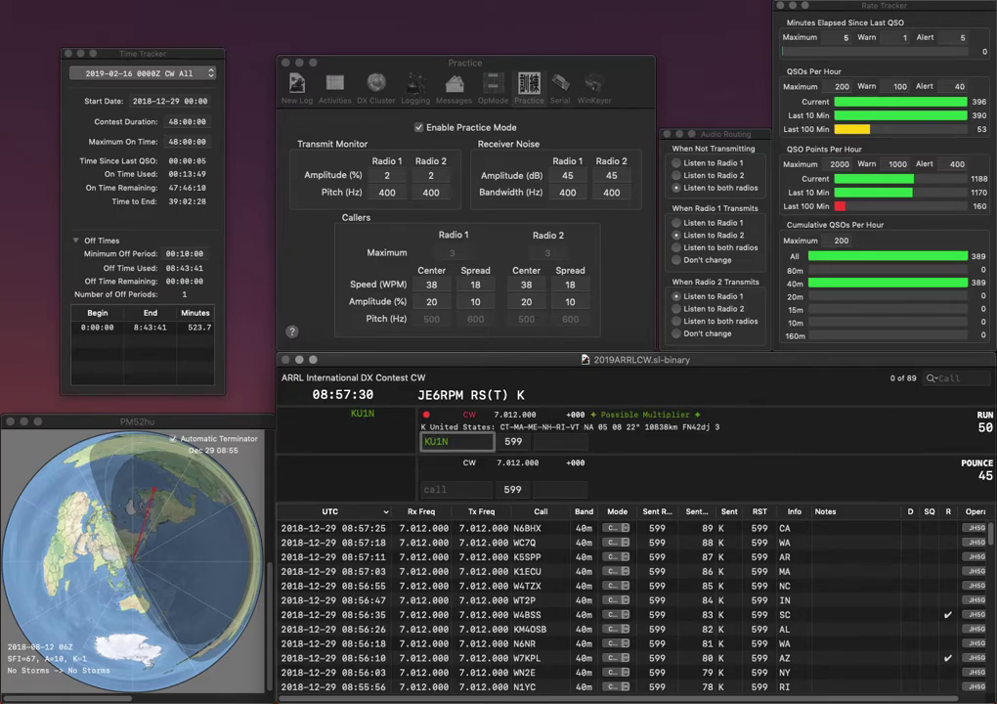
{"action": "key", "text": "Tab"}
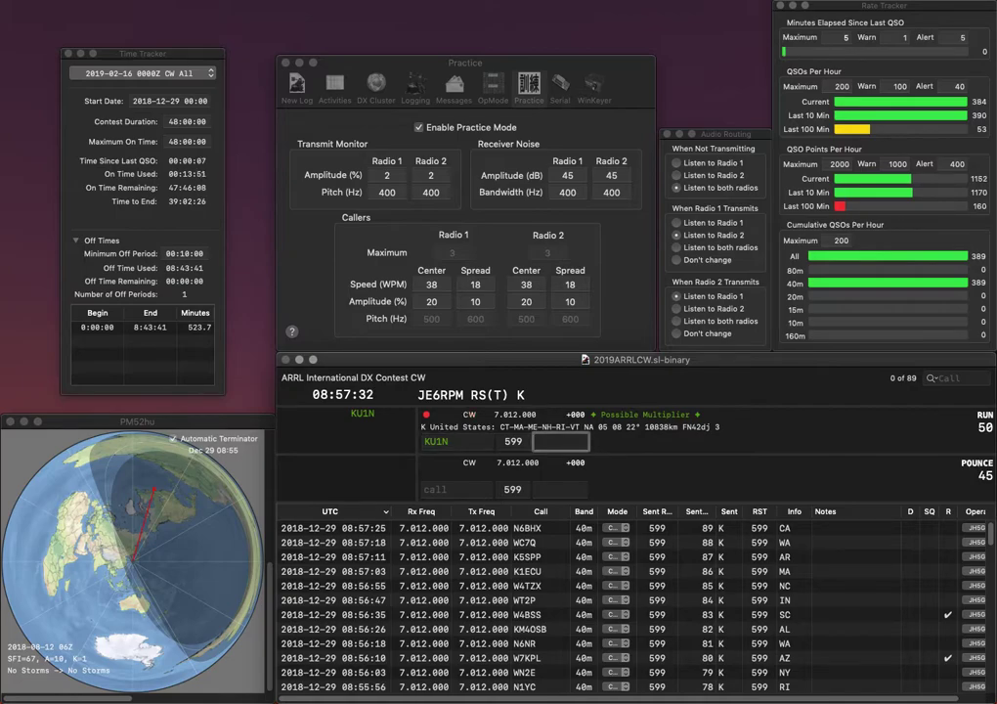
{"action": "type", "text": "VT"}
{"action": "key", "text": "Return"}
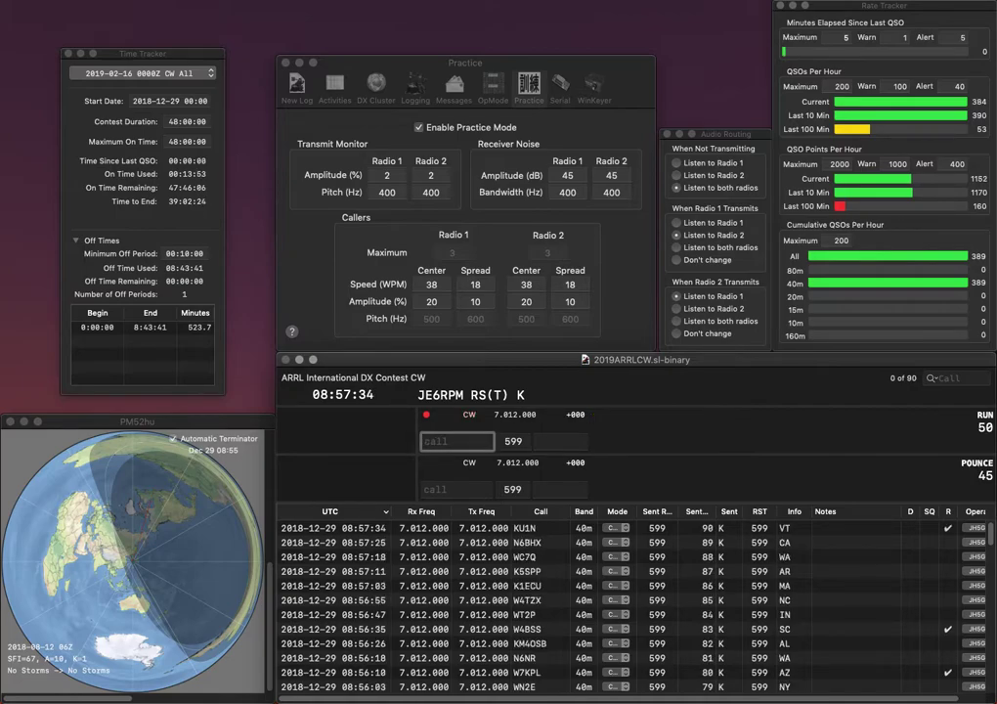
Enter call sign KZ5D with received exchange LA and log the contact on the run radio.
{"action": "type", "text": "KZ5D"}
{"action": "key", "text": "Tab"}
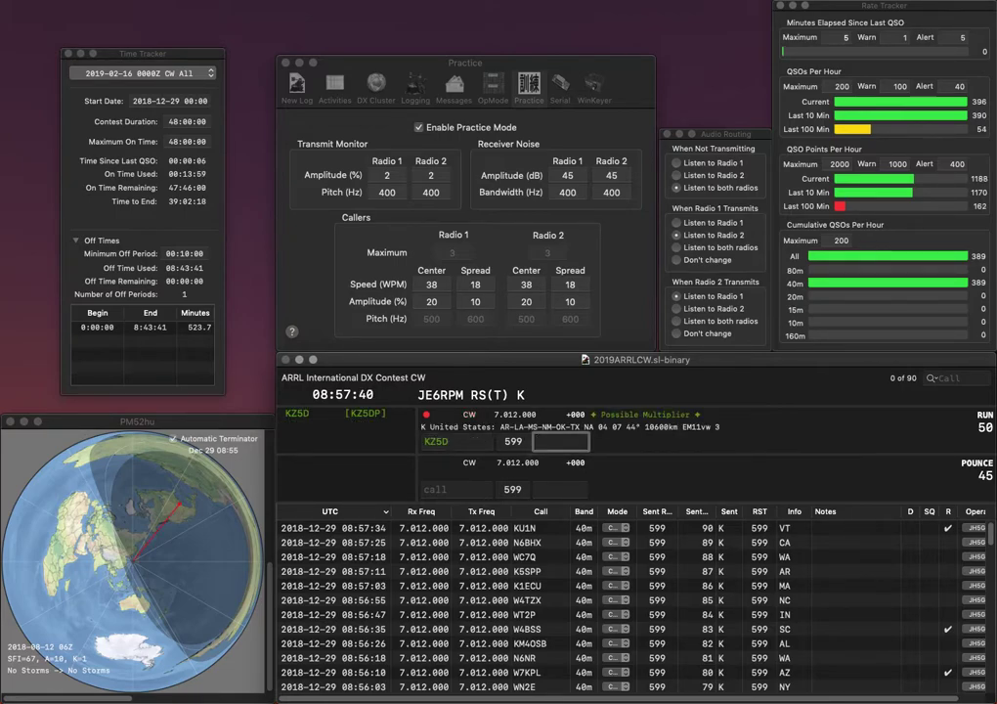
{"action": "type", "text": "LA"}
{"action": "key", "text": "Return"}
Enter call sign VE9ZY, accept received exchange NB and log the contact on the run radio.
{"action": "type", "text": "VE9ZY"}
{"action": "key", "text": "space"}
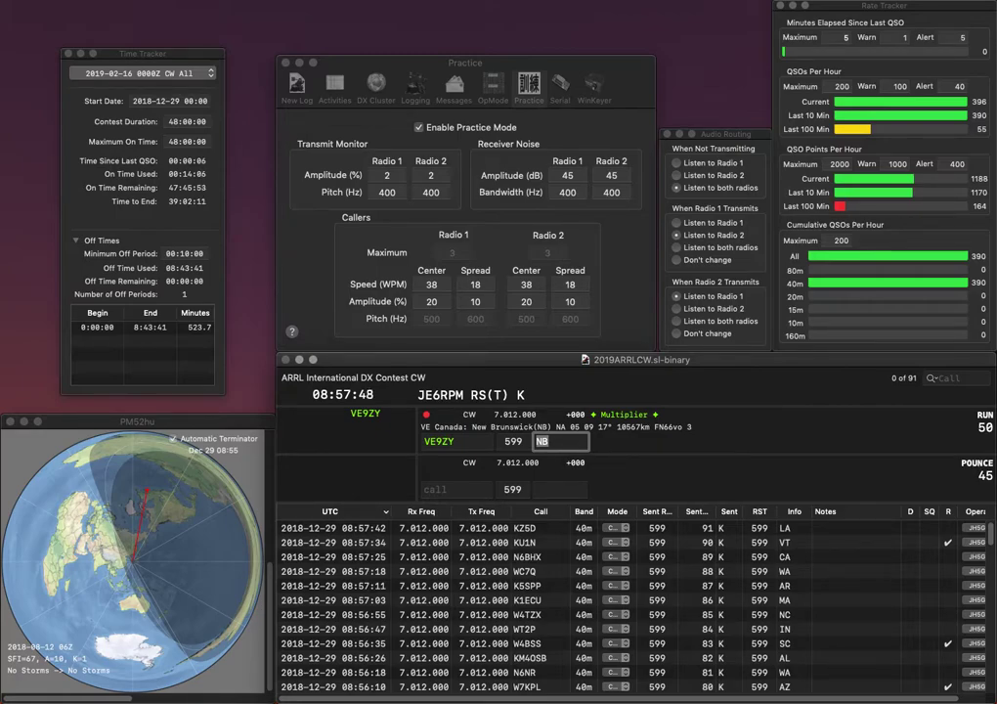
{"action": "key", "text": "Return"}
{"action": "type", "text": "KX2P"}
{"action": "key", "text": "space"}
{"action": "type", "text": "N"}
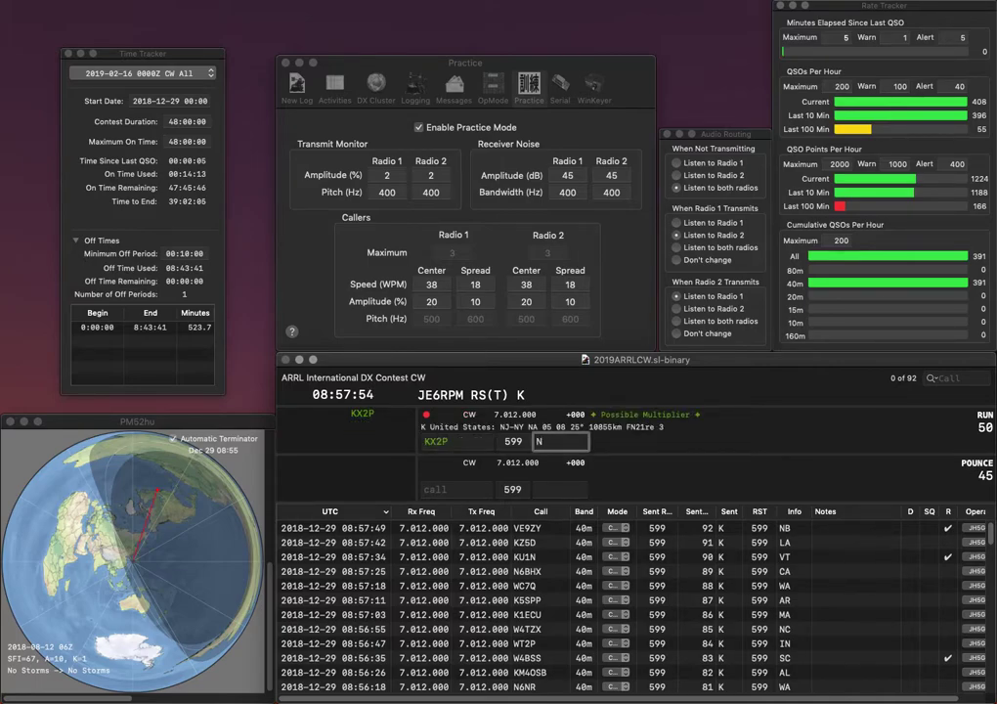
{"action": "key", "text": "Return"}
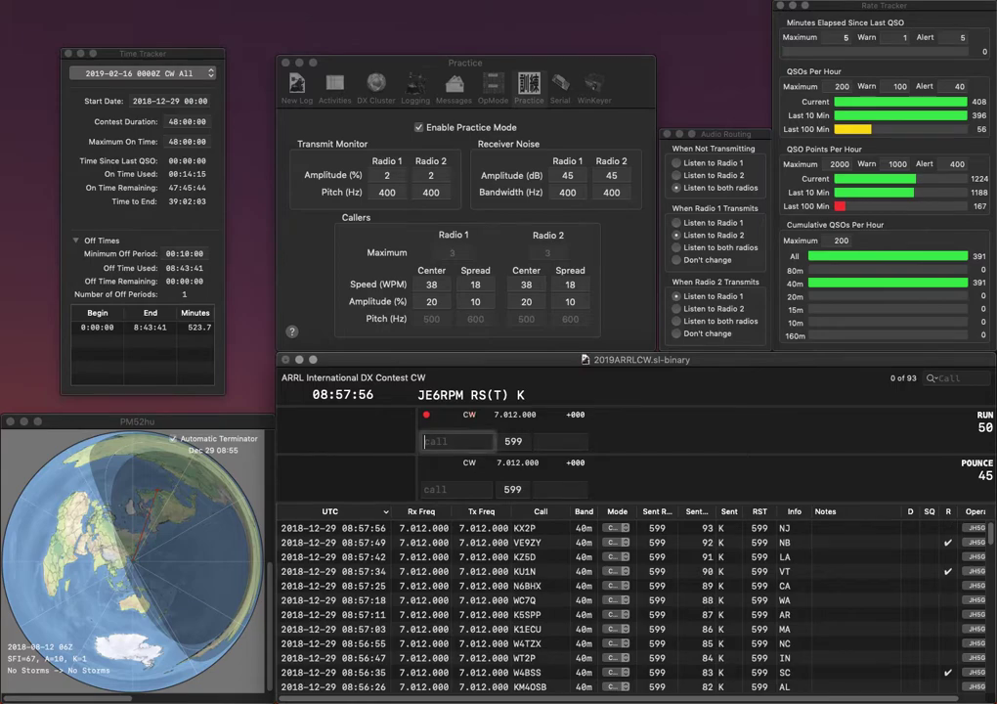
{"action": "type", "text": "AA"}
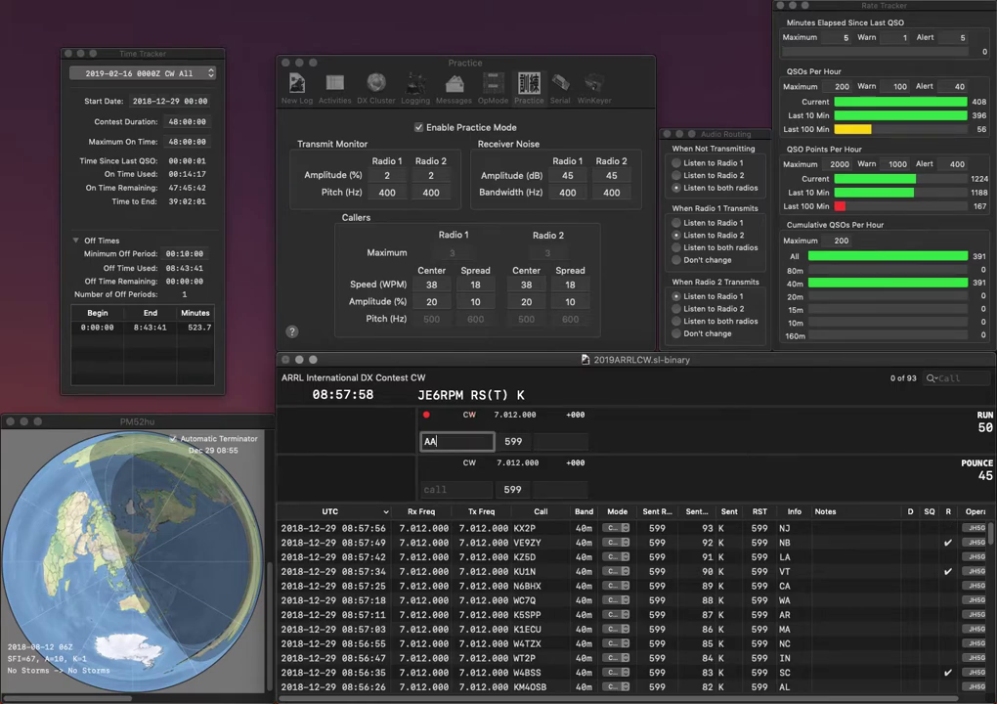
{"action": "type", "text": "2MF"}
{"action": "key", "text": "Tab"}
{"action": "type", "text": "N"}
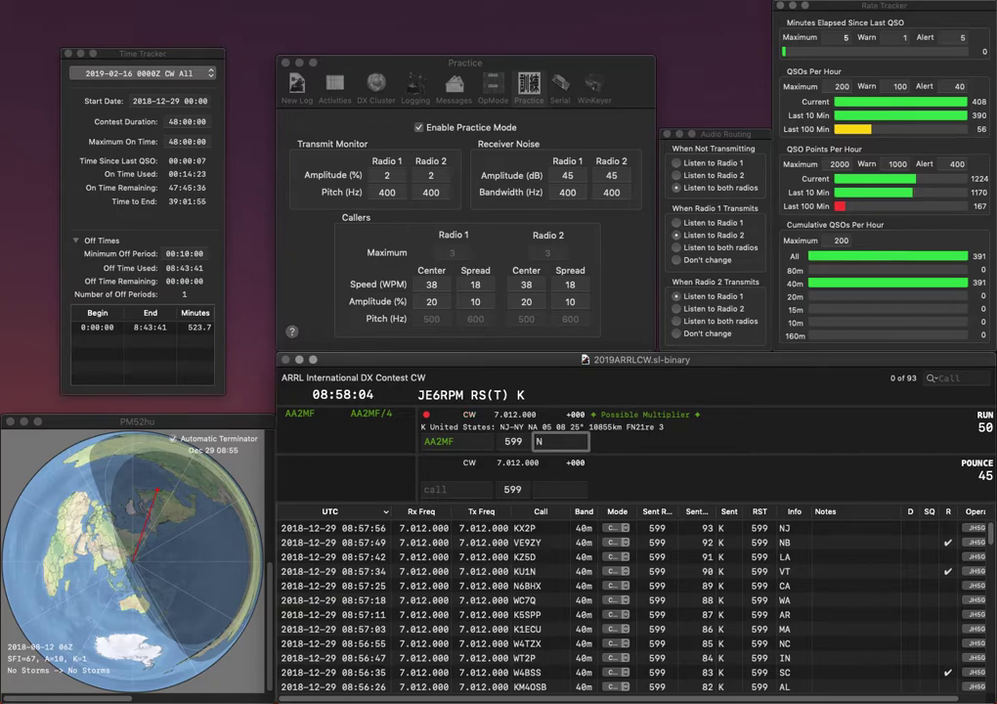
{"action": "key", "text": "Return"}
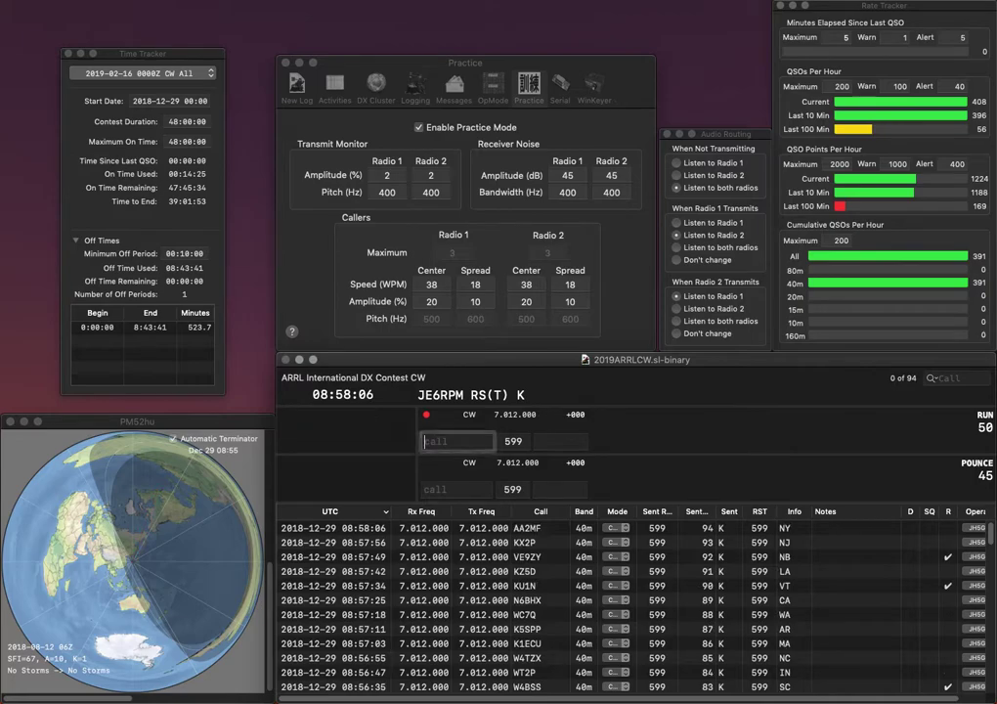
{"action": "type", "text": "N4Y"}
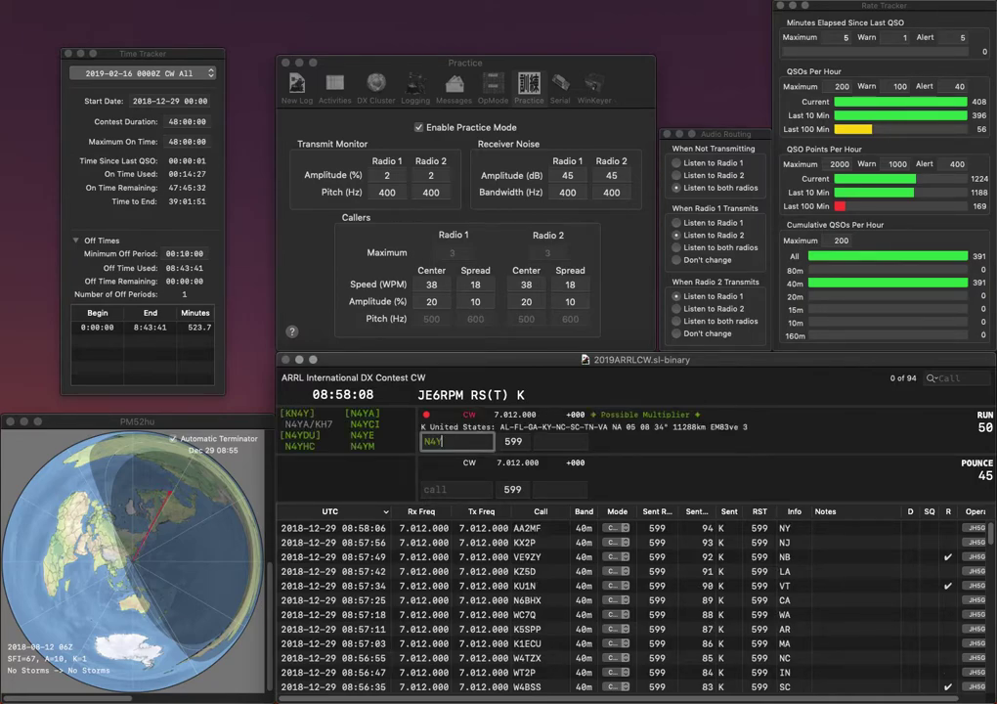
{"action": "type", "text": "BD"}
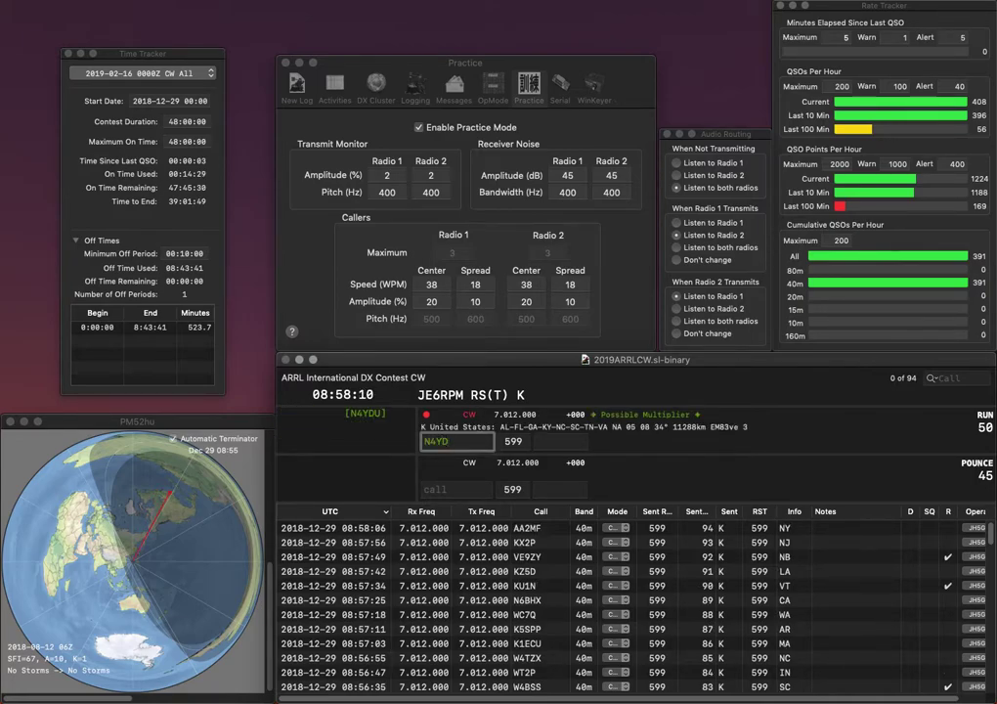
{"action": "key", "text": "BackSpace"}
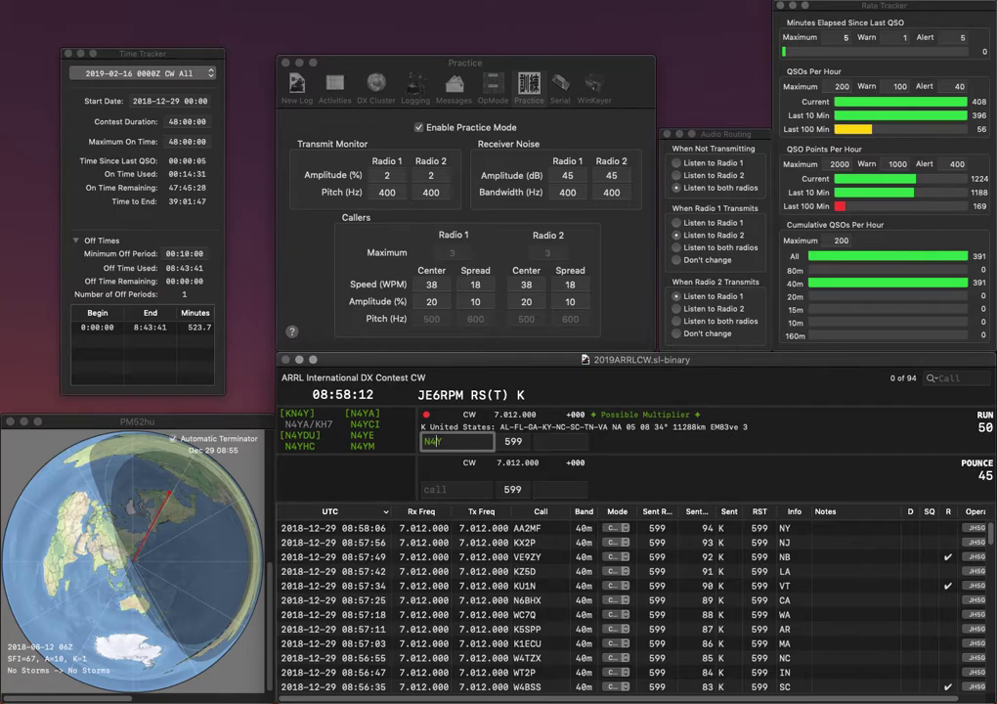
{"action": "type", "text": "M"}
{"action": "key", "text": "Return"}
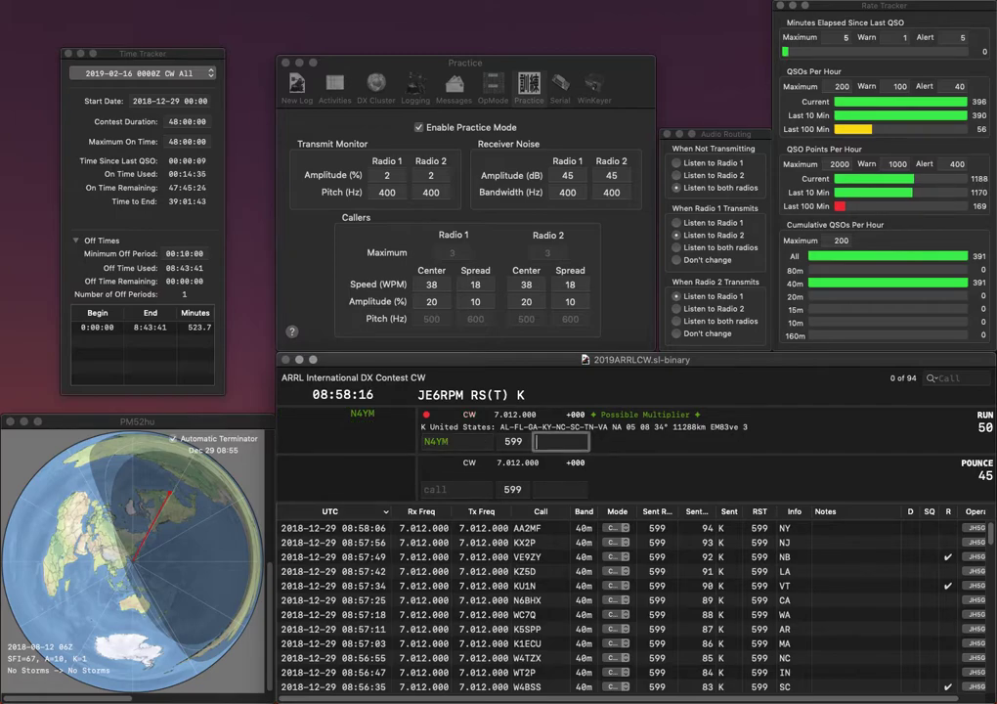
{"action": "type", "text": "AL"}
{"action": "key", "text": "Return"}
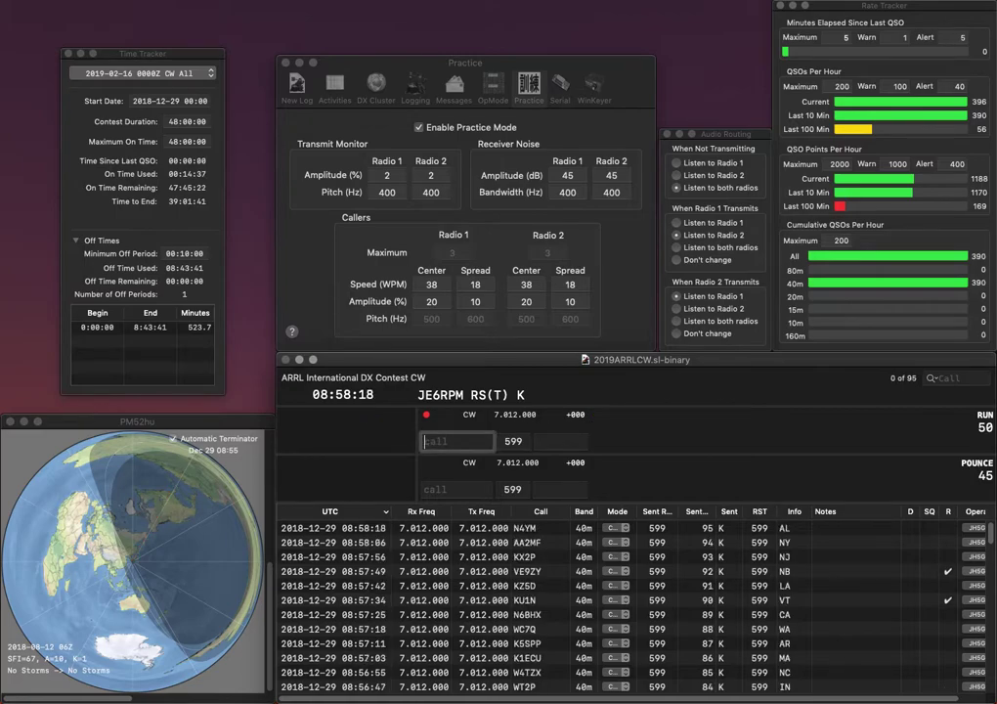
{"action": "type", "text": "WZ8DX"}
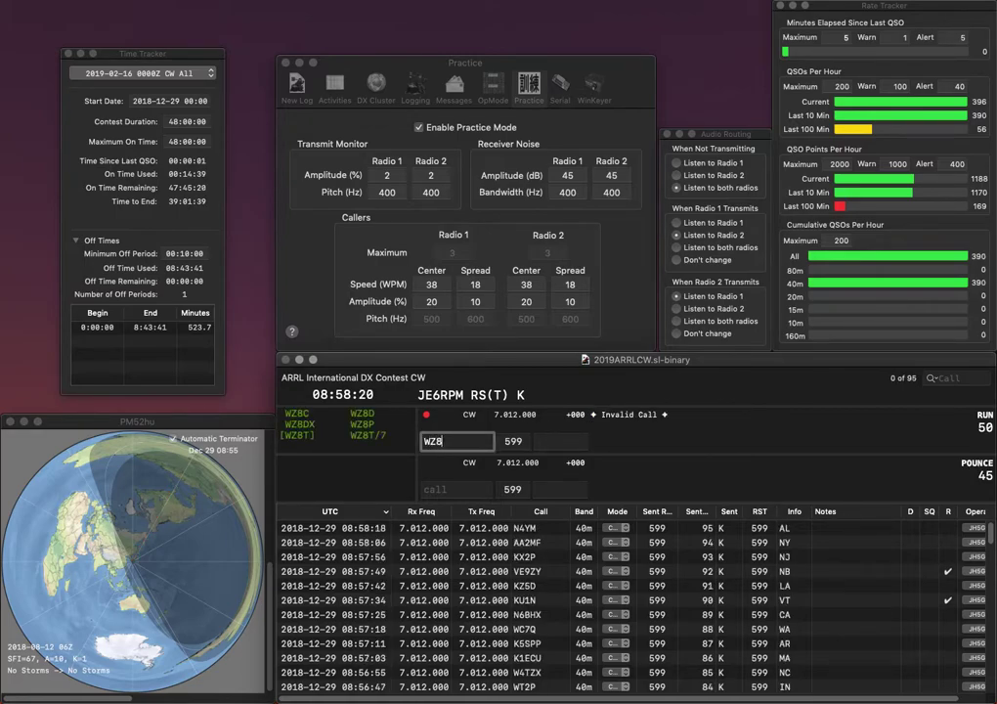
{"action": "key", "text": "space"}
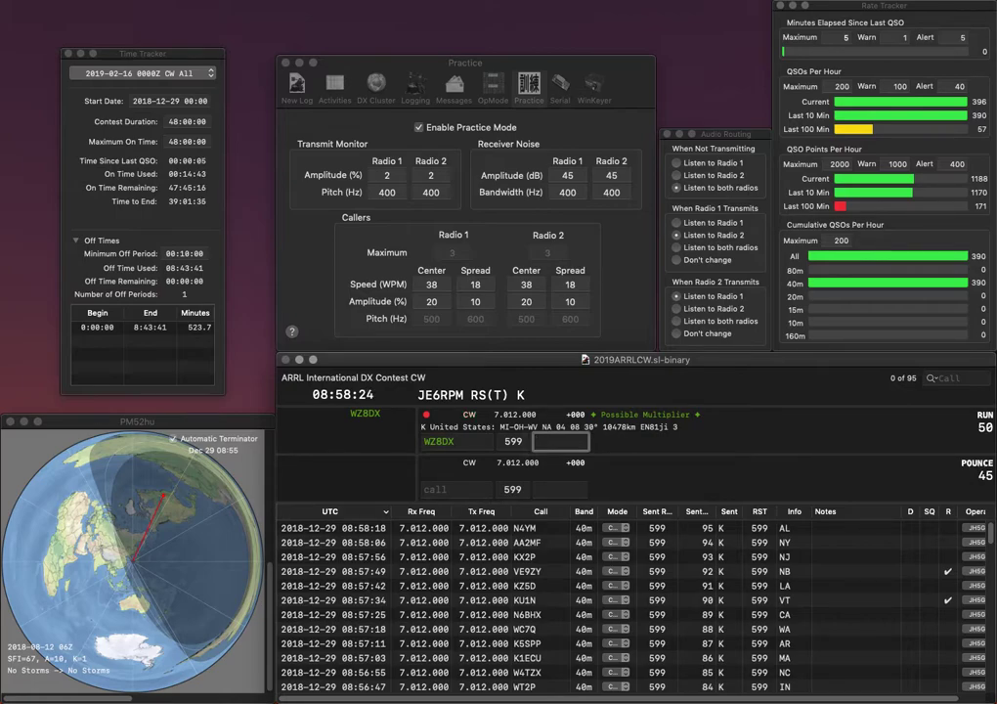
{"action": "type", "text": "WV"}
{"action": "key", "text": "Return"}
{"action": "type", "text": "A"}
{"action": "key", "text": "BackSpace"}
{"action": "type", "text": "WA5"}
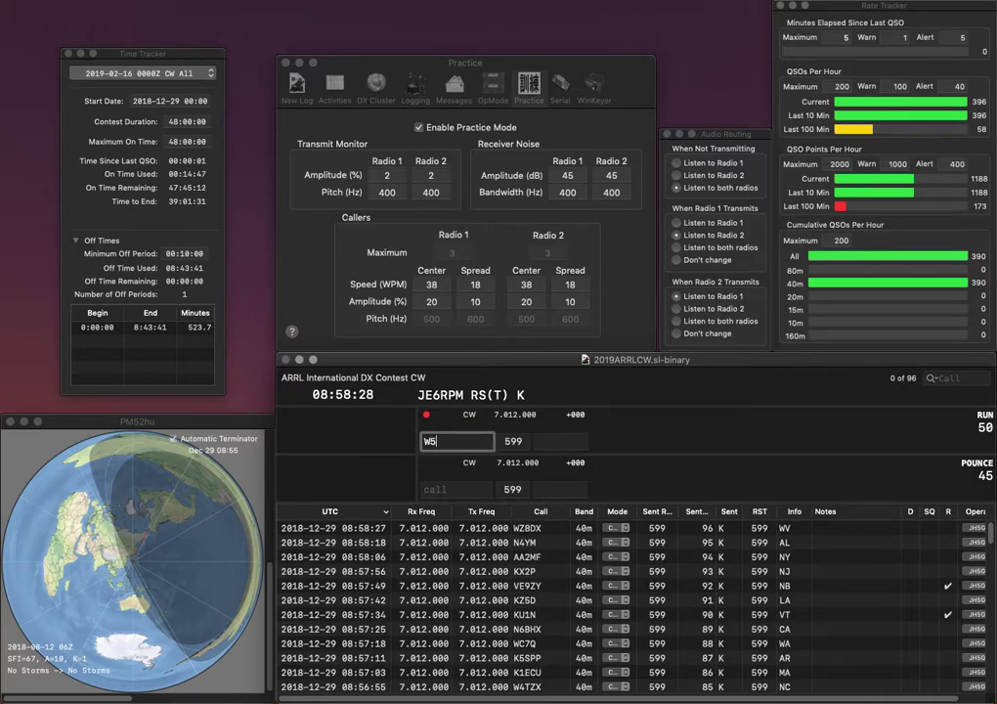
{"action": "type", "text": "AB"}
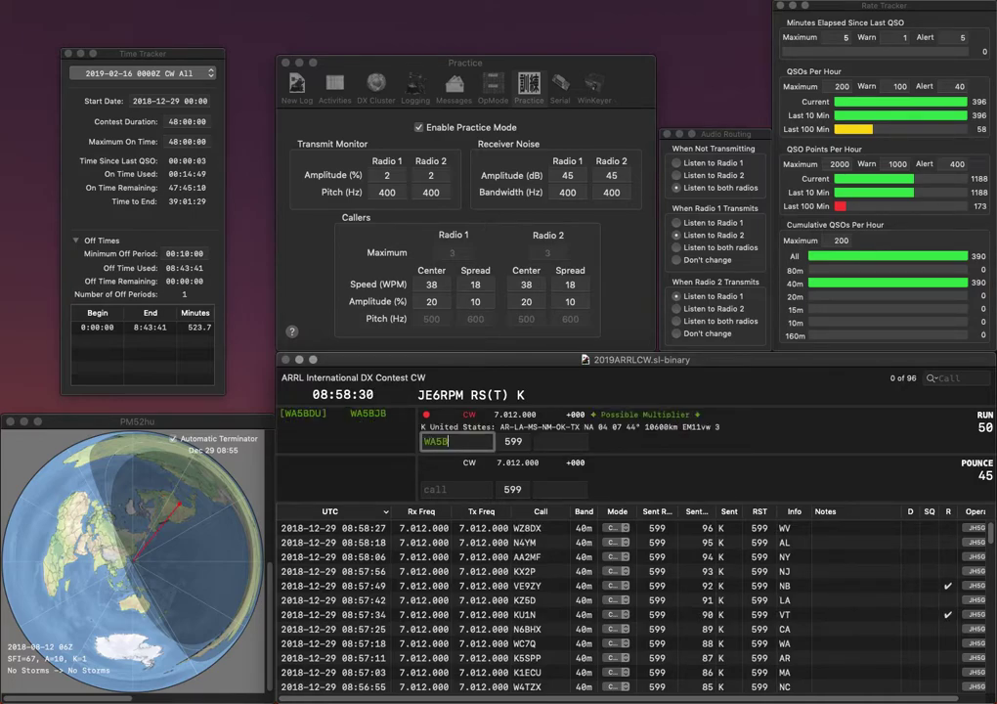
{"action": "type", "text": "R"}
{"action": "key", "text": "space"}
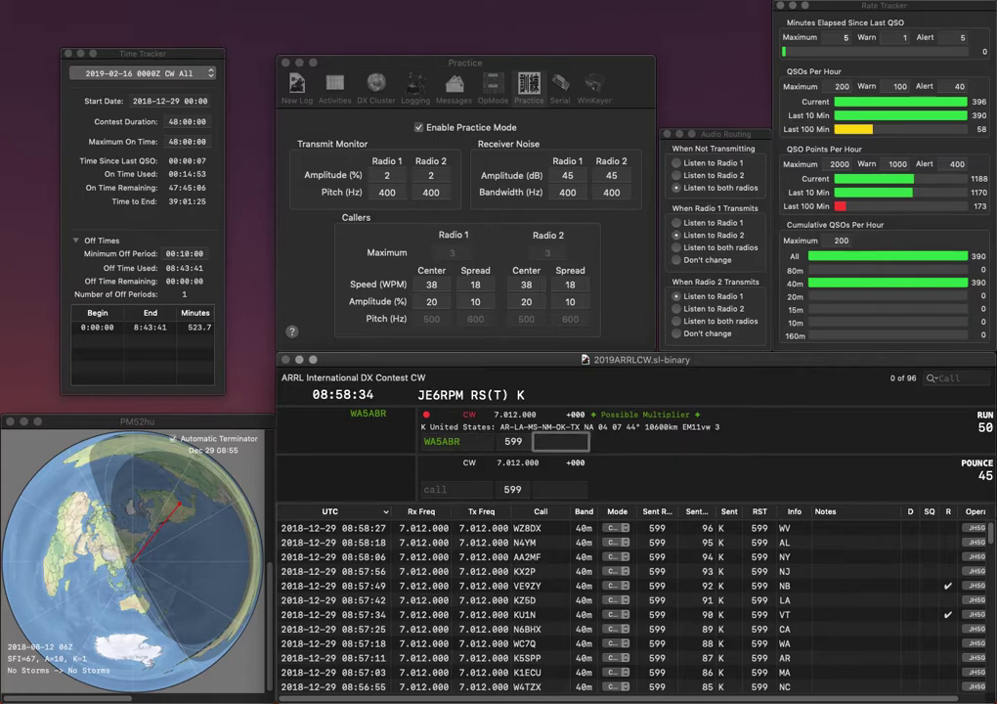
{"action": "type", "text": "TX"}
{"action": "key", "text": "Return"}
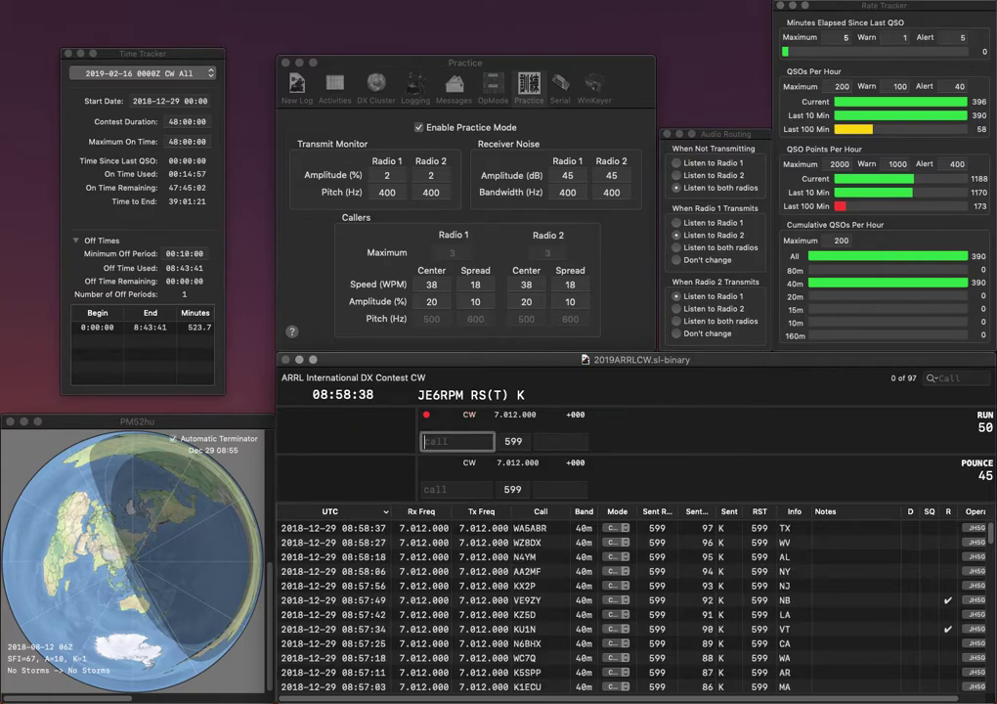
{"action": "type", "text": "WR5TX"}
{"action": "key", "text": "space"}
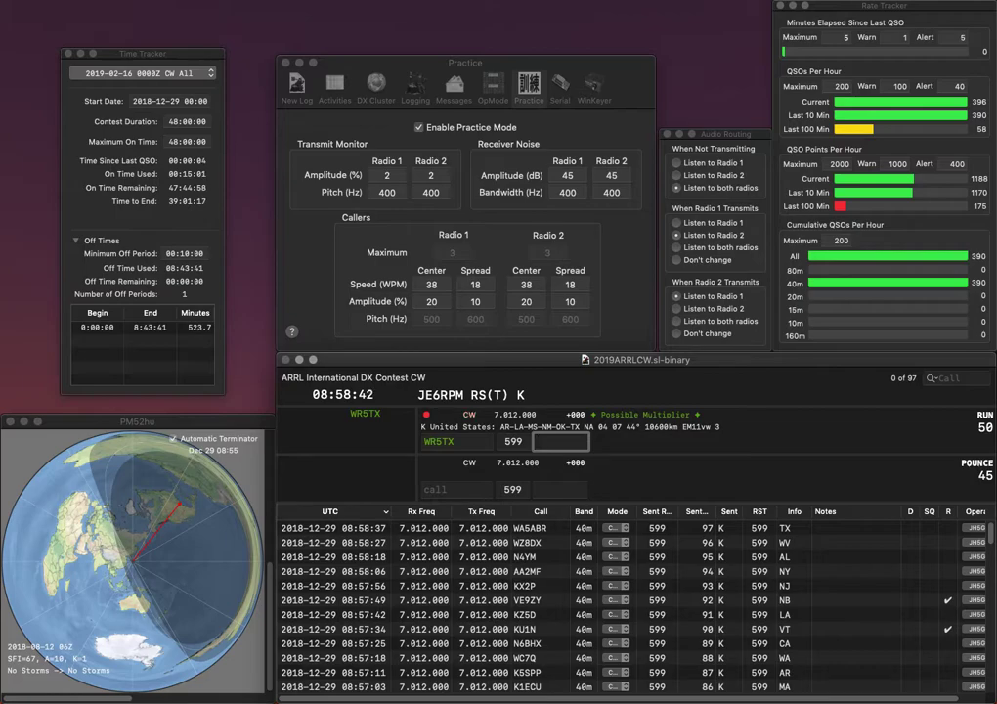
{"action": "type", "text": "LA"}
{"action": "key", "text": "Return"}
{"action": "type", "text": "W5NNI"}
{"action": "key", "text": "Tab"}
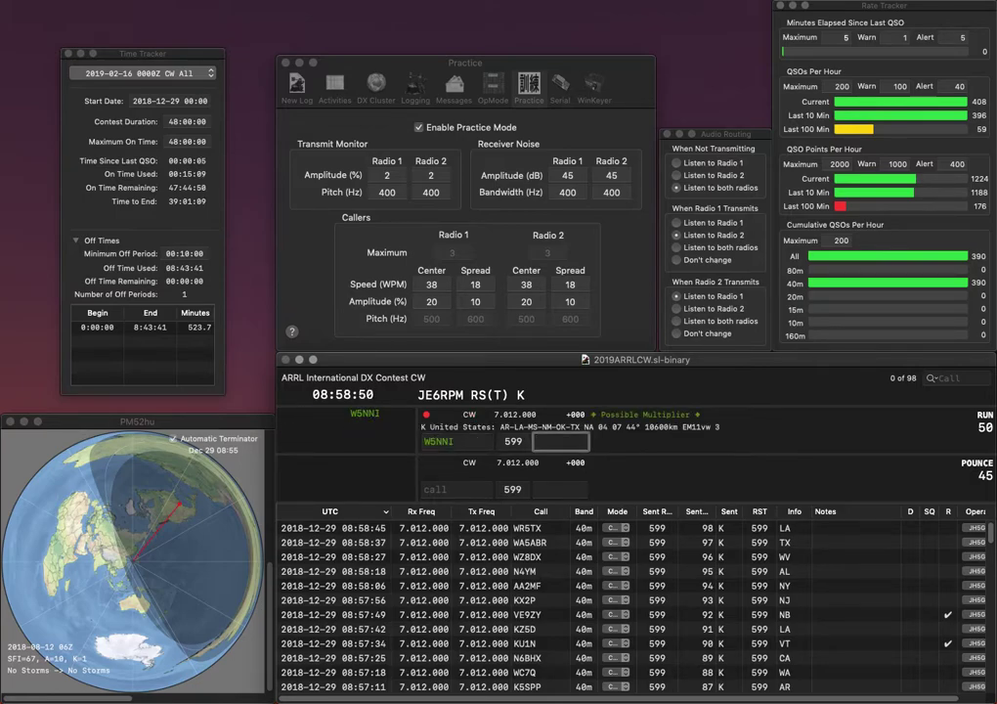
{"action": "type", "text": "LA"}
{"action": "key", "text": "Return"}
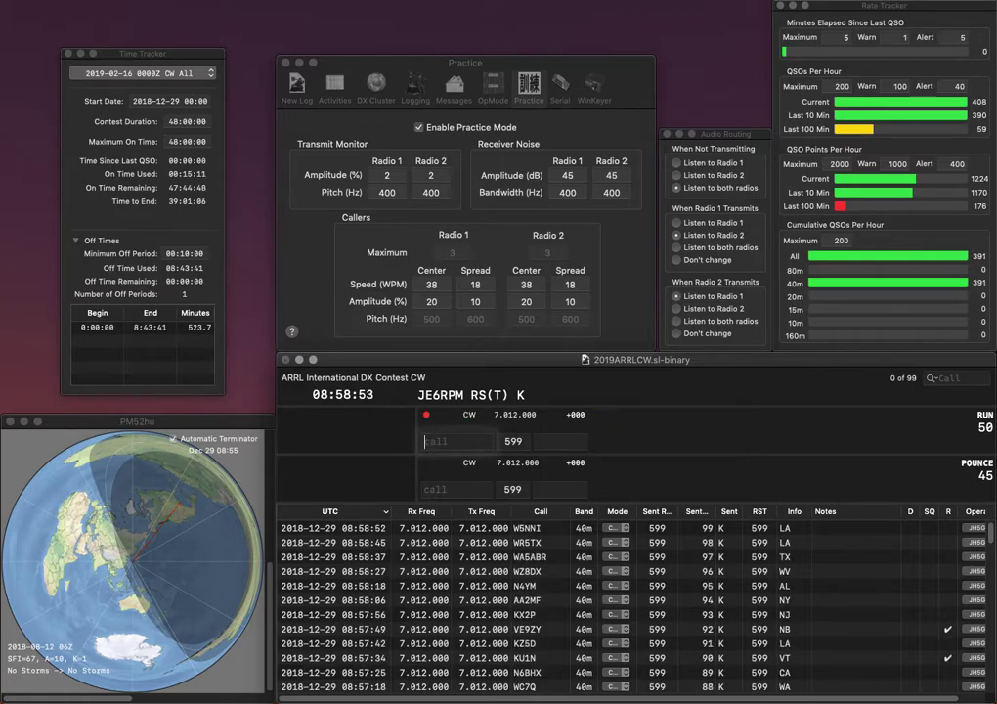
{"action": "type", "text": "NT5V"}
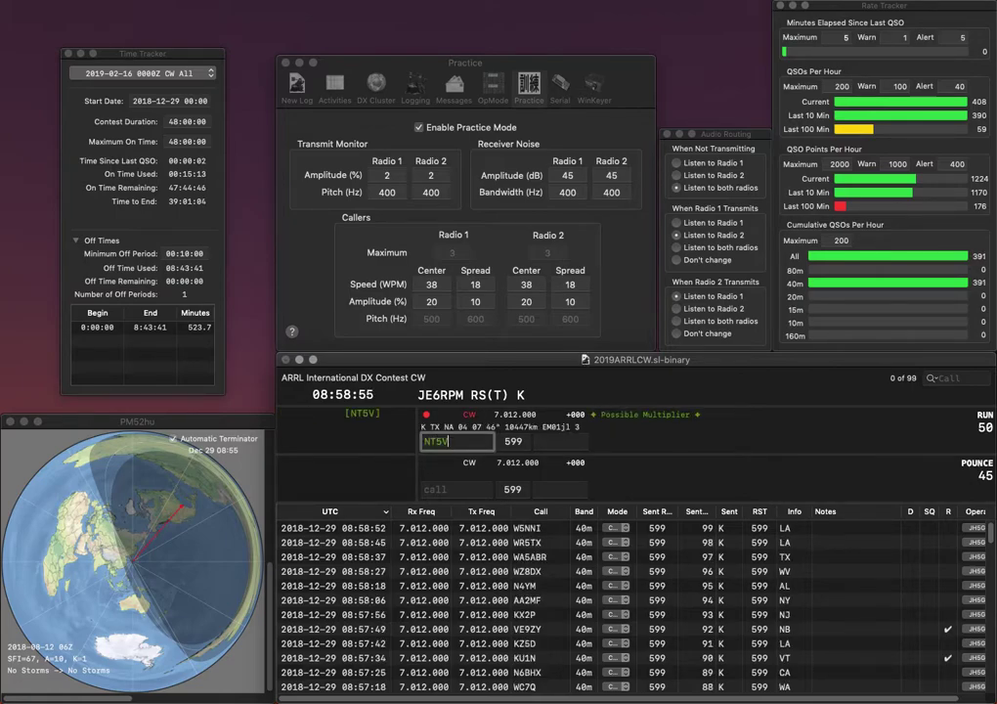
{"action": "key", "text": "Tab"}
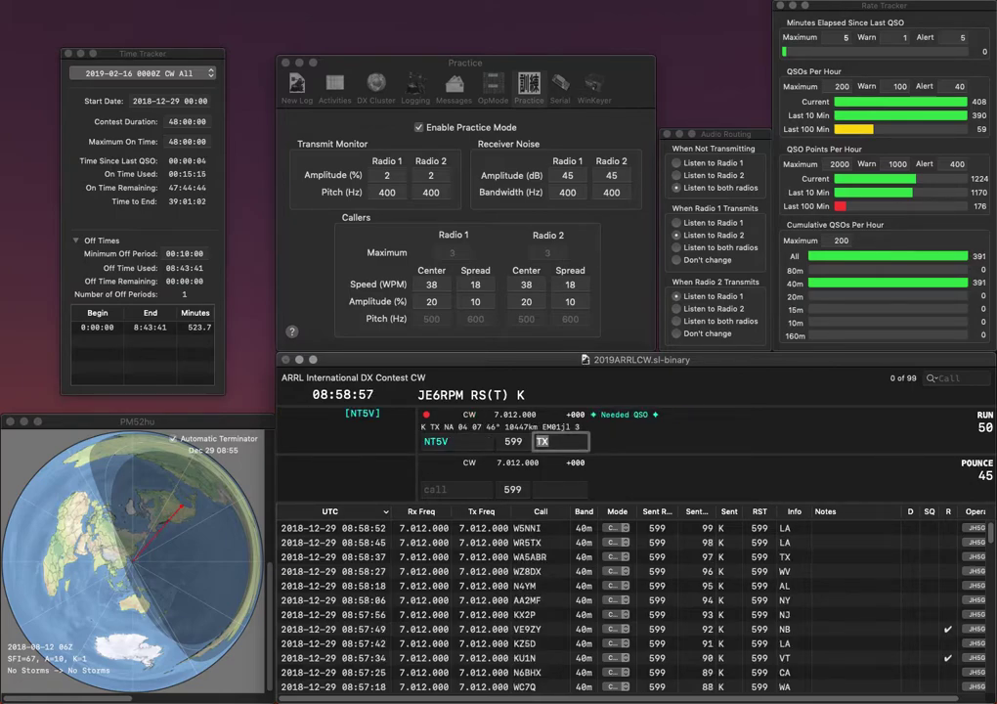
{"action": "key", "text": "Return"}
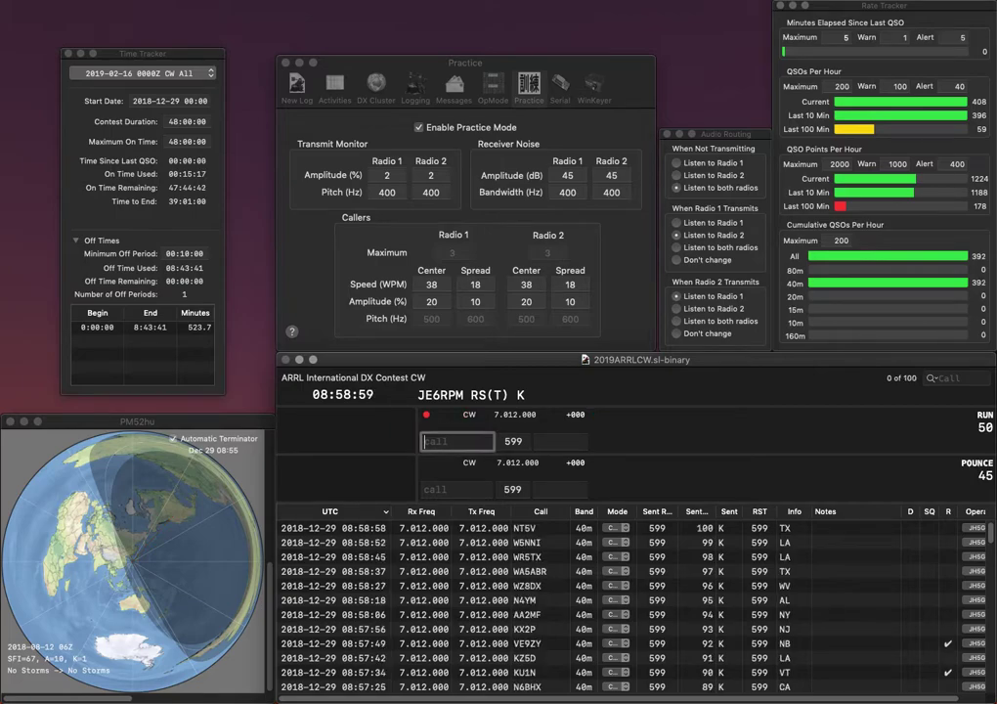
Enter call sign W8OP with received exchange MI and log the contact on the run radio.
{"action": "type", "text": "W8OP"}
{"action": "key", "text": "space"}
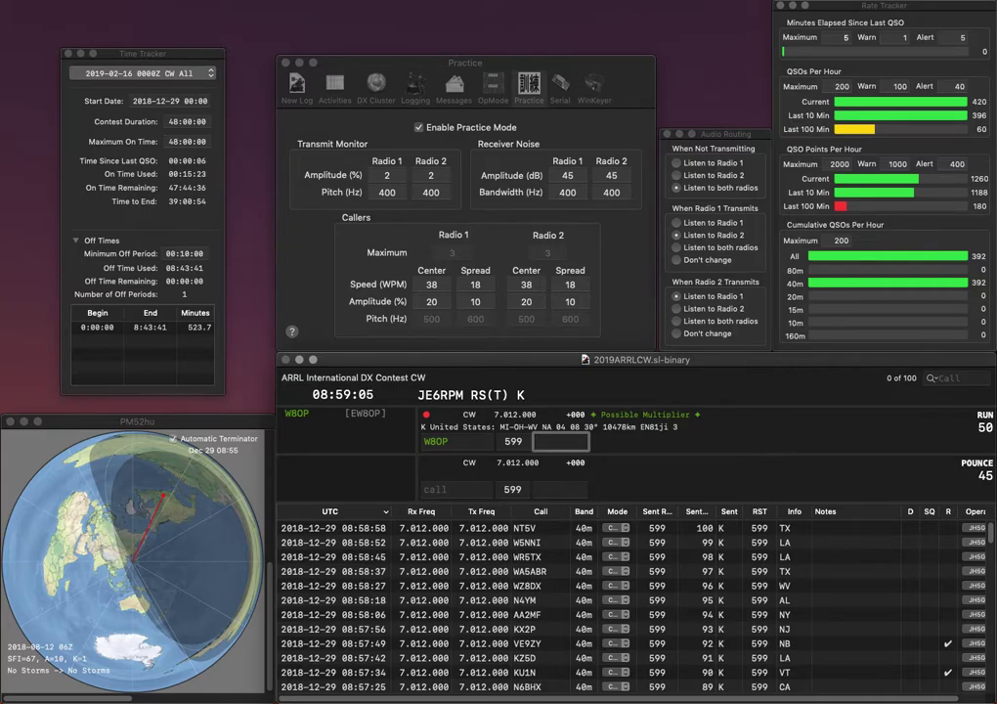
{"action": "type", "text": "MI"}
{"action": "key", "text": "Return"}
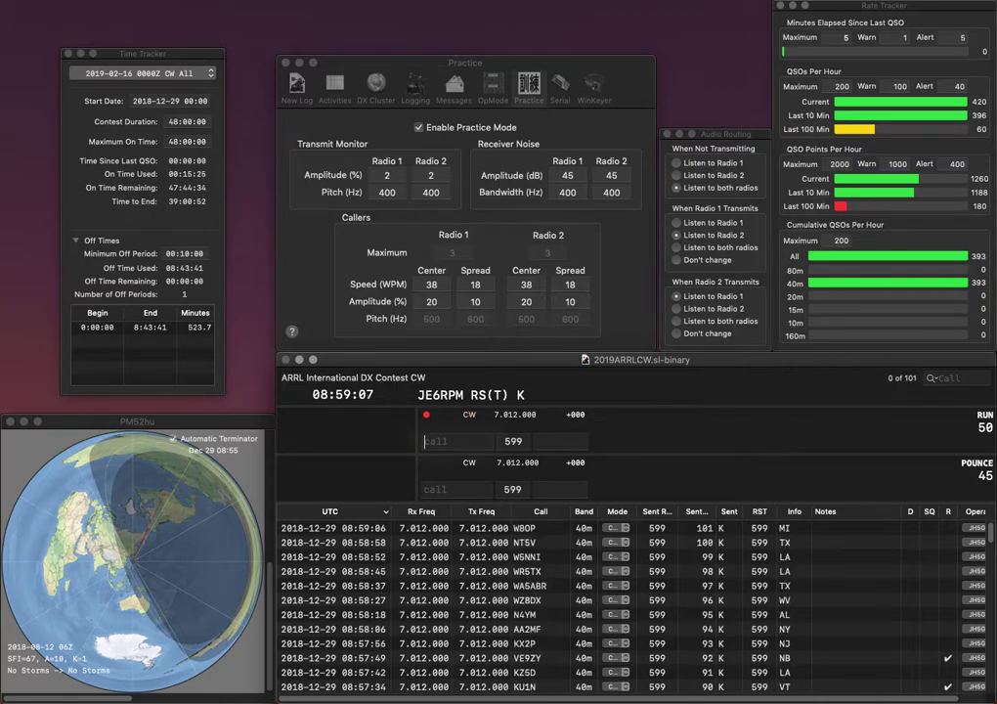
{"action": "type", "text": "N6ABT"}
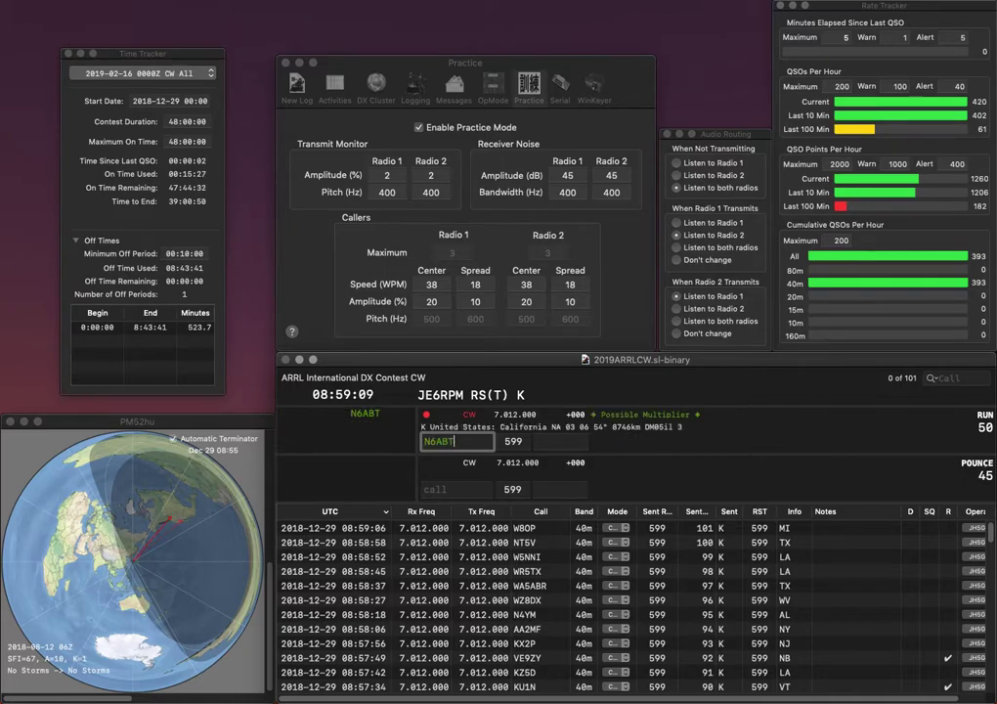
{"action": "key", "text": "Tab"}
{"action": "type", "text": "CA"}
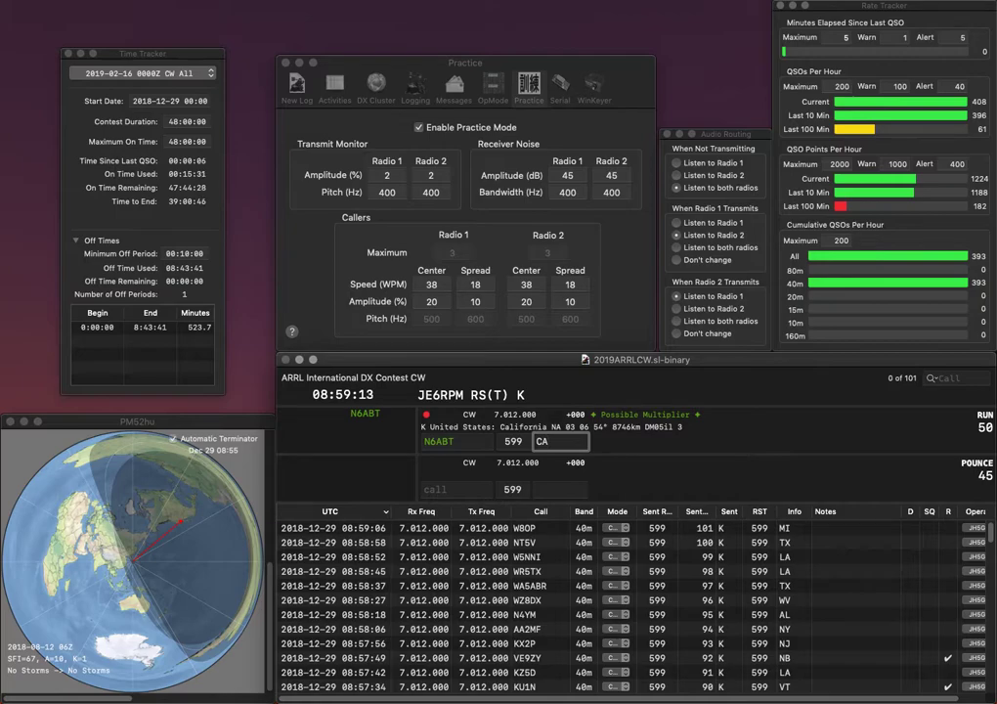
{"action": "key", "text": "Return"}
{"action": "type", "text": "N5WW"}
{"action": "key", "text": "Tab"}
{"action": "type", "text": "FL"}
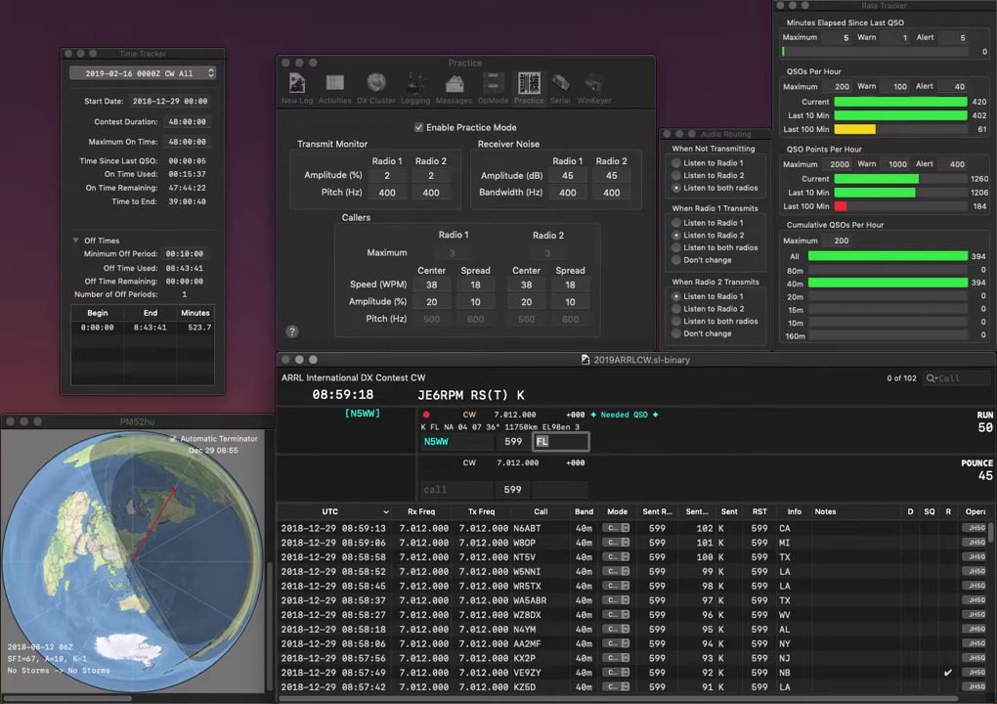
{"action": "key", "text": "Return"}
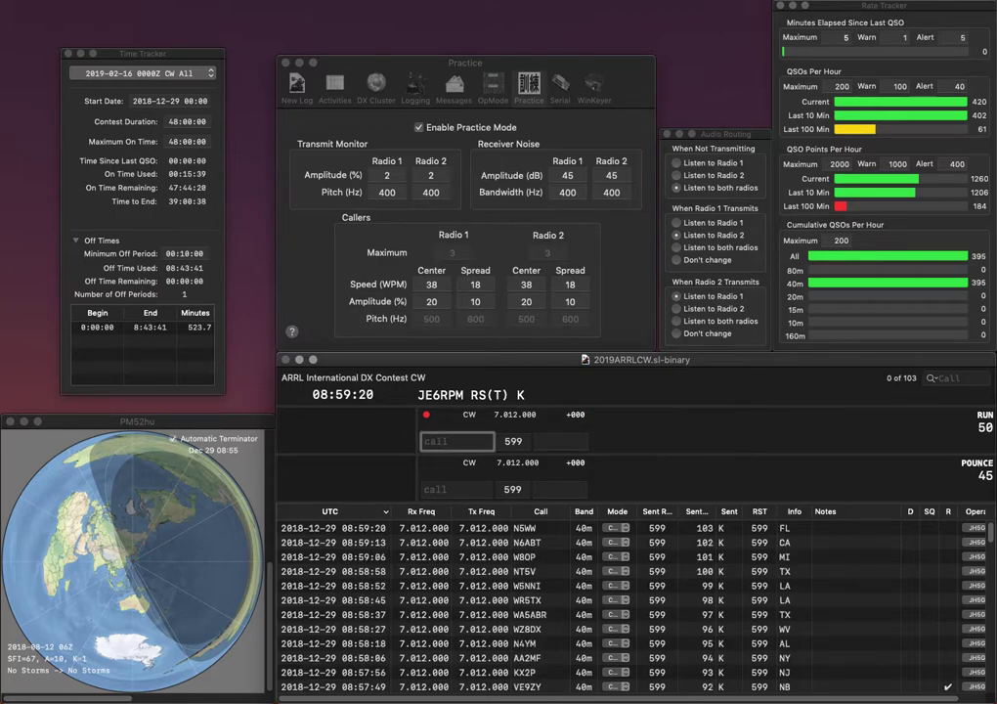
{"action": "type", "text": "N0NRB"}
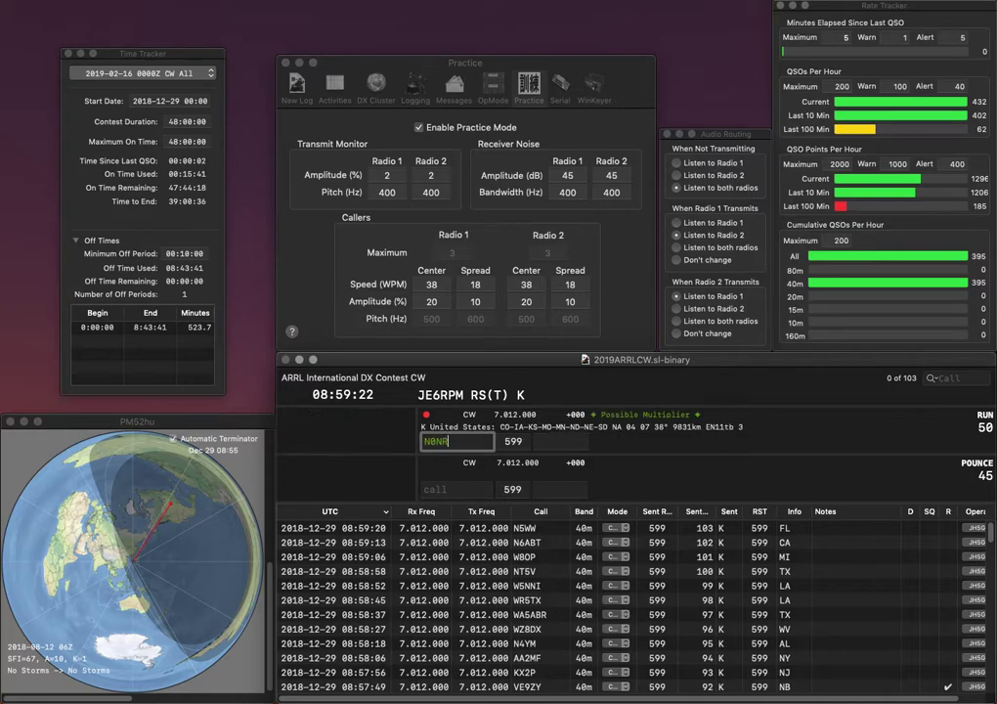
{"action": "left_click", "coordinate": [429, 442]}
{"action": "type", "text": "MRD"}
{"action": "key", "text": "Tab"}
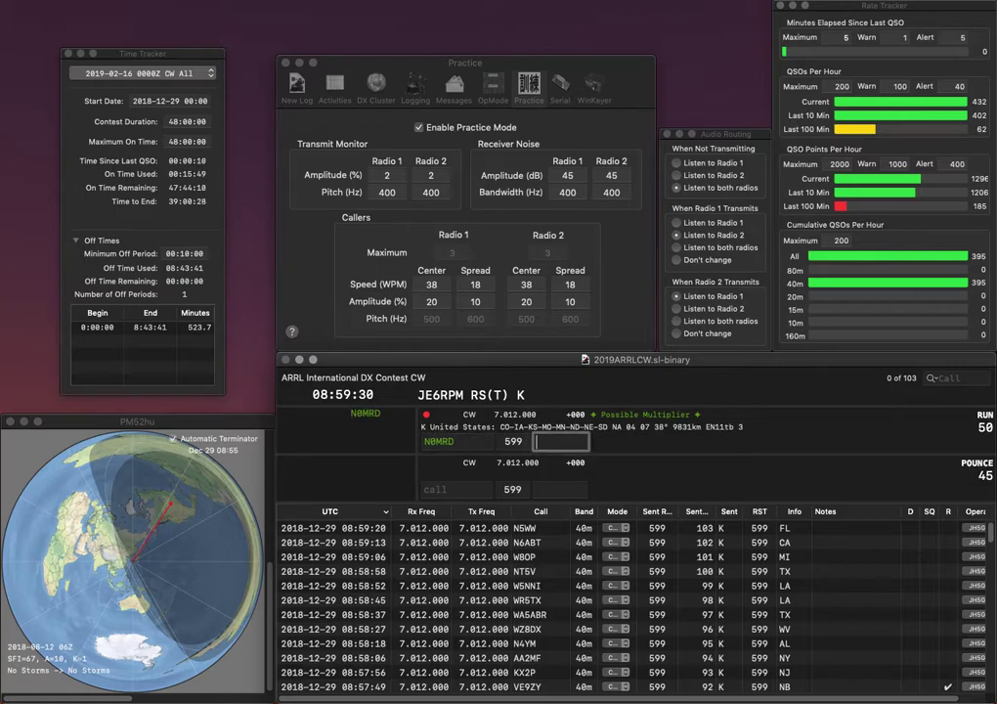
{"action": "type", "text": "MN"}
{"action": "key", "text": "Return"}
Enter call sign K6ZI, accept received exchange NV and log the contact on the run radio.
{"action": "type", "text": "K"}
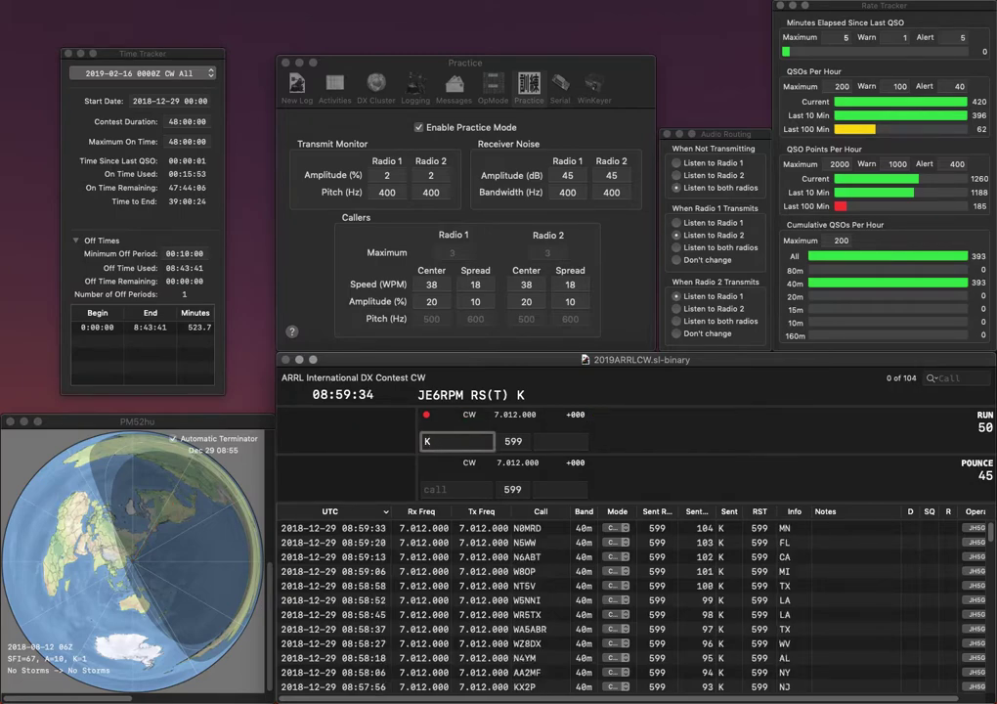
{"action": "type", "text": "6ZI"}
{"action": "key", "text": "Tab"}
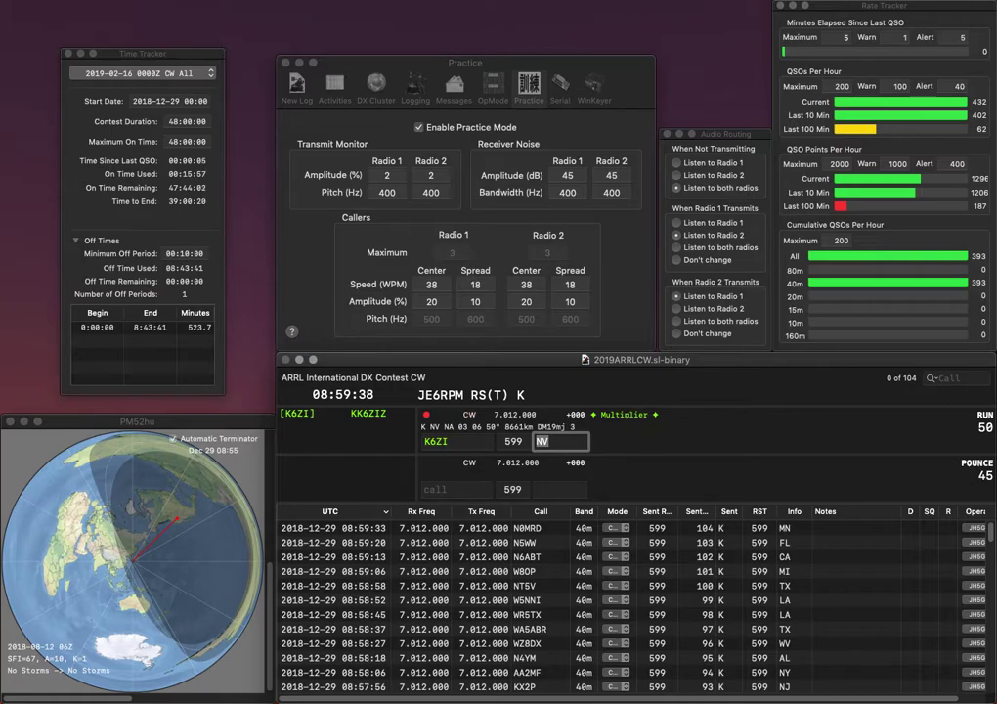
{"action": "key", "text": "Return"}
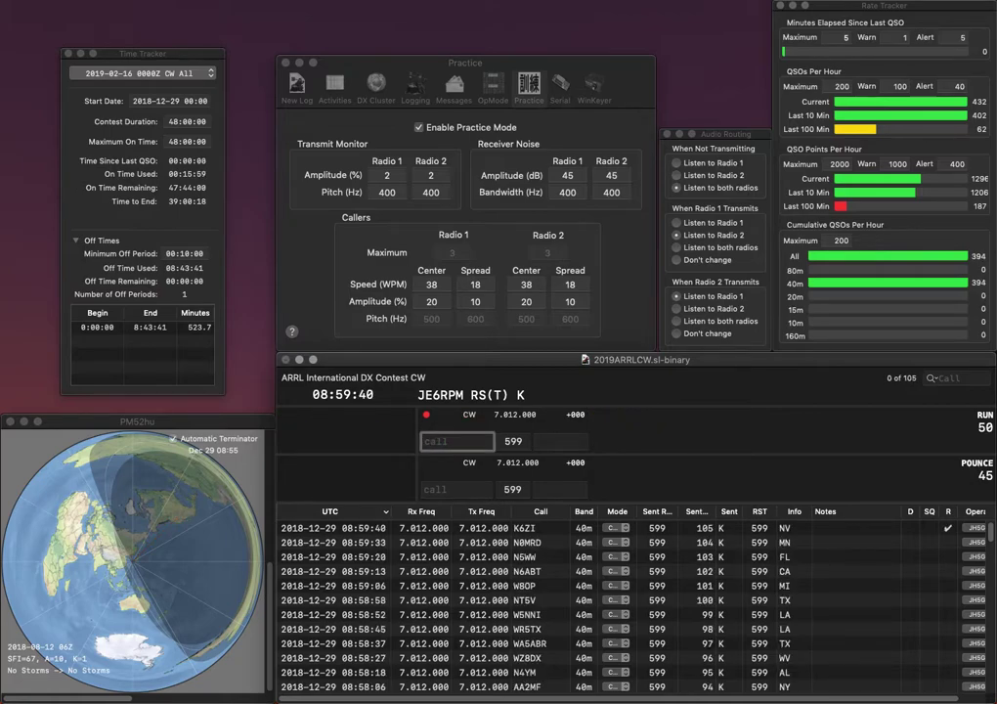
{"action": "type", "text": "K0ANS"}
{"action": "key", "text": "Tab"}
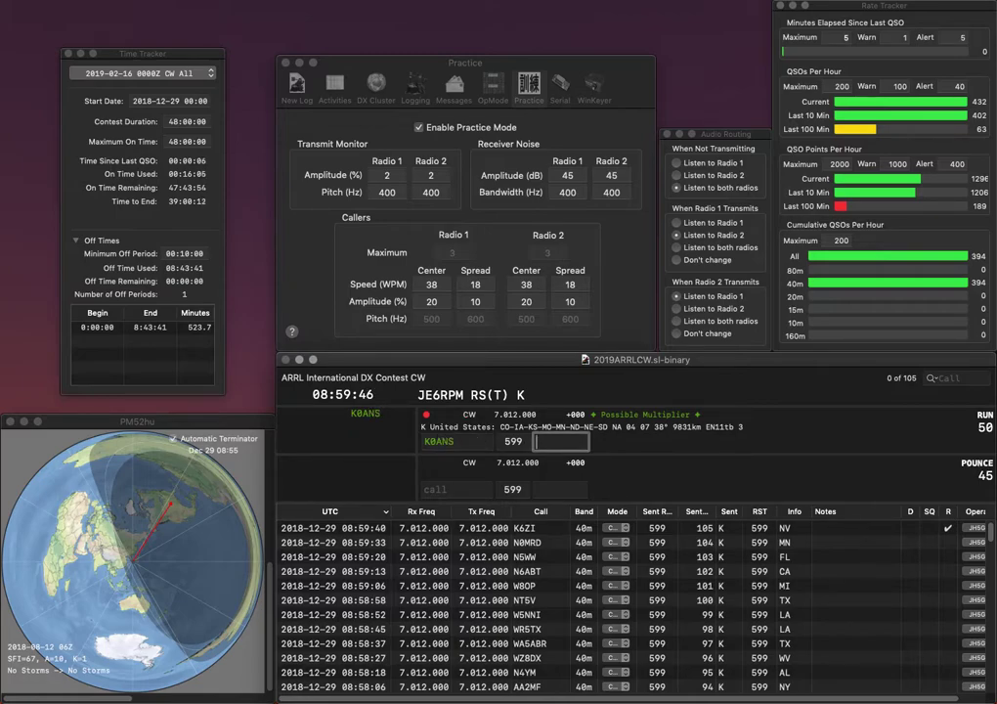
{"action": "type", "text": "CO"}
{"action": "key", "text": "Return"}
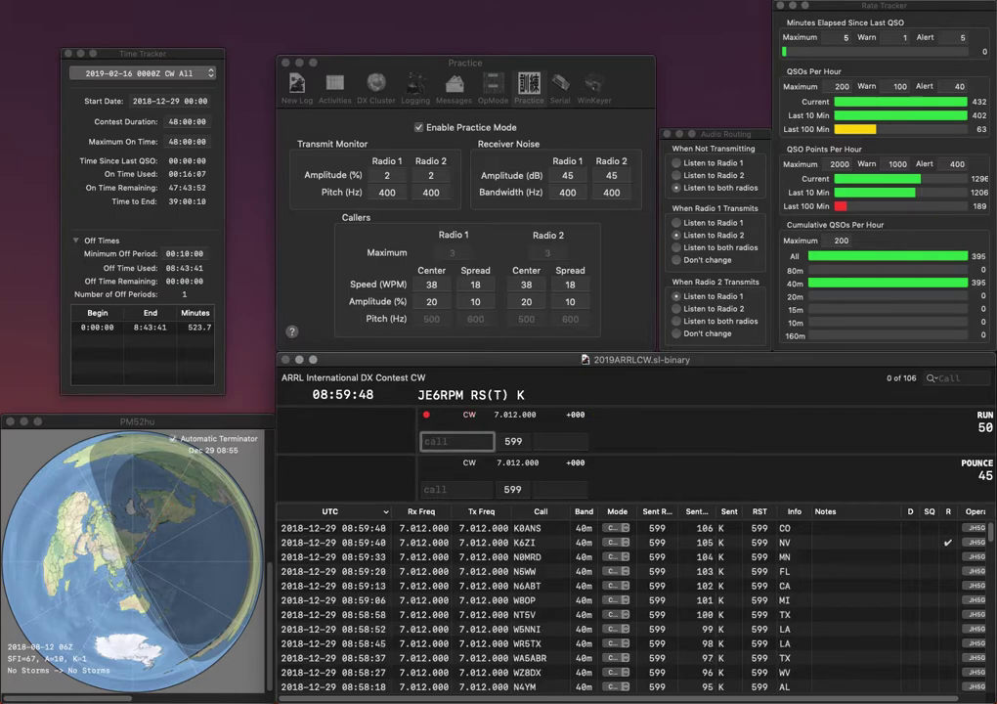
{"action": "type", "text": "W1AQ"}
{"action": "key", "text": "Return"}
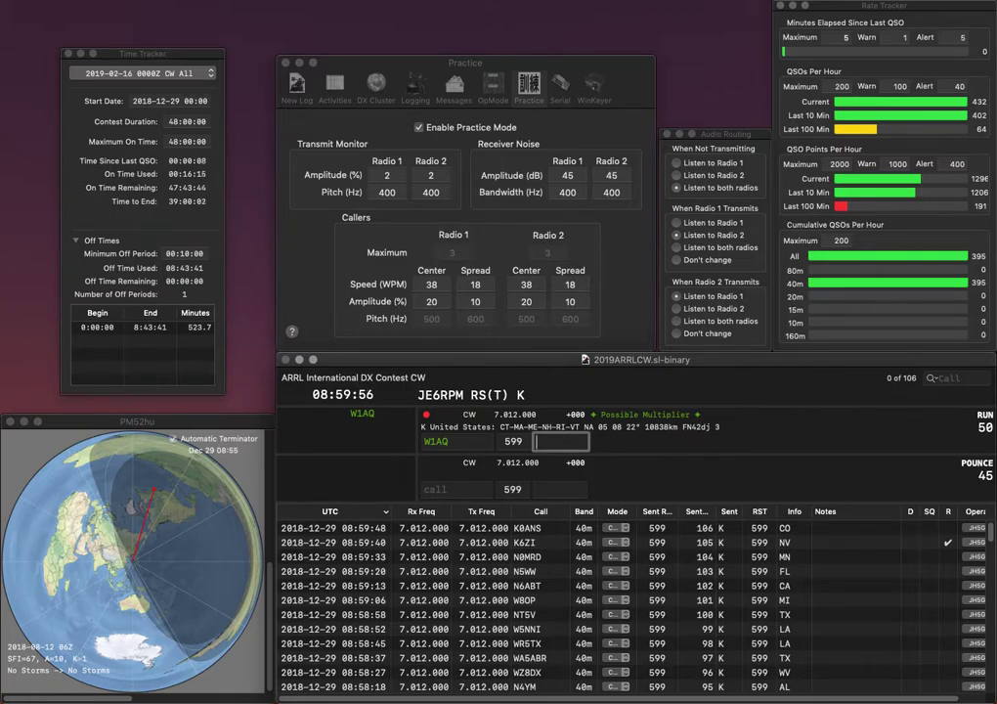
{"action": "type", "text": "CT"}
{"action": "key", "text": "Return"}
{"action": "type", "text": "N7PP"}
{"action": "key", "text": "Return"}
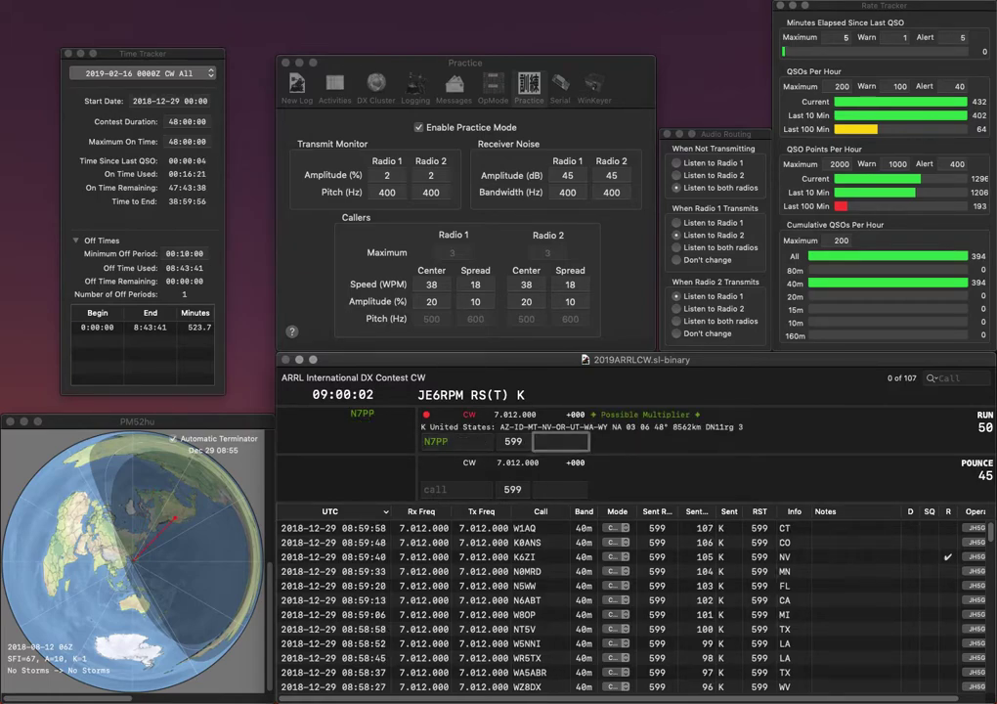
{"action": "type", "text": "AZ"}
{"action": "key", "text": "Return"}
{"action": "type", "text": "K6WWL"}
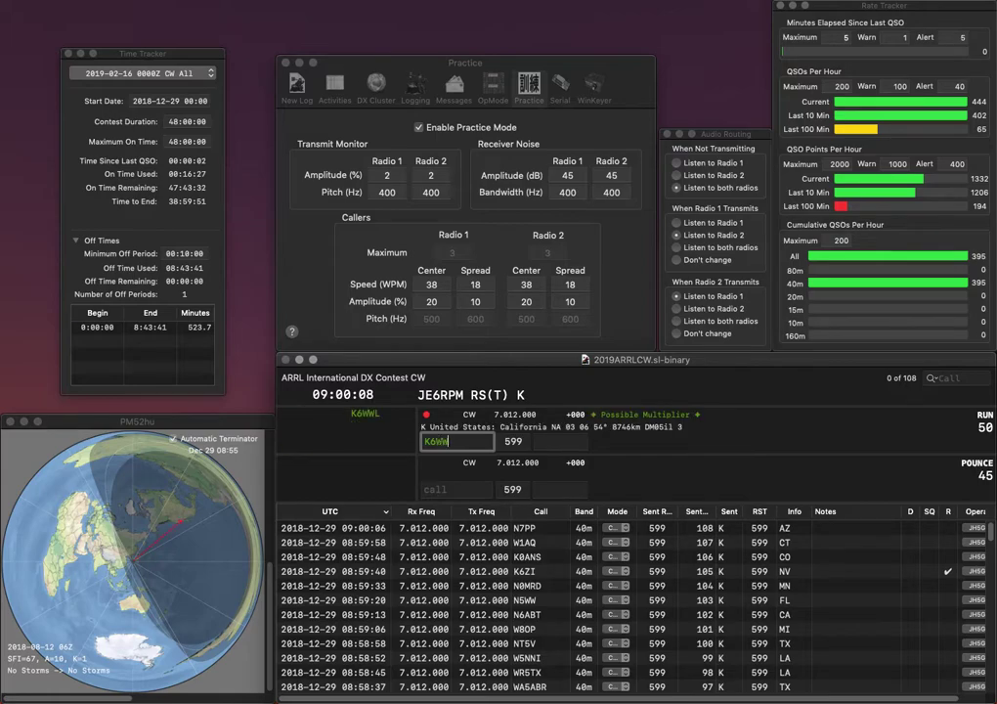
{"action": "key", "text": "Return"}
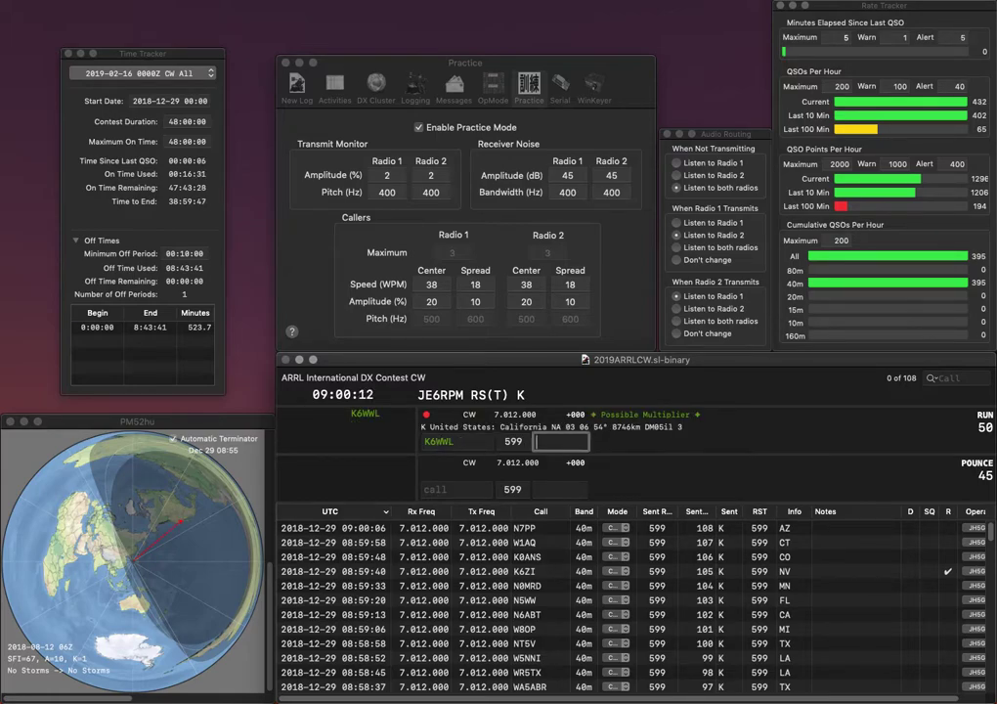
{"action": "type", "text": "CA"}
{"action": "key", "text": "Return"}
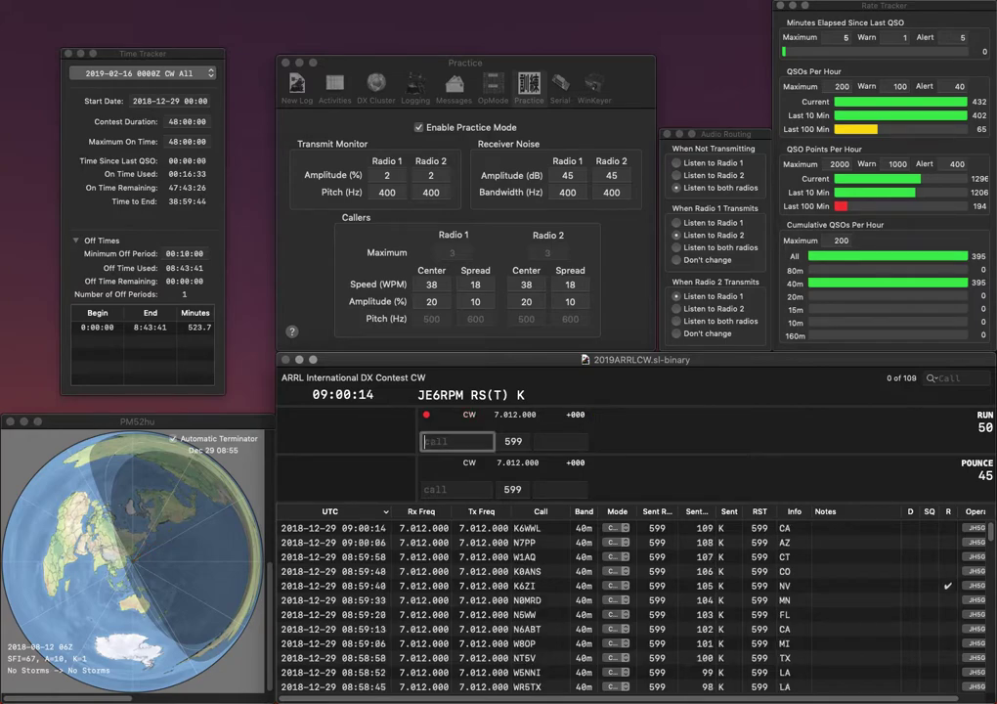
Enter call sign KB8W with received exchange MI and log the contact on the run radio.
{"action": "type", "text": "KB8"}
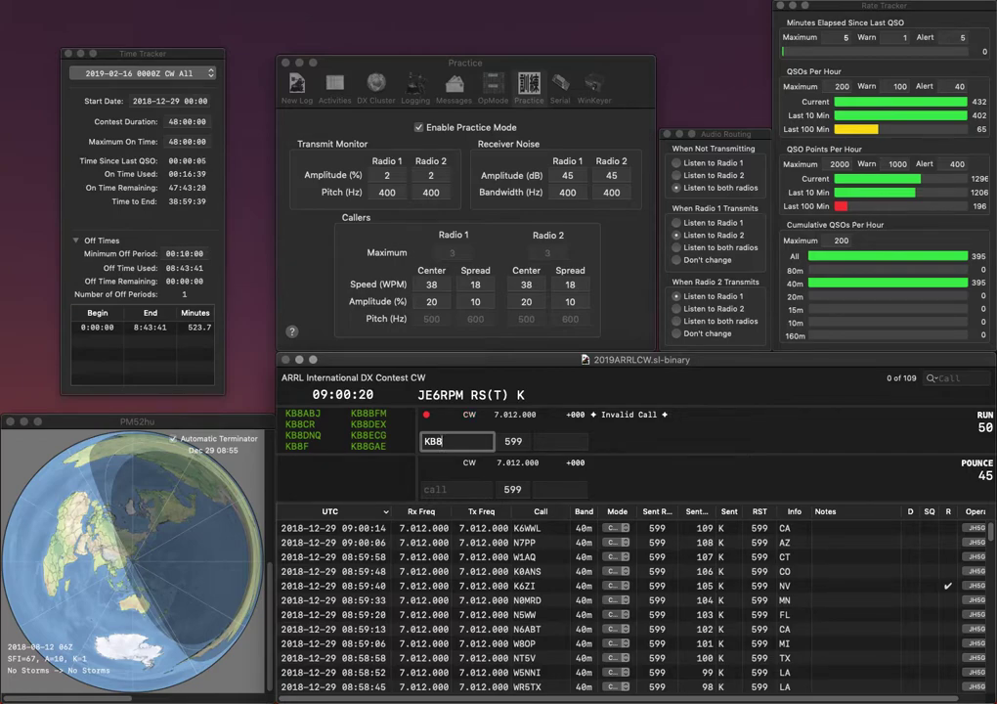
{"action": "type", "text": "W"}
{"action": "key", "text": "Tab"}
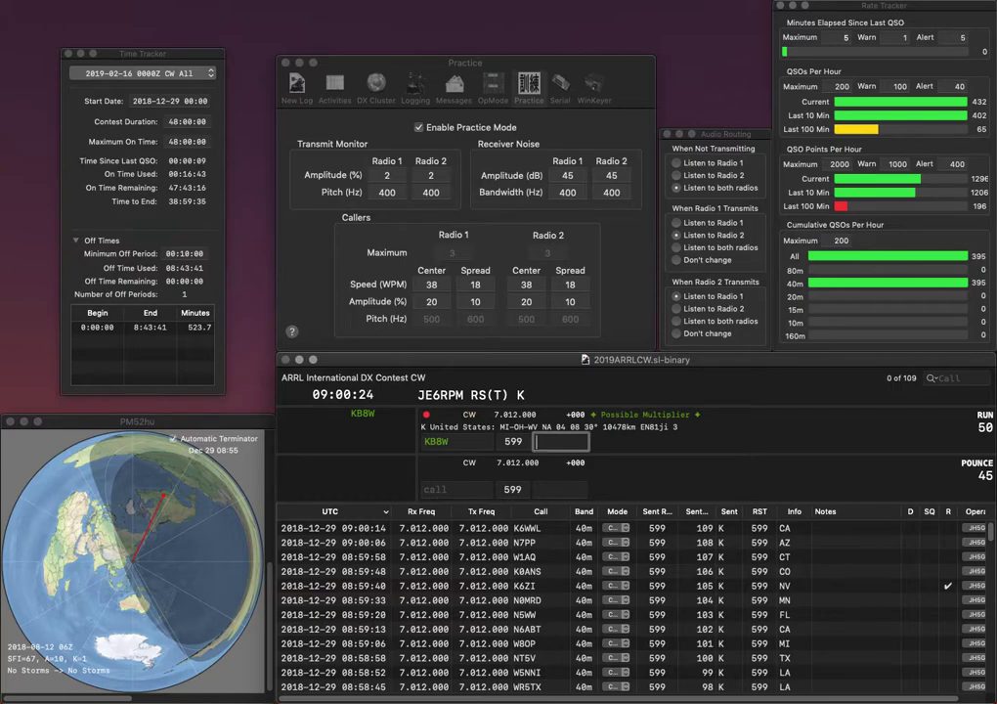
{"action": "type", "text": "MI"}
{"action": "key", "text": "Return"}
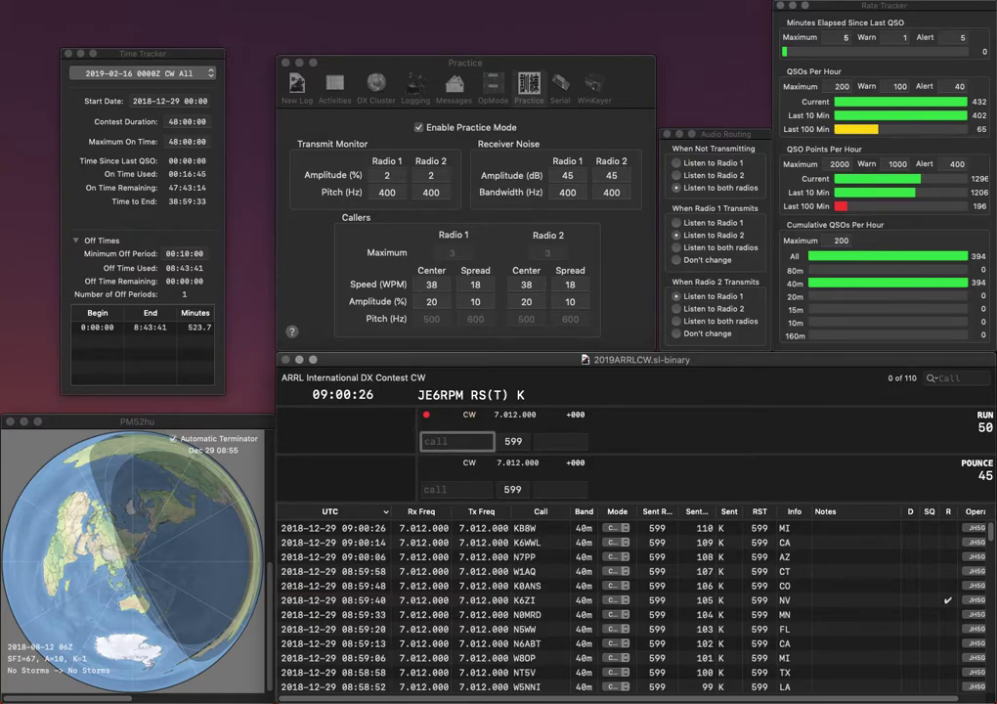
{"action": "type", "text": "N8QIK"}
{"action": "key", "text": "Return"}
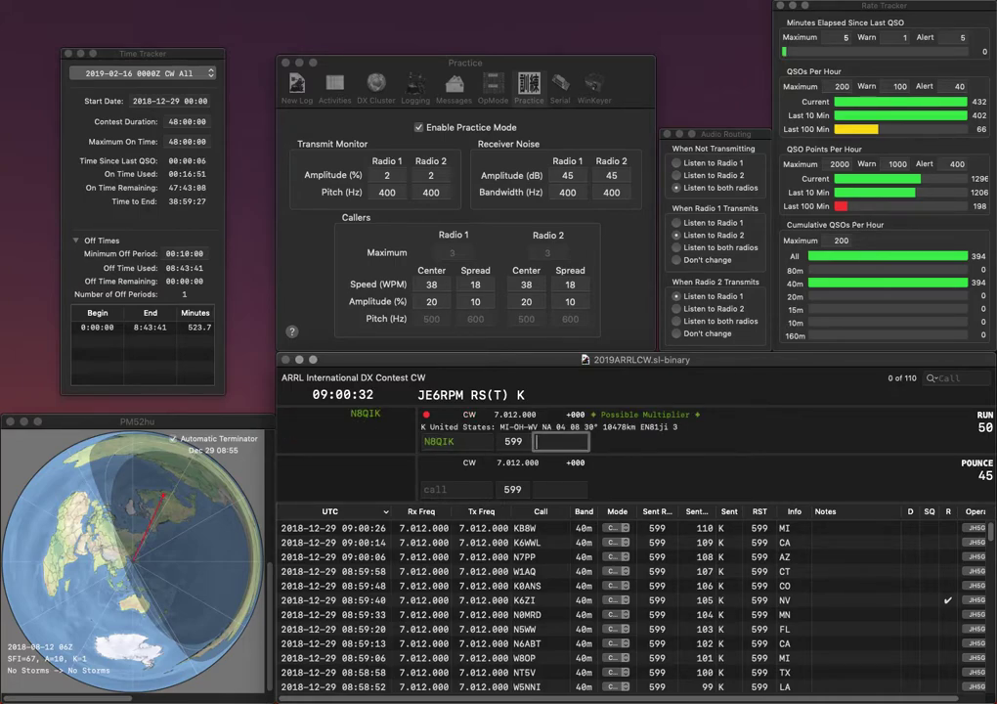
{"action": "type", "text": "WV"}
{"action": "key", "text": "Return"}
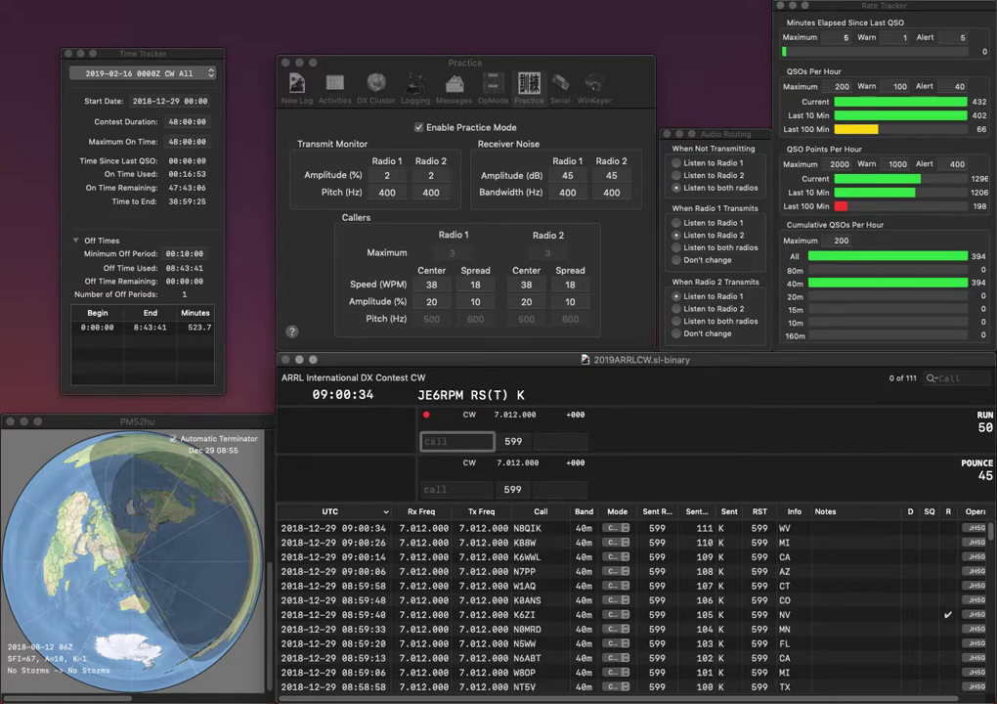
{"action": "type", "text": "WB5A"}
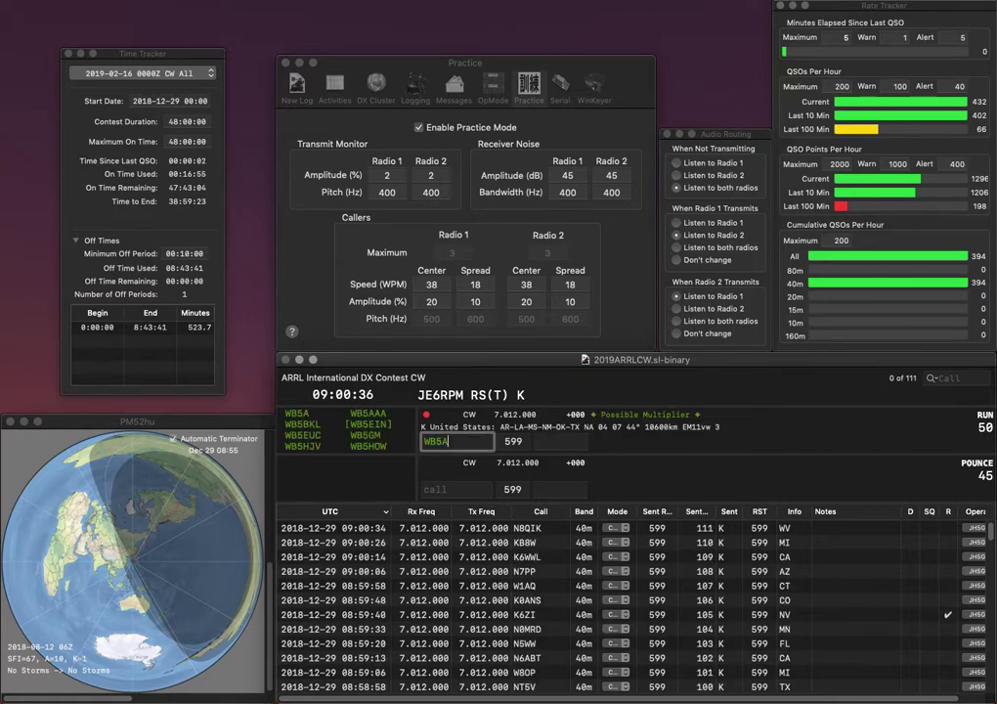
{"action": "left_click", "coordinate": [559, 441]}
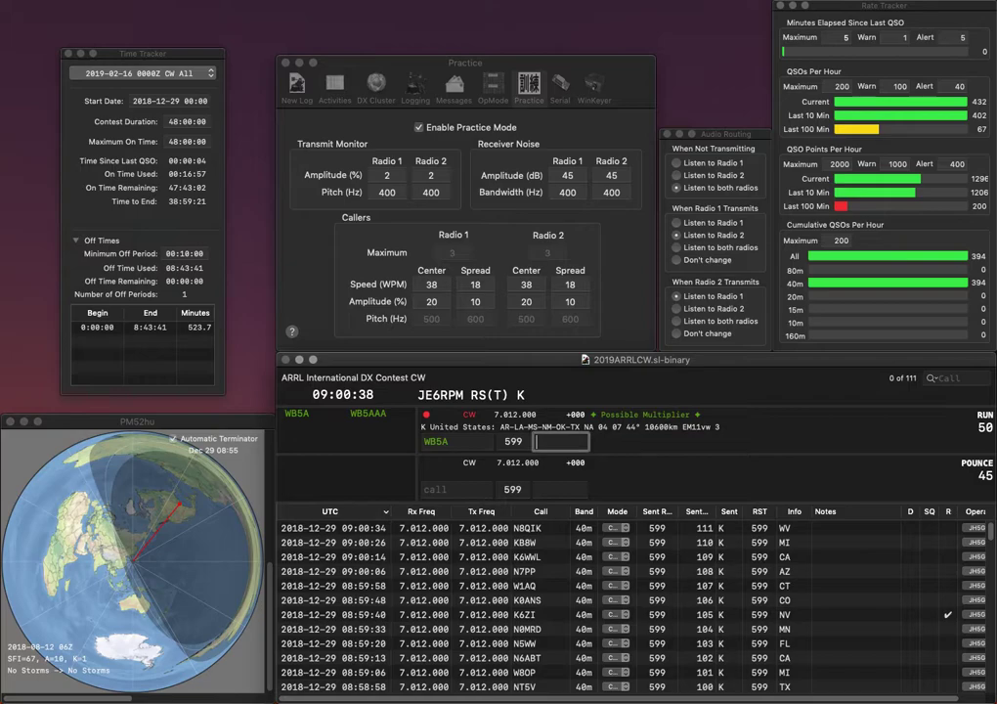
{"action": "left_click", "coordinate": [427, 441]}
{"action": "key", "text": "Delete"}
{"action": "key", "text": "Delete"}
{"action": "type", "text": "6G"}
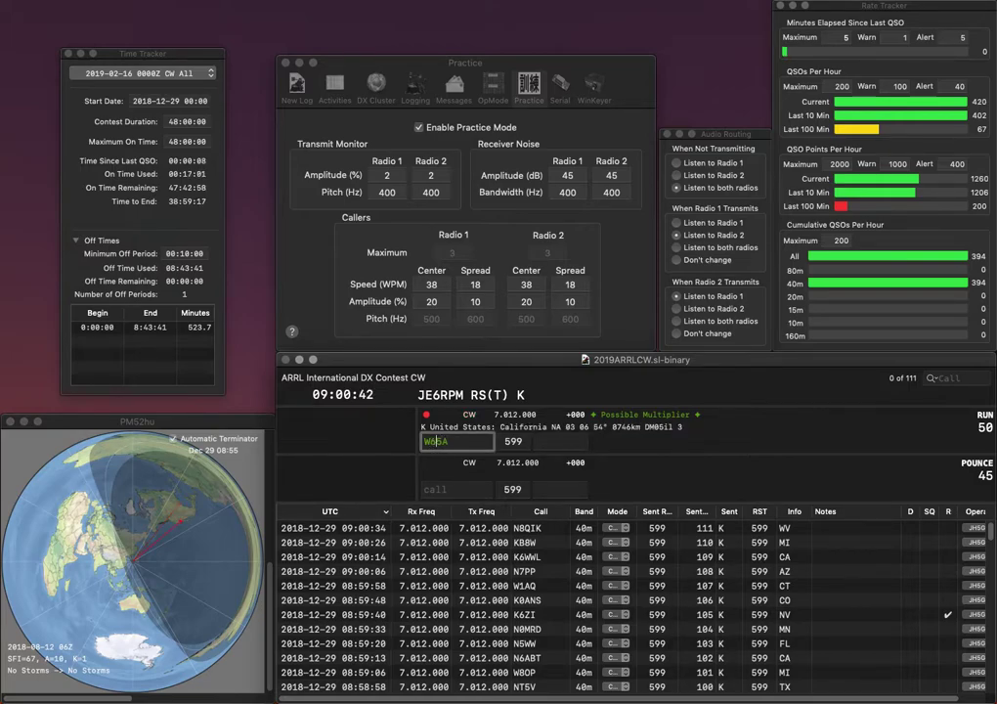
{"action": "key", "text": "BackSpace"}
{"action": "type", "text": "H"}
{"action": "key", "text": "space"}
{"action": "type", "text": "CA"}
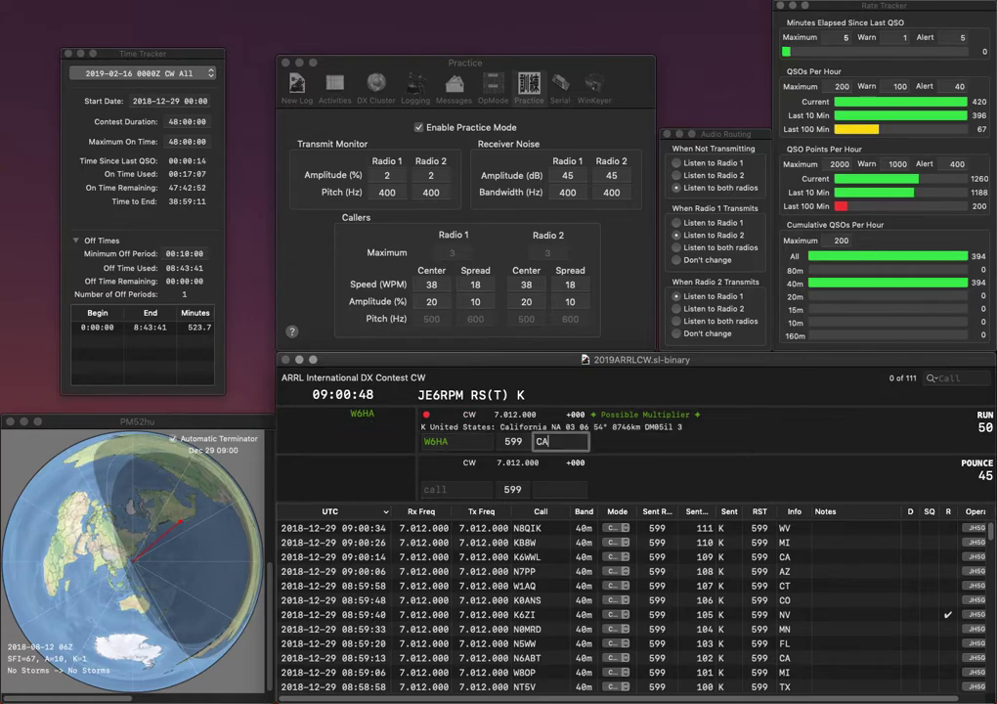
{"action": "key", "text": "Return"}
Enter call sign K0KAN with received exchange SD and log the contact on the run radio.
{"action": "type", "text": "K"}
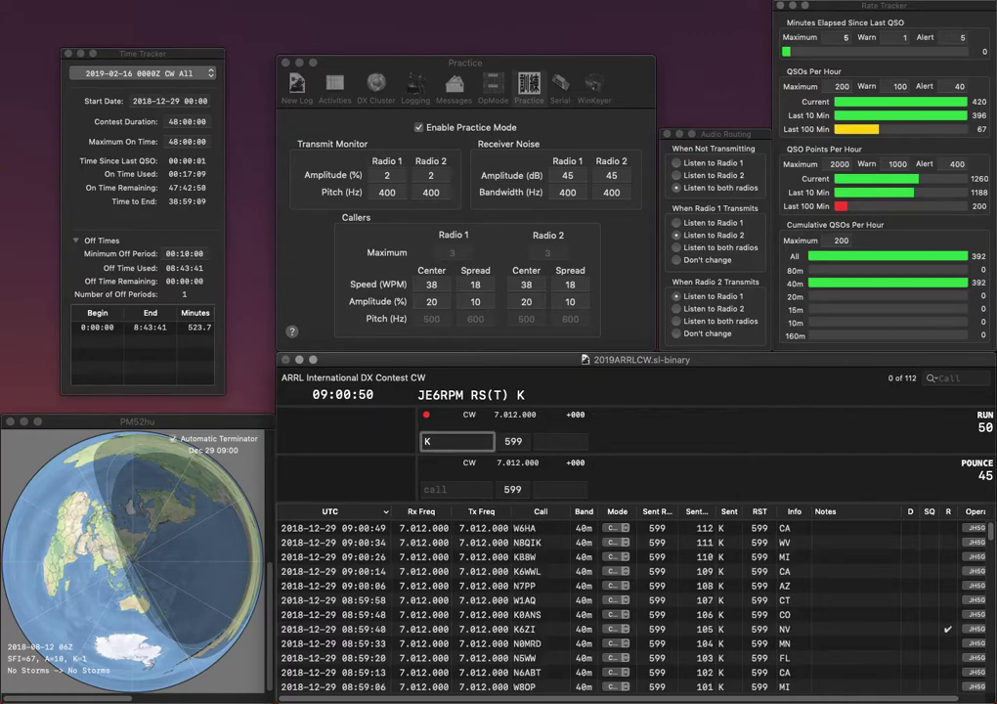
{"action": "type", "text": "0KAN"}
{"action": "key", "text": "Tab"}
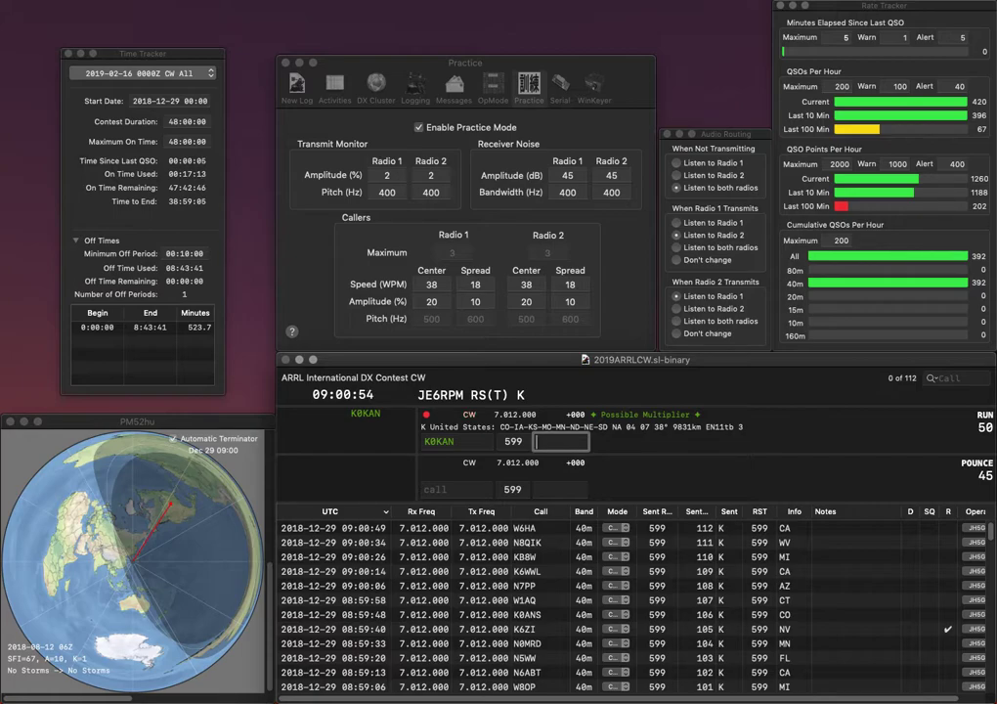
{"action": "type", "text": "SD"}
{"action": "key", "text": "Return"}
{"action": "type", "text": "K"}
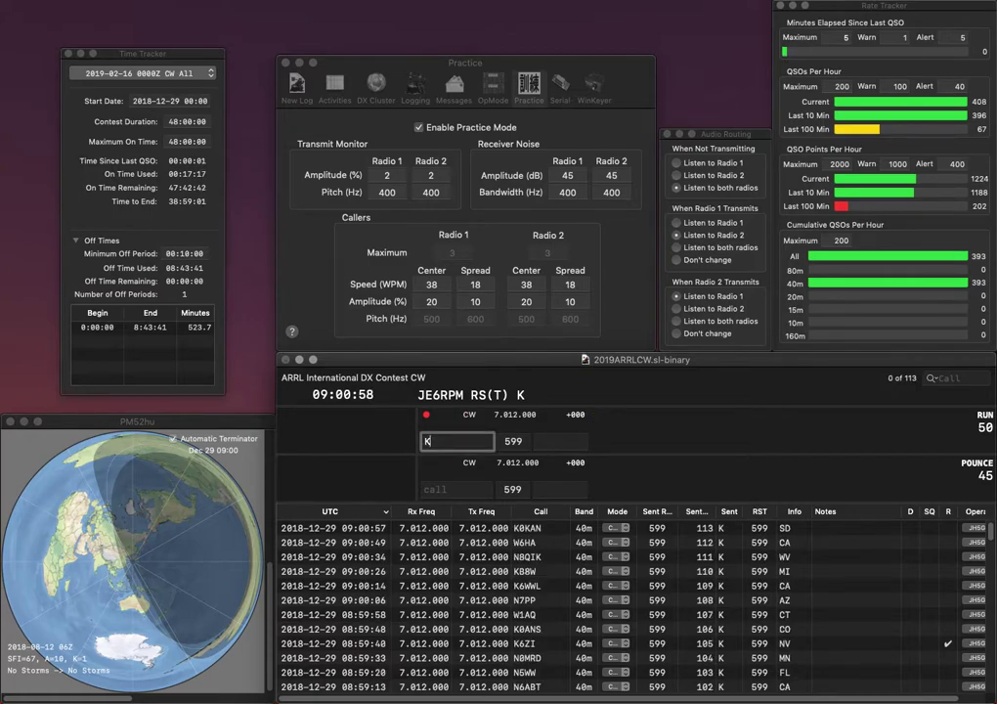
{"action": "type", "text": "1TKL"}
{"action": "key", "text": "Tab"}
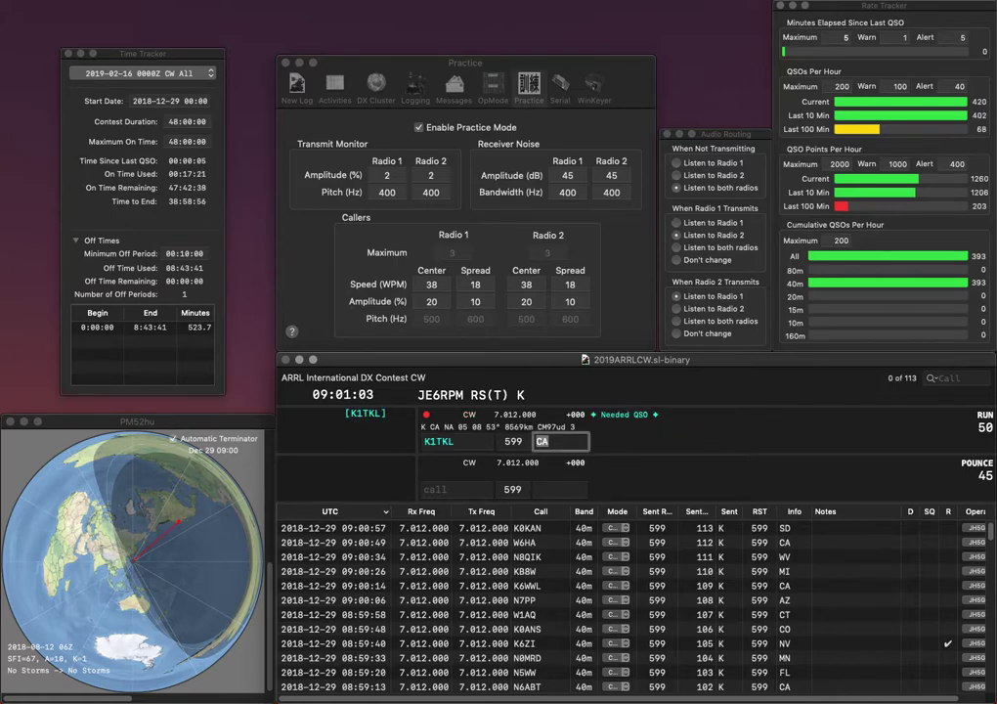
{"action": "key", "text": "Return"}
{"action": "type", "text": "W1"}
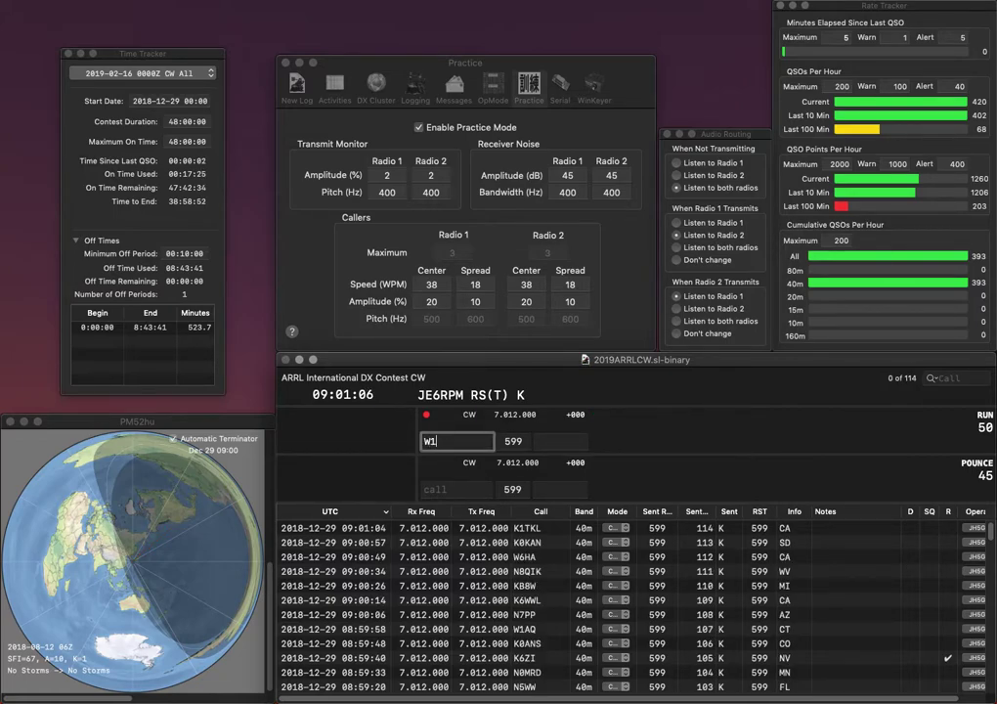
{"action": "type", "text": "SRD/6"}
{"action": "key", "text": "space"}
{"action": "type", "text": "CA"}
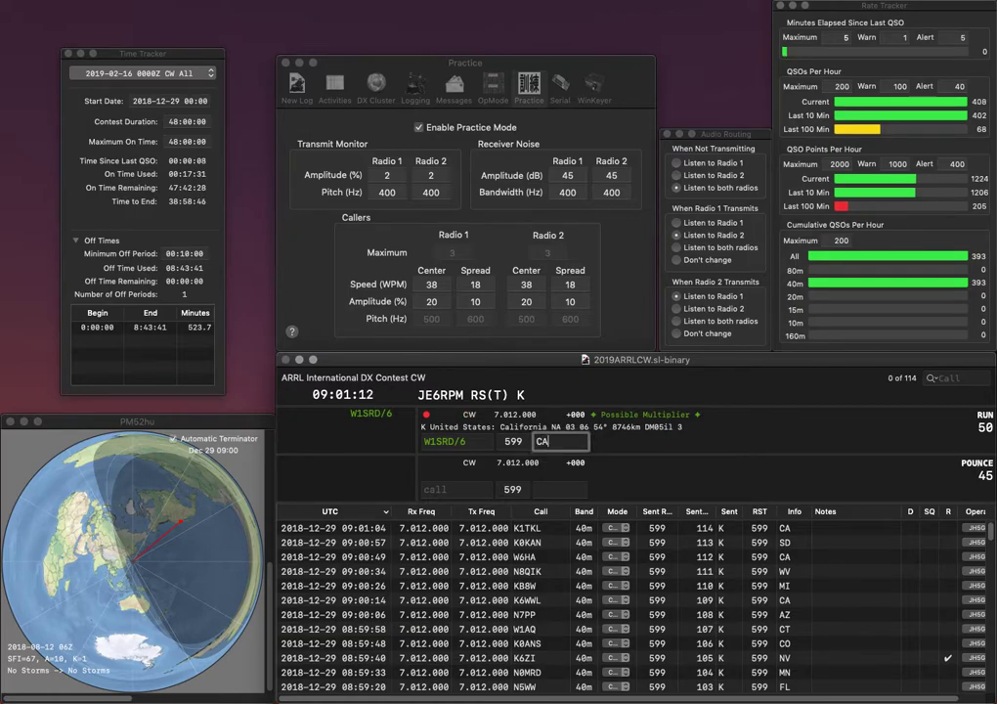
{"action": "key", "text": "Return"}
{"action": "type", "text": "W"}
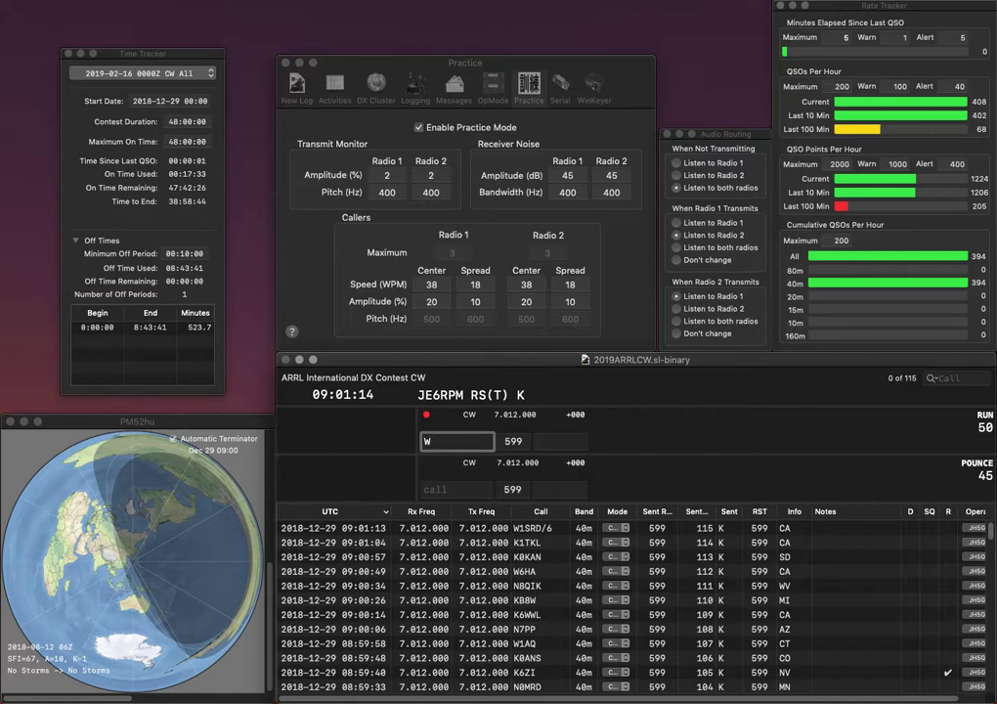
{"action": "type", "text": "9TTY"}
{"action": "key", "text": "space"}
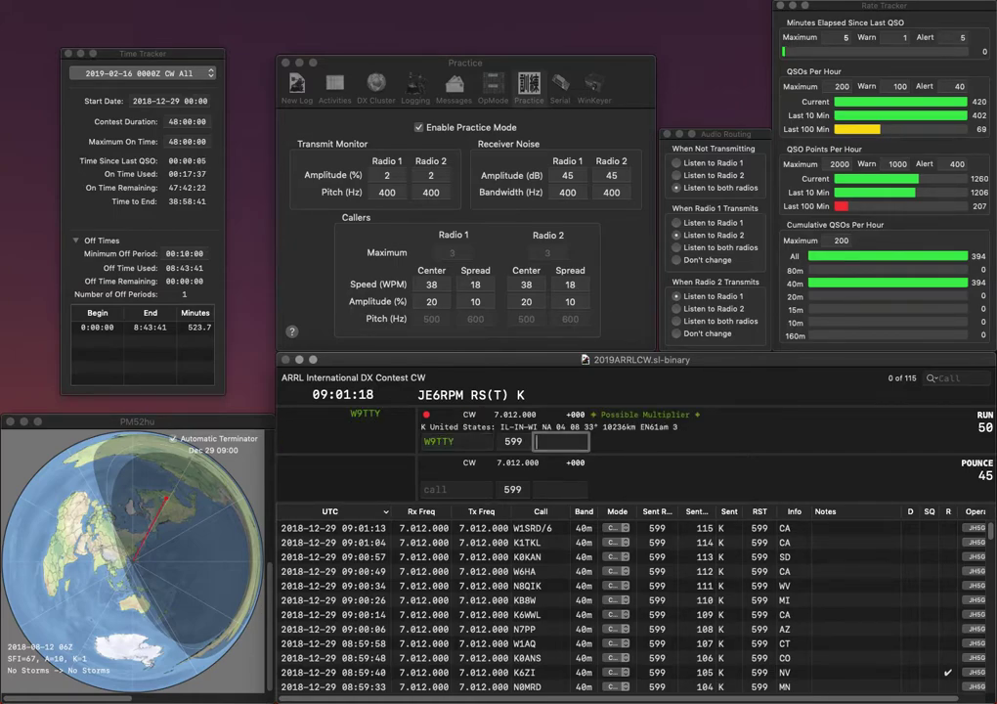
{"action": "type", "text": "WI"}
{"action": "key", "text": "Return"}
{"action": "type", "text": "KE6DPS"}
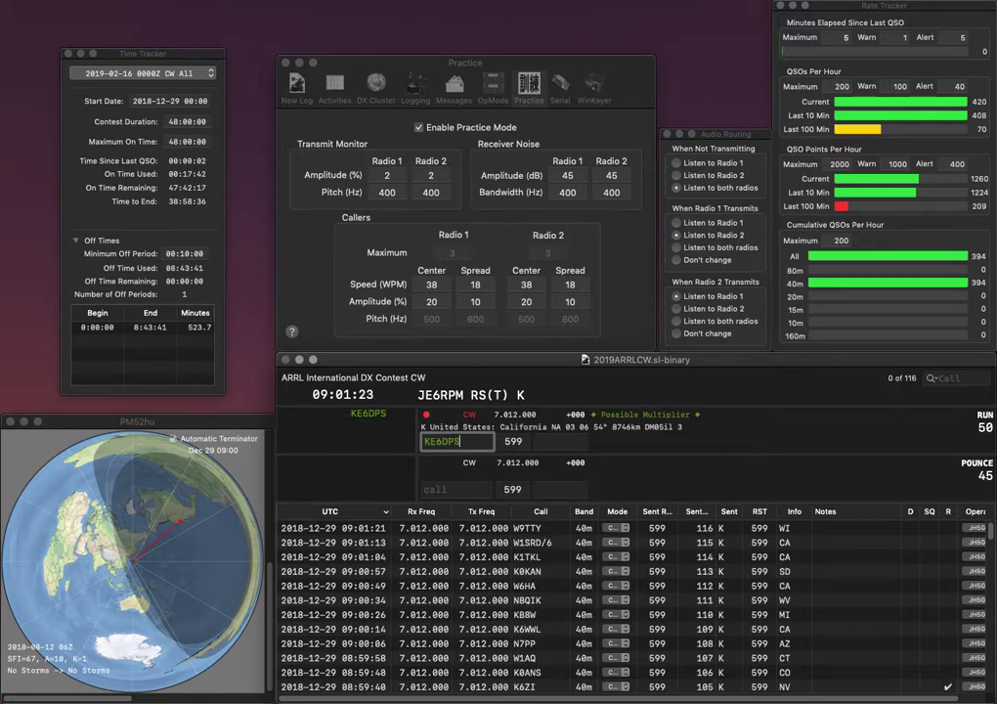
{"action": "key", "text": "Tab"}
{"action": "type", "text": "CA"}
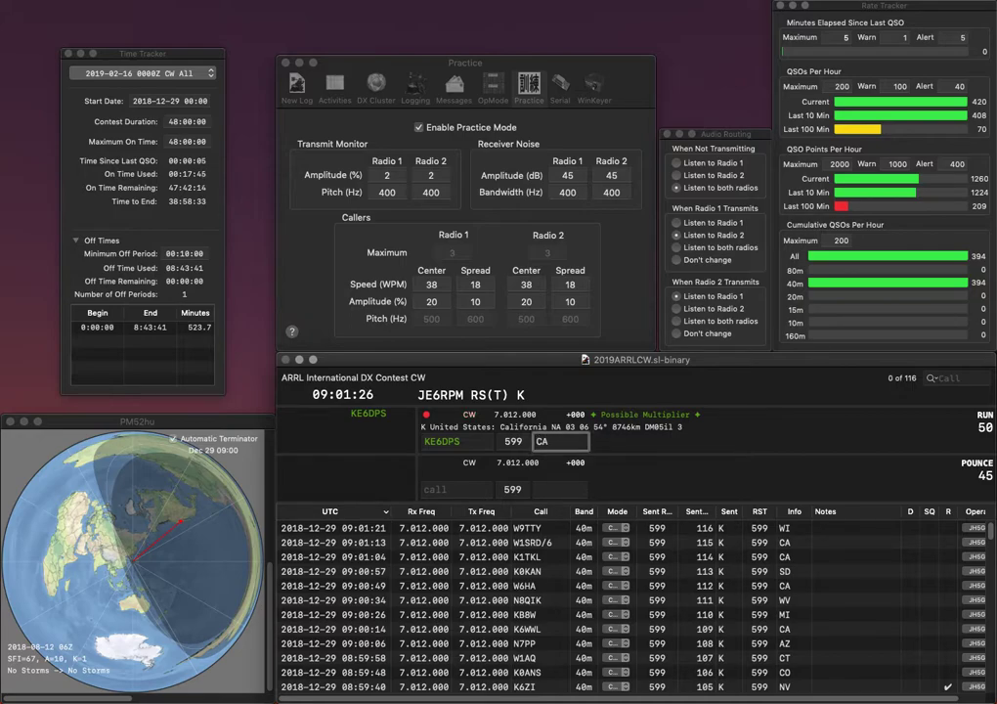
{"action": "key", "text": "Return"}
Enter call sign KK6RQI with received exchange CA and log the contact on the run radio.
{"action": "type", "text": "KK6RQI"}
{"action": "key", "text": "Tab"}
{"action": "type", "text": "CA"}
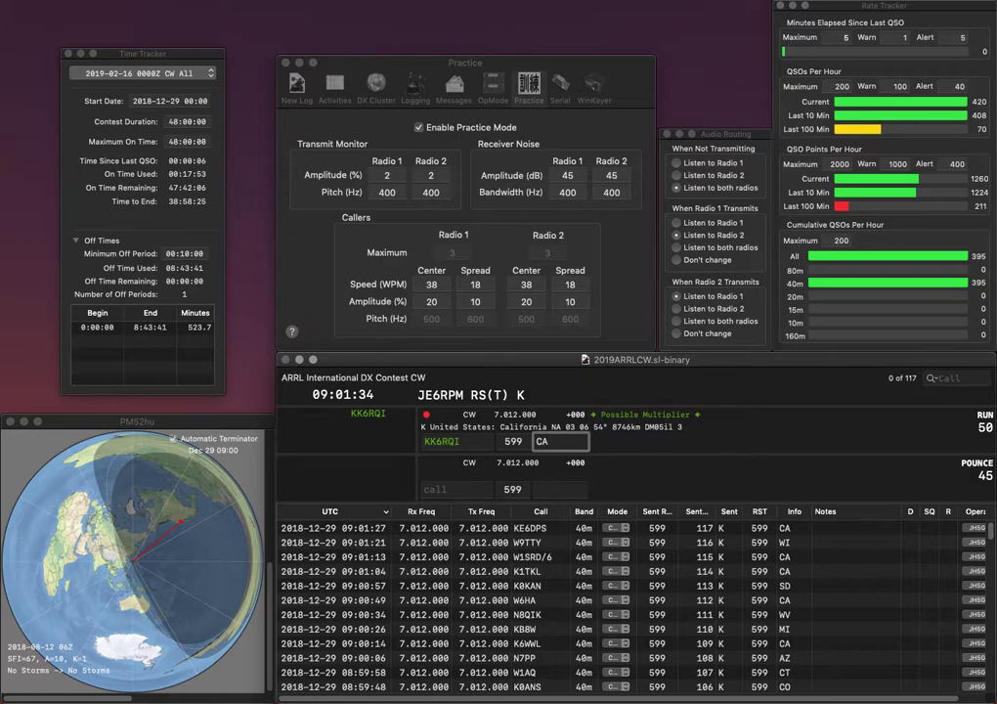
{"action": "key", "text": "Return"}
Enter call sign KL7QW with received exchange MN and log the contact on the run radio.
{"action": "type", "text": "KL7Q"}
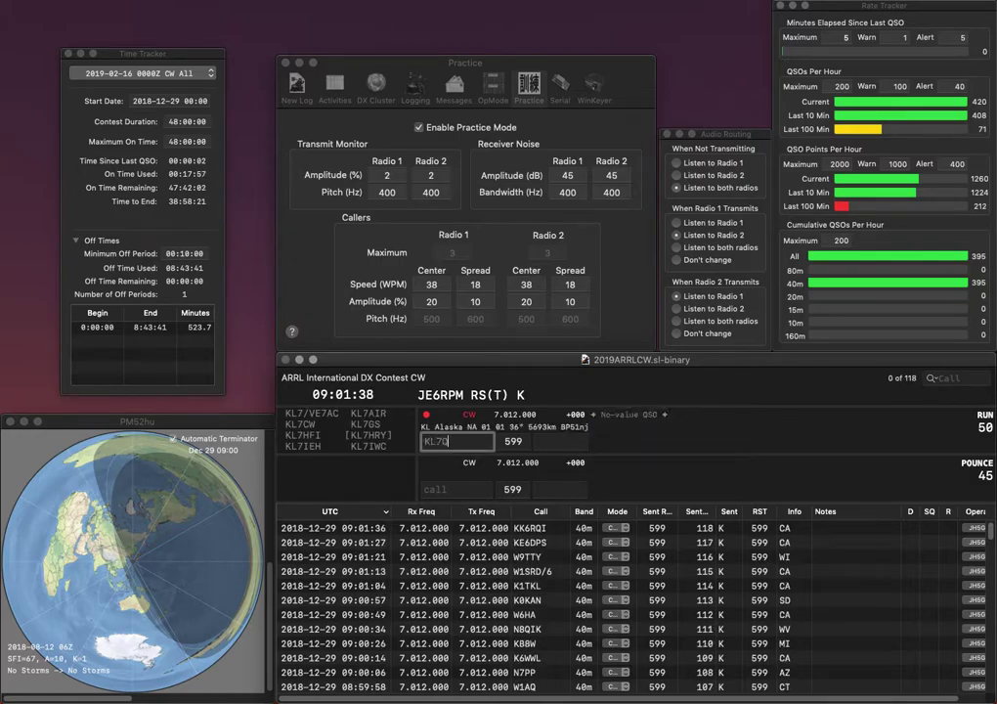
{"action": "type", "text": "W"}
{"action": "key", "text": "space"}
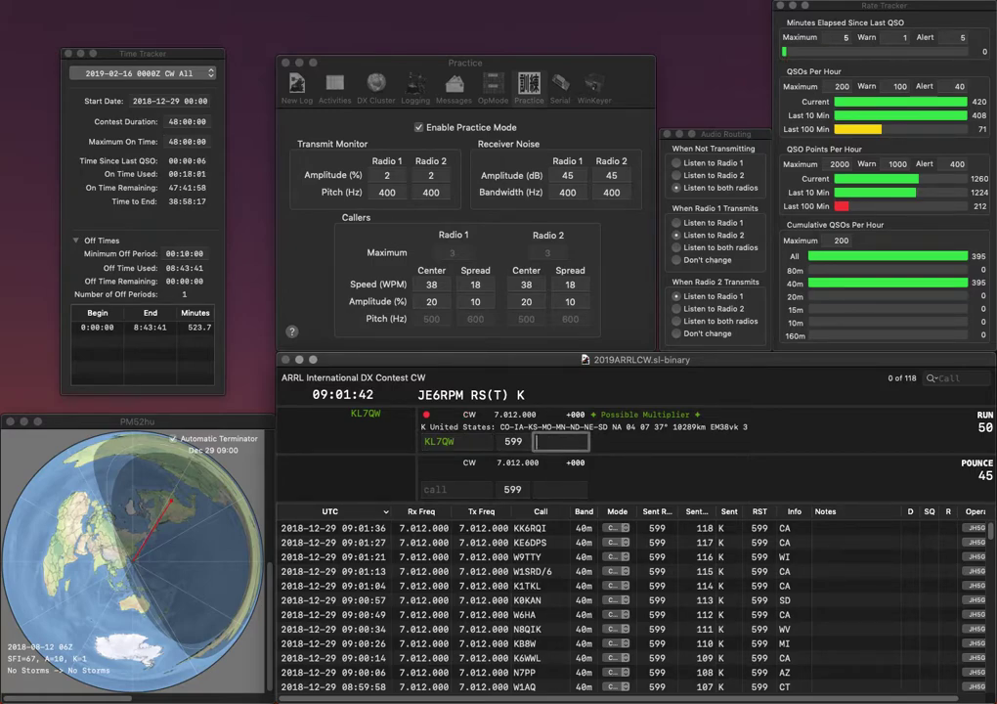
{"action": "type", "text": "MN"}
{"action": "key", "text": "Return"}
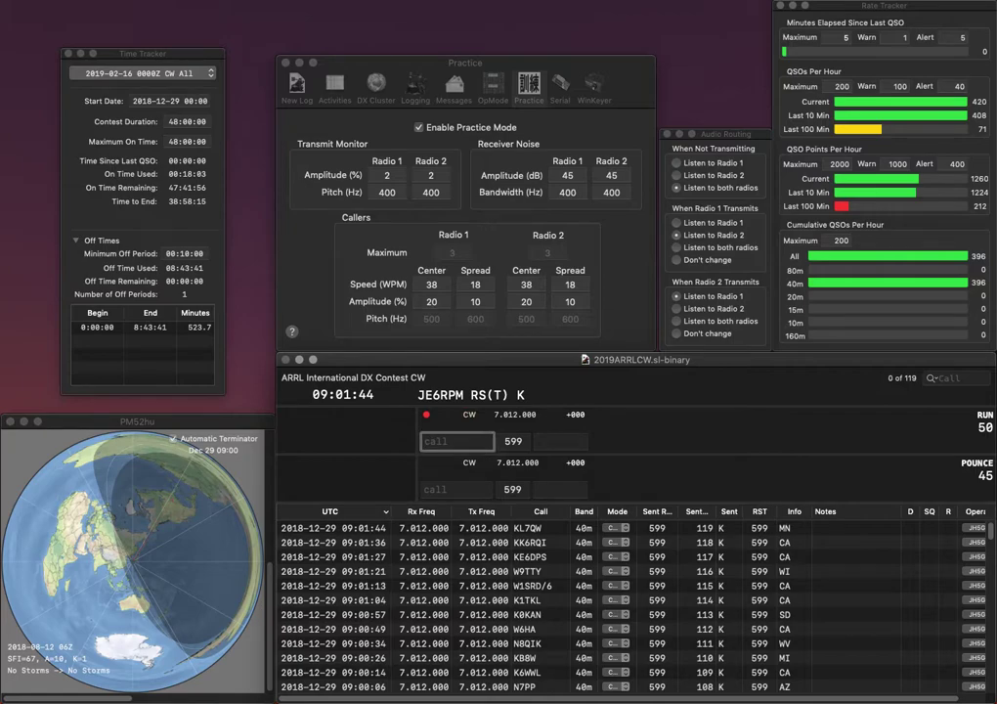
{"action": "type", "text": "W3BFC"}
{"action": "key", "text": "Tab"}
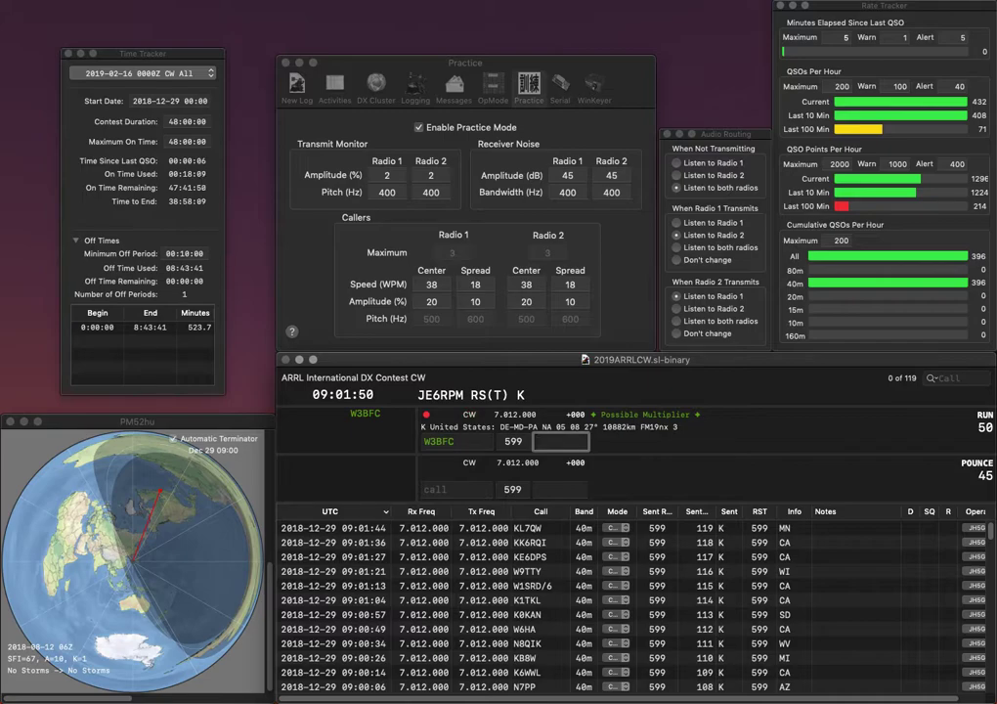
{"action": "type", "text": "MD"}
{"action": "key", "text": "Return"}
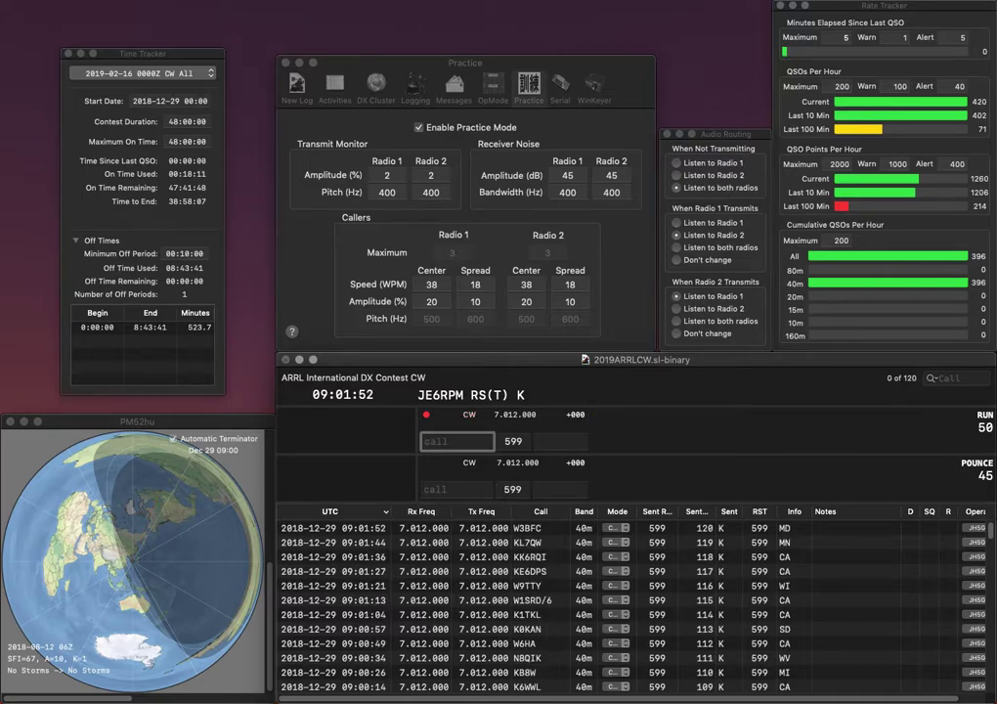